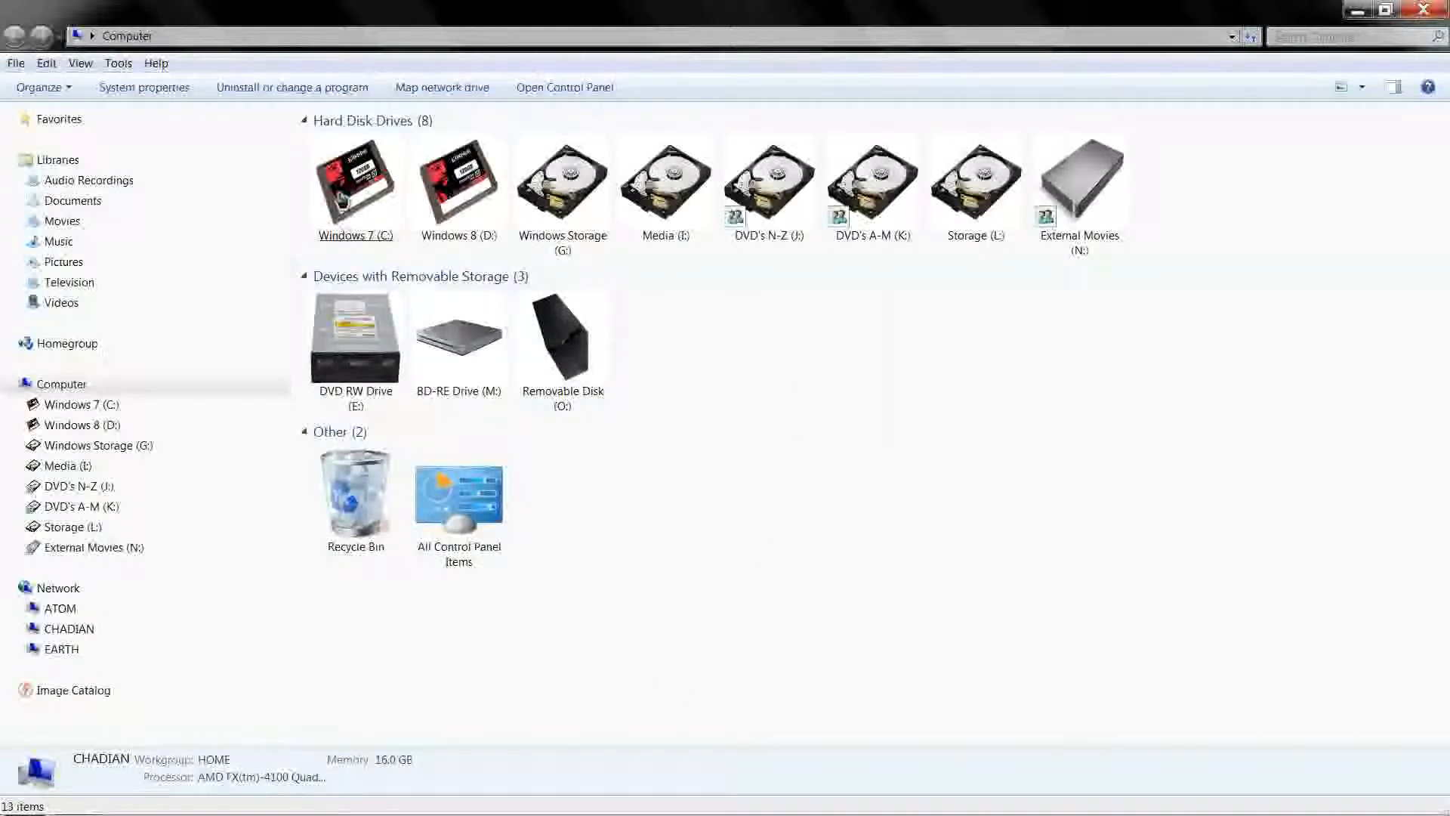
click(403, 229)
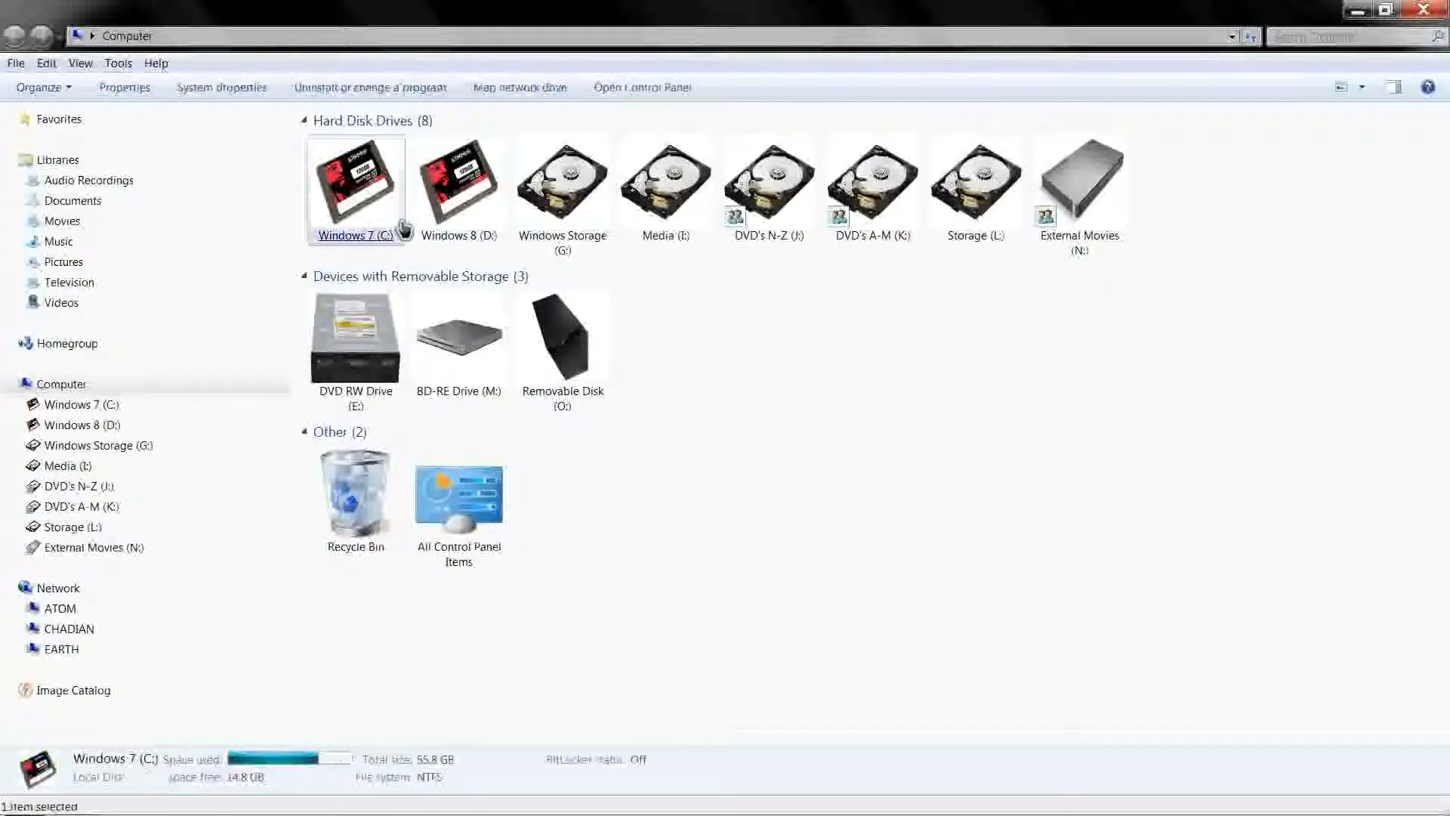
click(632, 539)
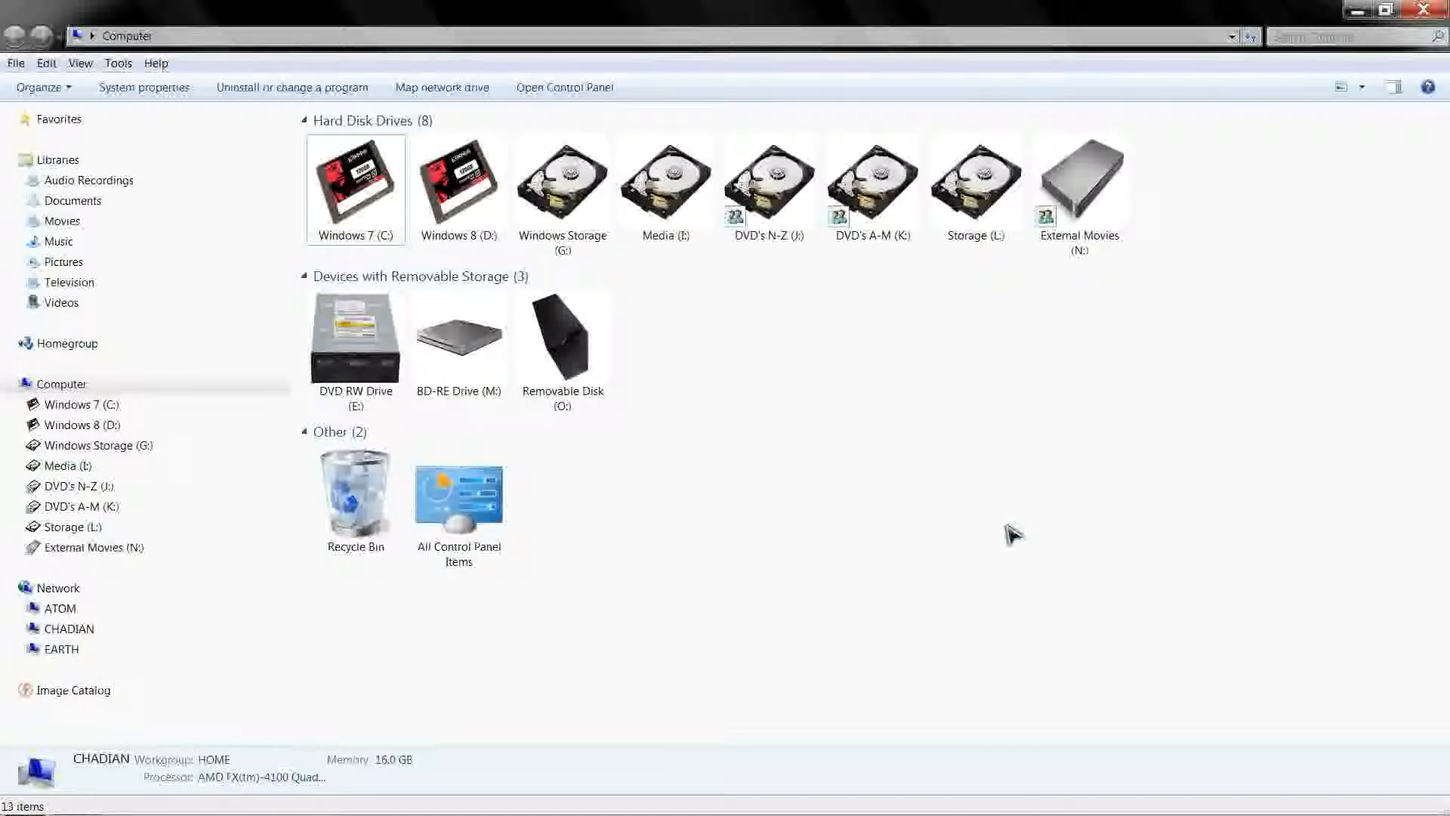
click(1107, 254)
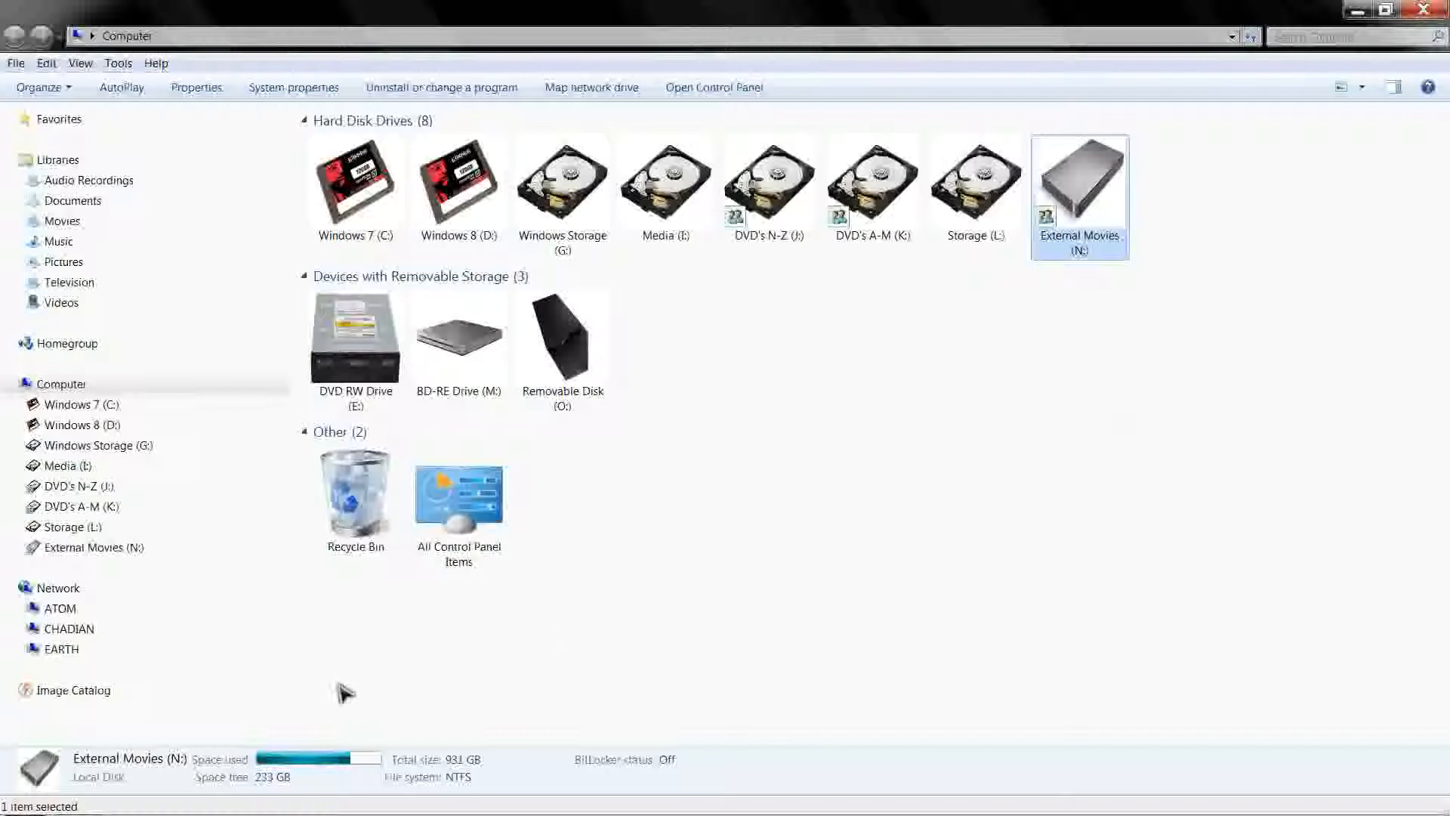
Open Computer Management directly from the administrative tools
click(23, 797)
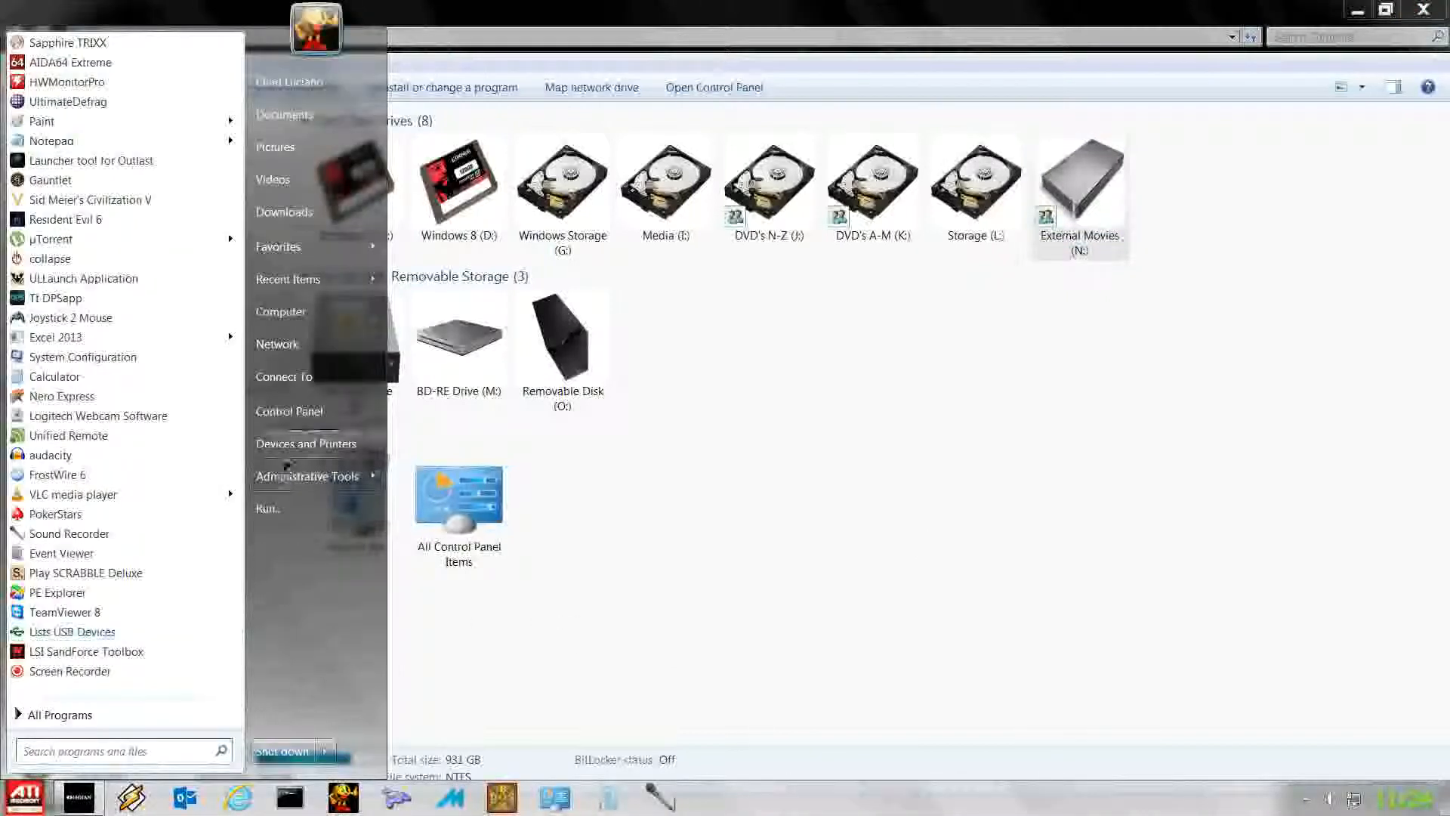
mouse_move(333, 480)
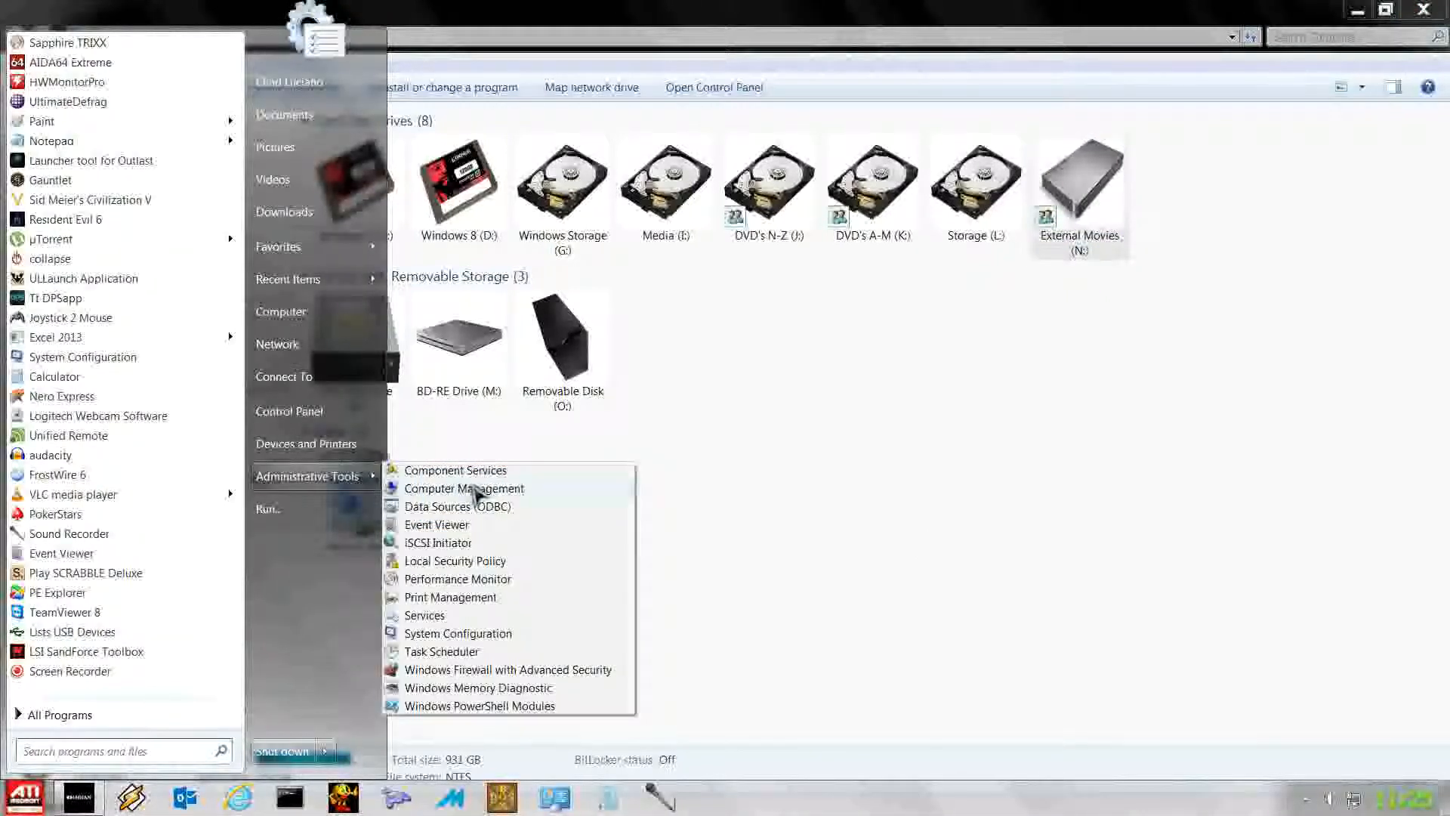
click(476, 489)
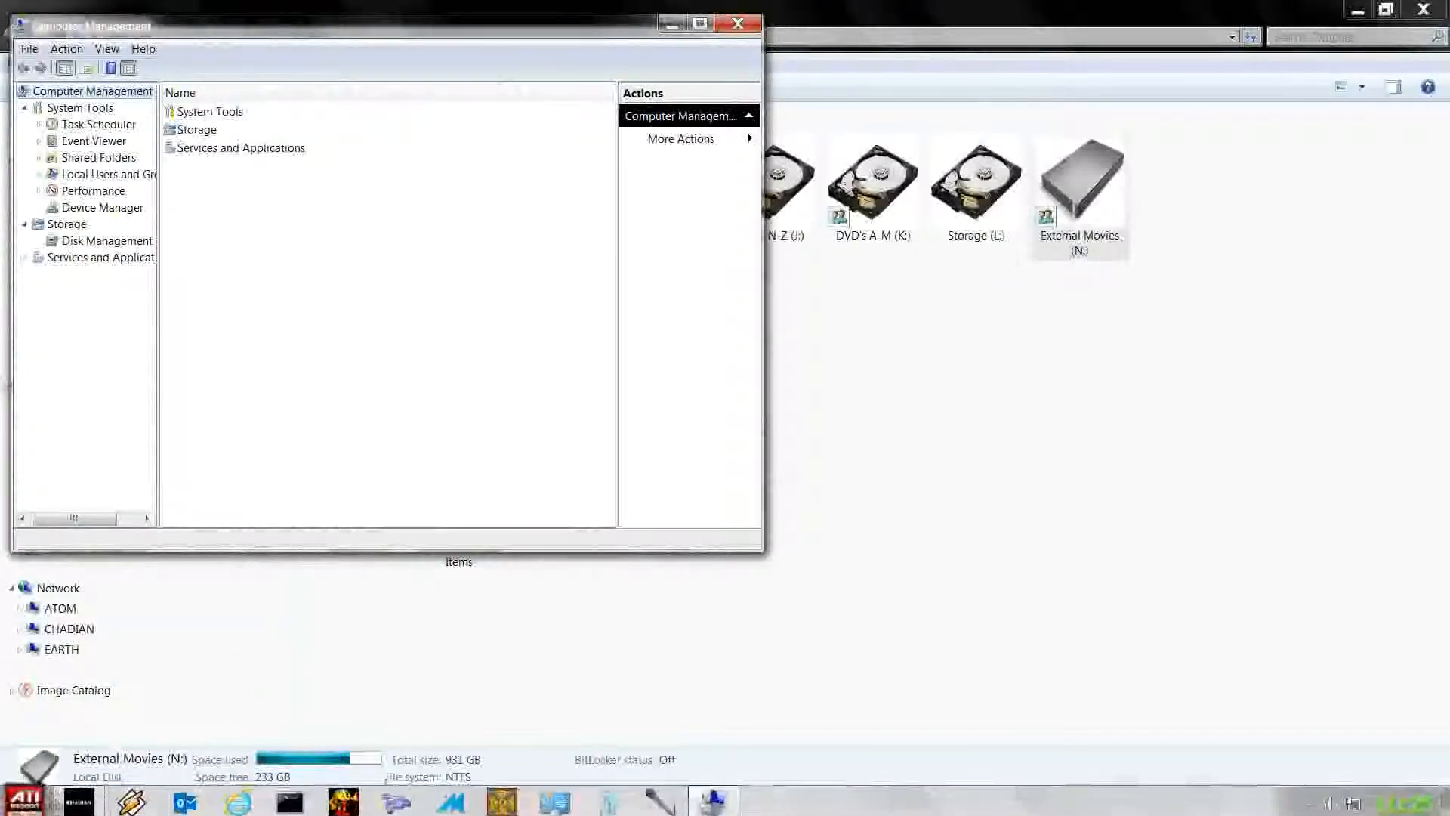
Open Computer Management again by way of Administrative Tools in Control Panel
click(15, 811)
click(298, 411)
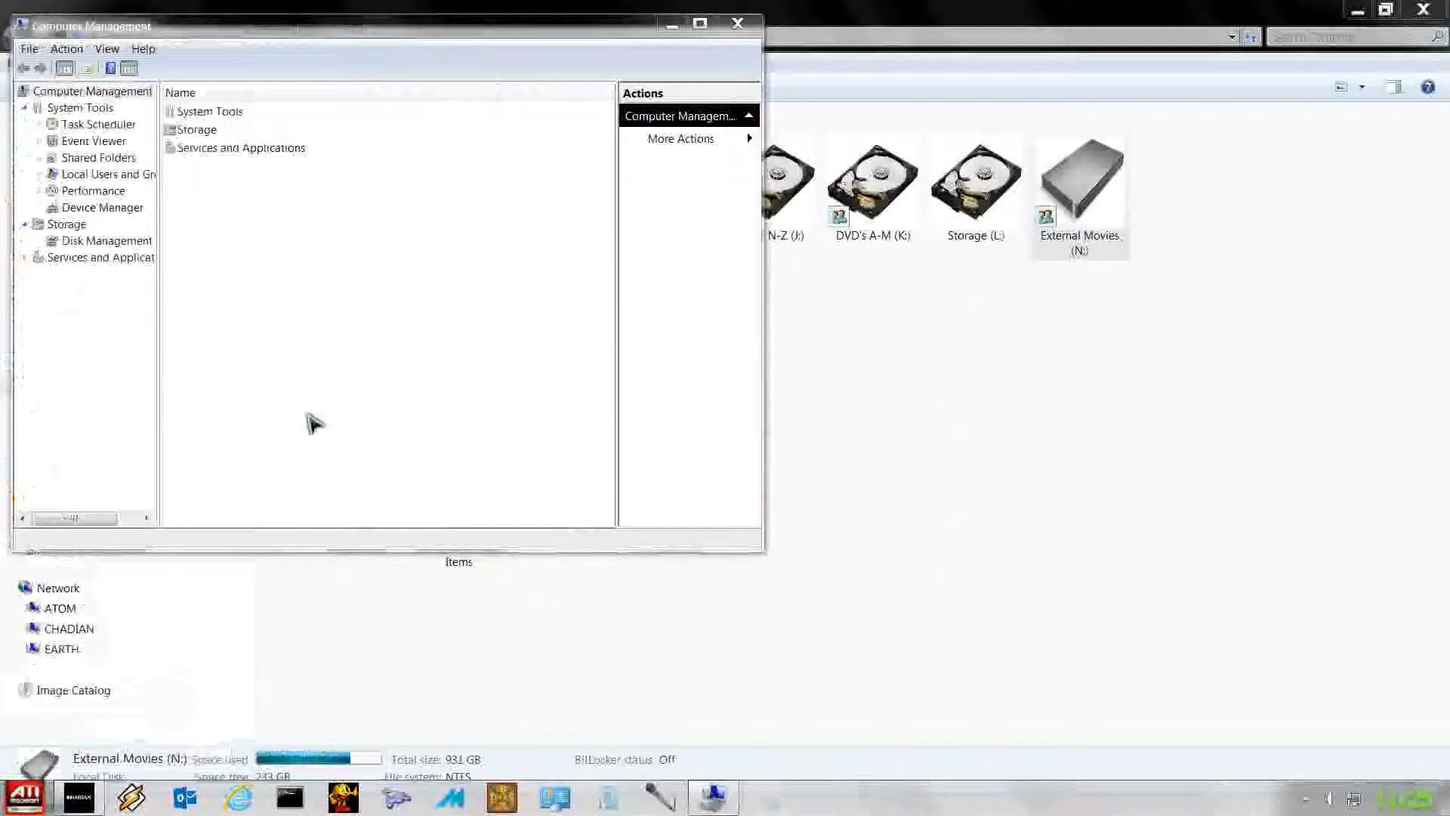
click(364, 179)
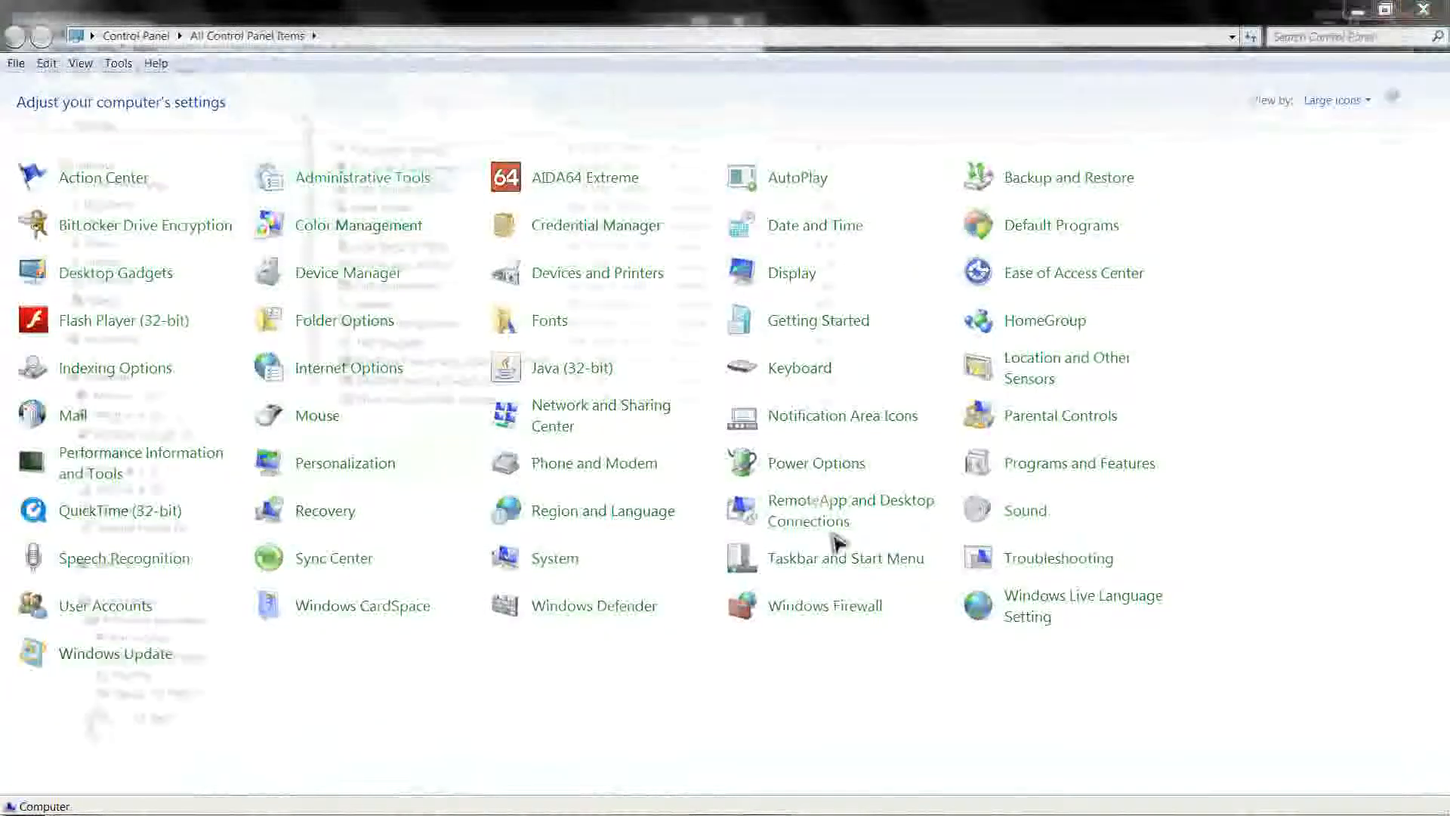
double_click(412, 165)
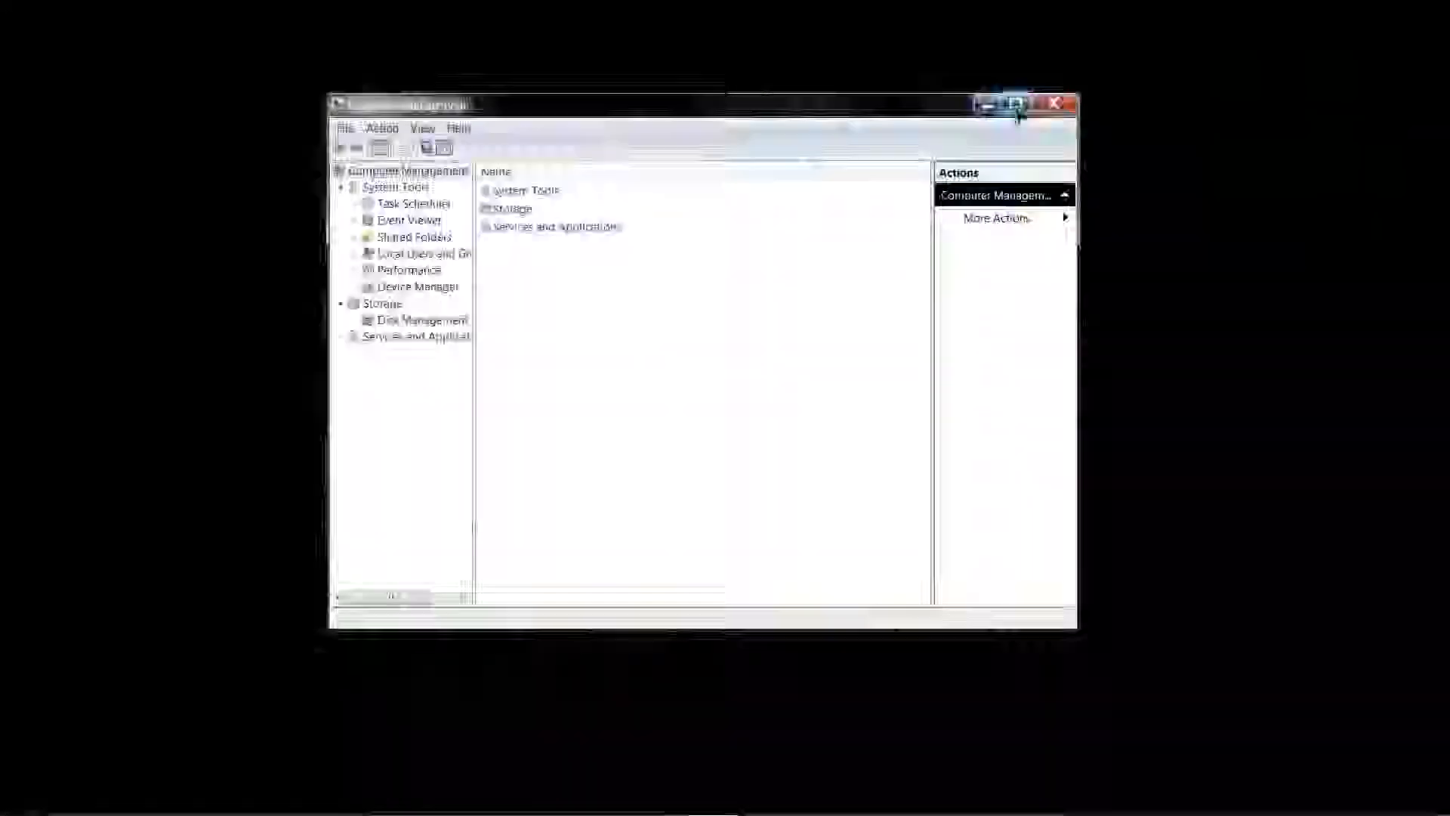
Show Disk Management in a maximized window, with the console tree widened and the graphical disk view enlarged
click(1016, 103)
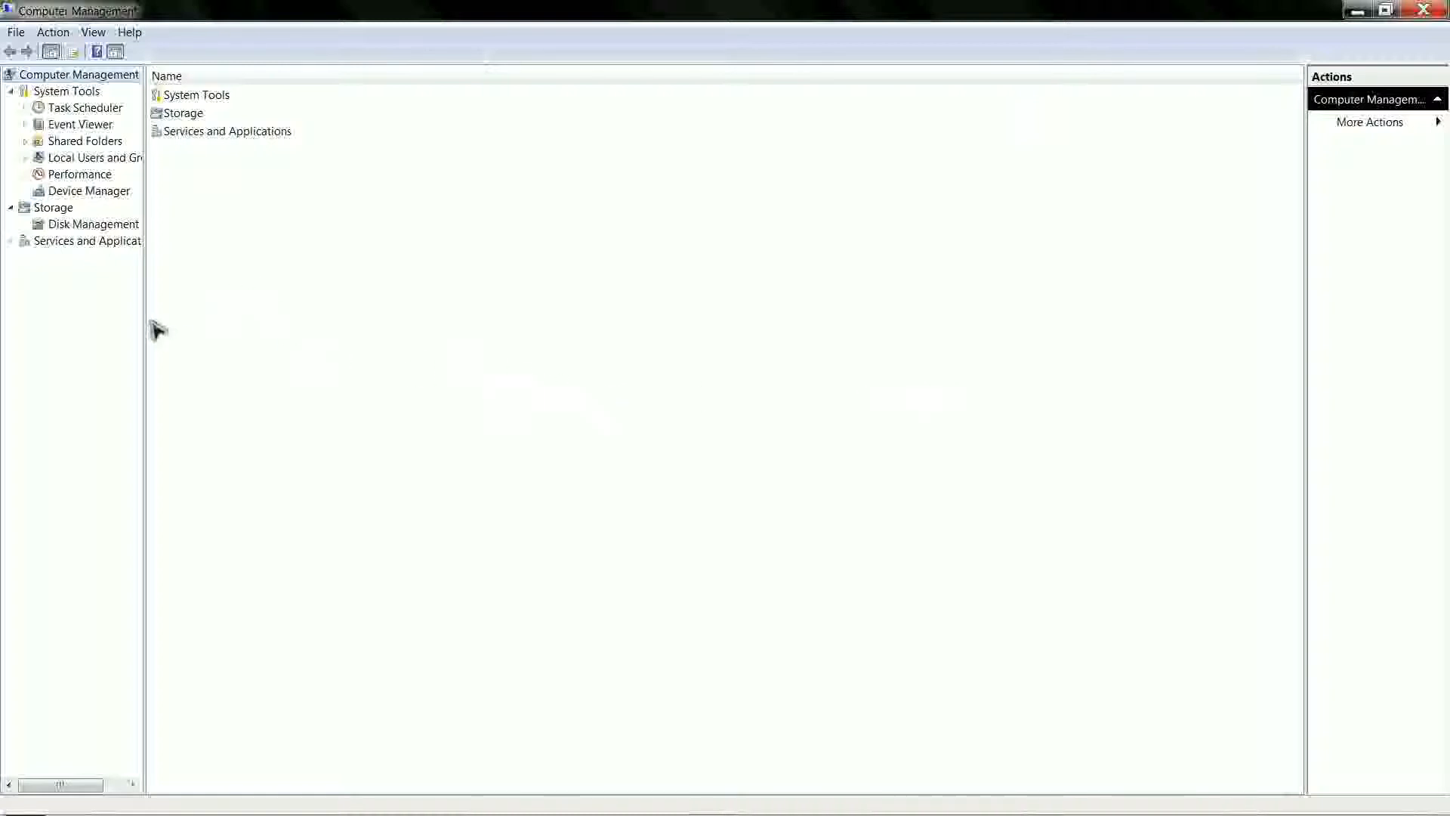
drag(144, 319, 229, 323)
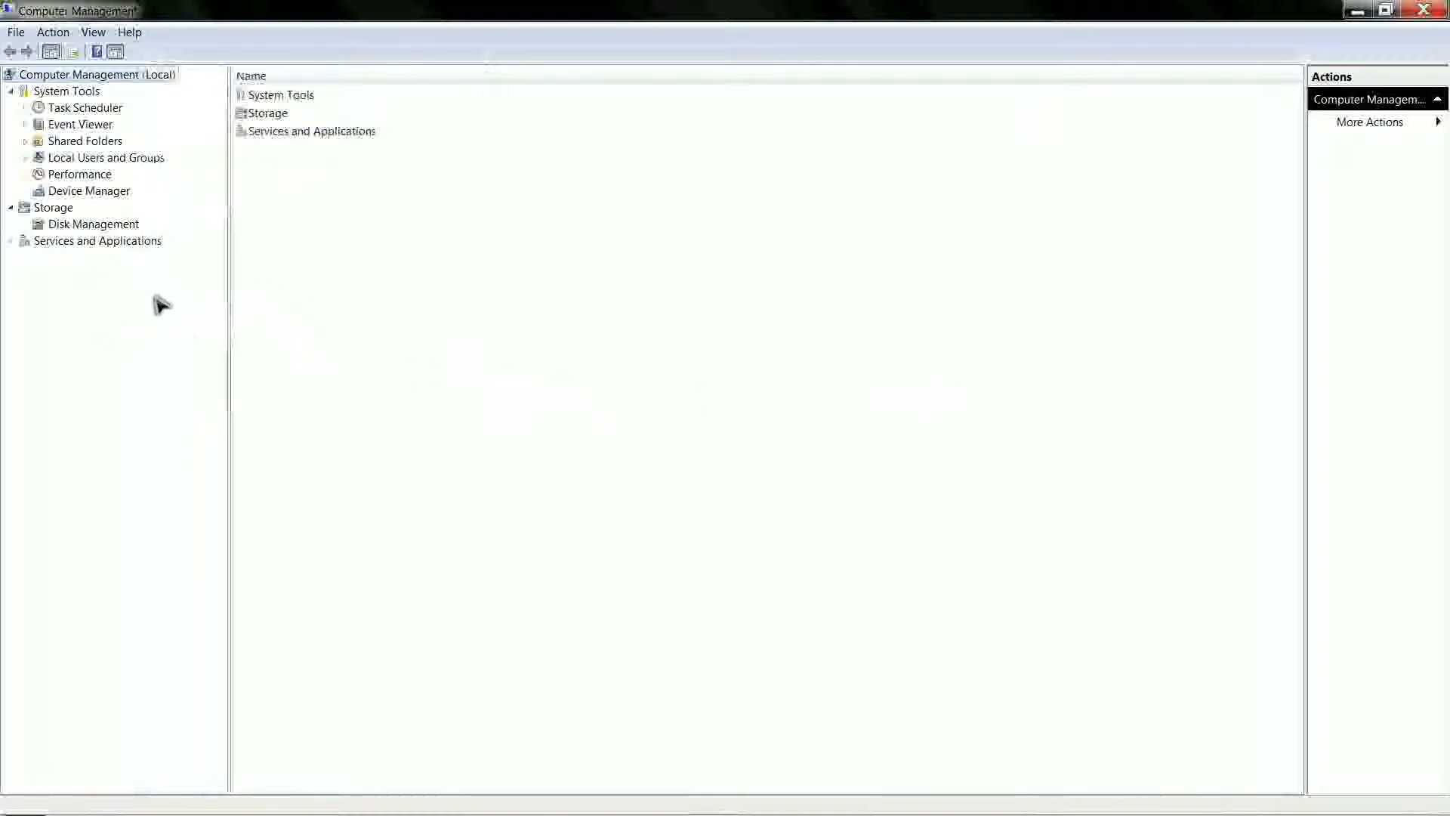
click(99, 224)
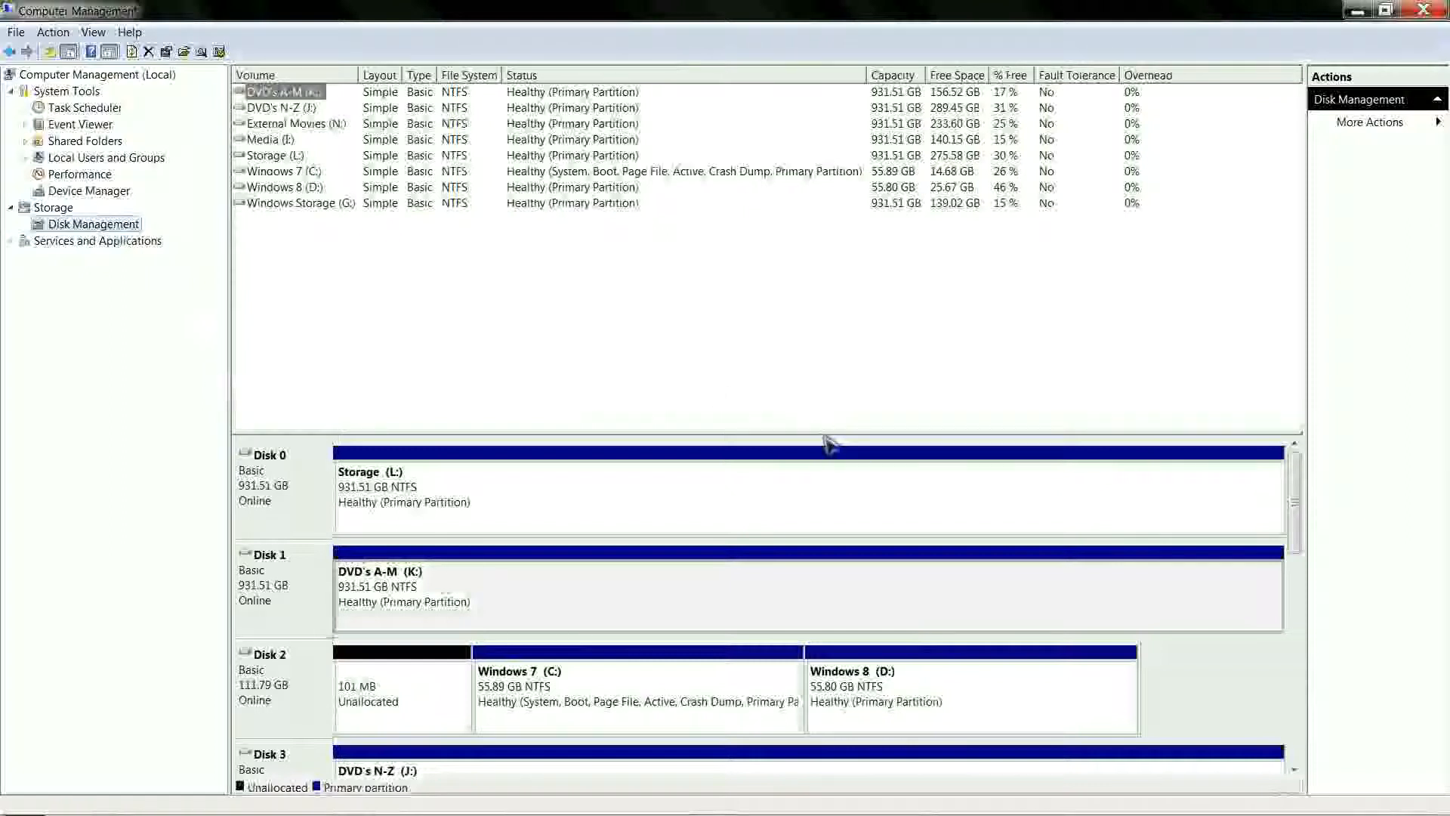
drag(828, 433, 806, 243)
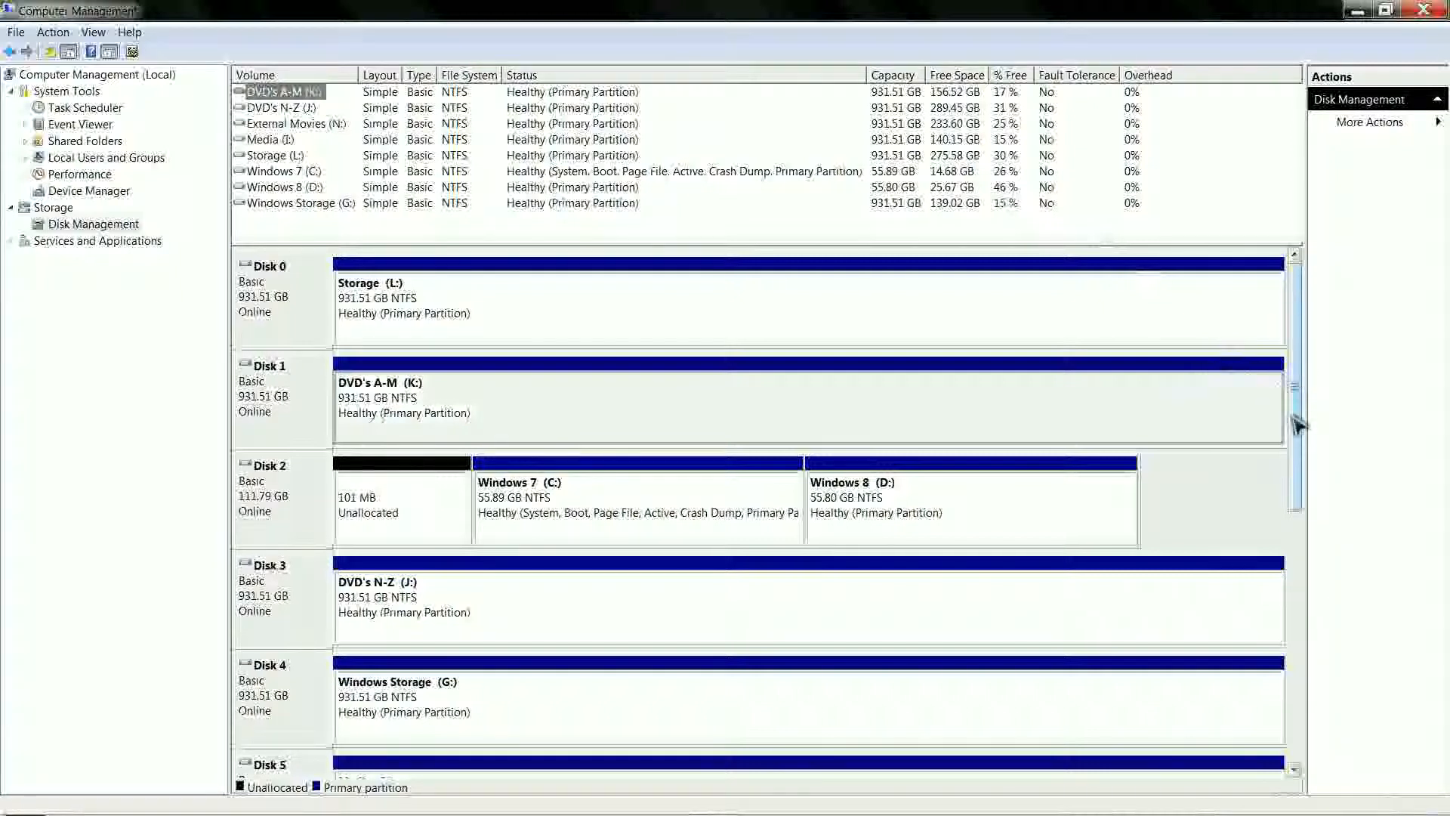
Start a new simple volume on Disk 8's unallocated space with a size of 152622 MB and drive letter F
drag(1301, 440, 1326, 640)
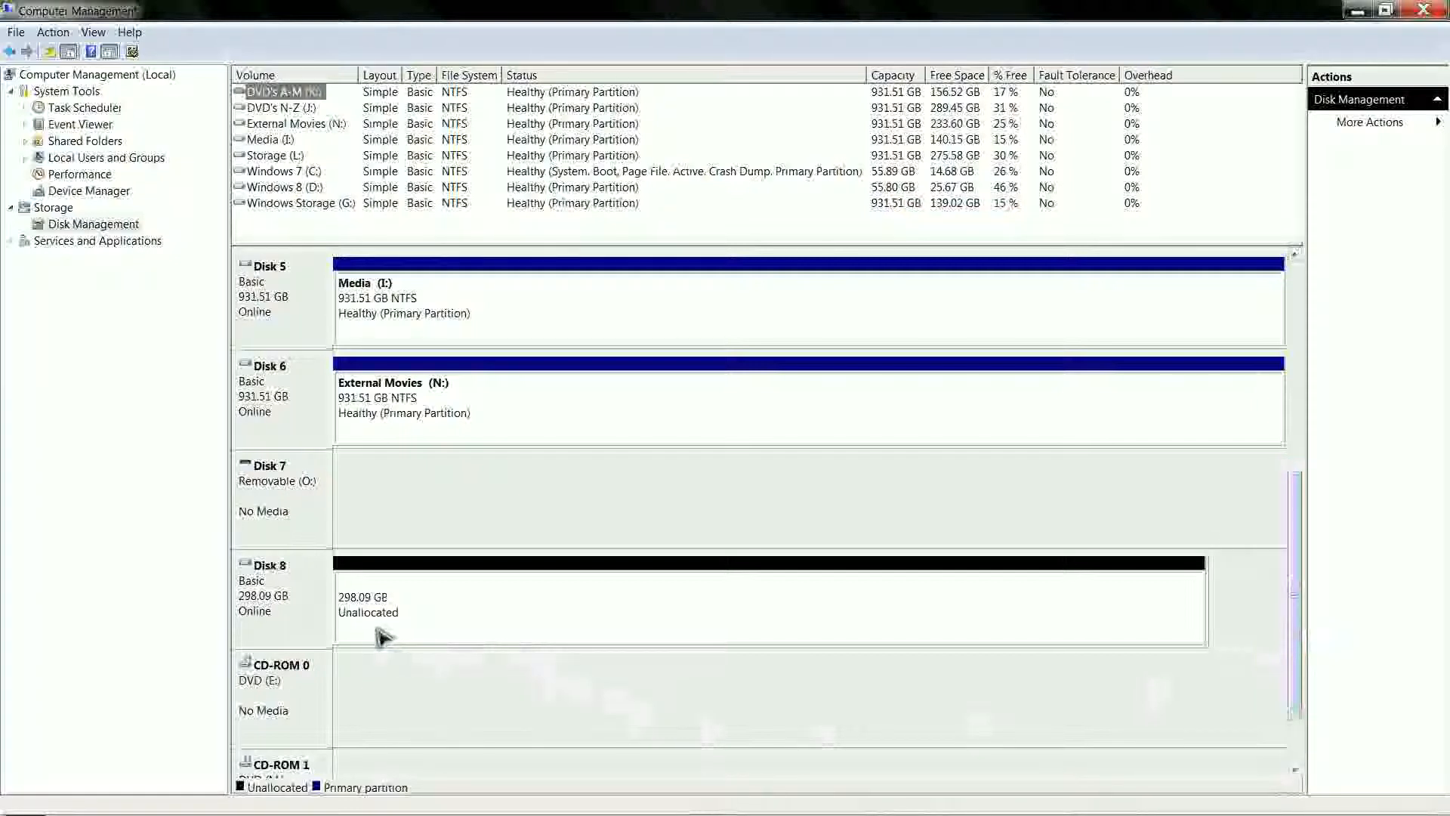
drag(1291, 578, 1298, 414)
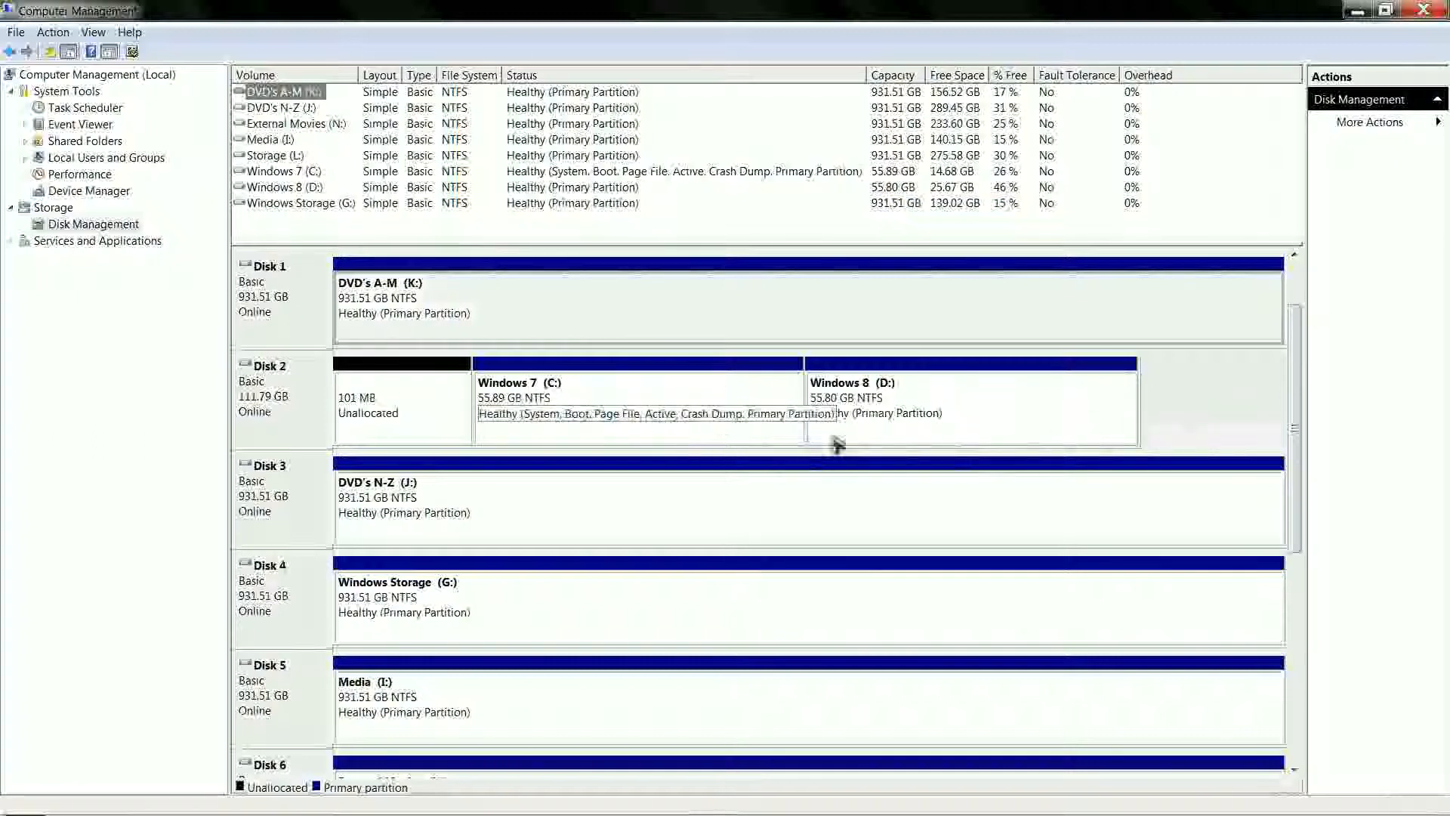
drag(1296, 493, 1301, 682)
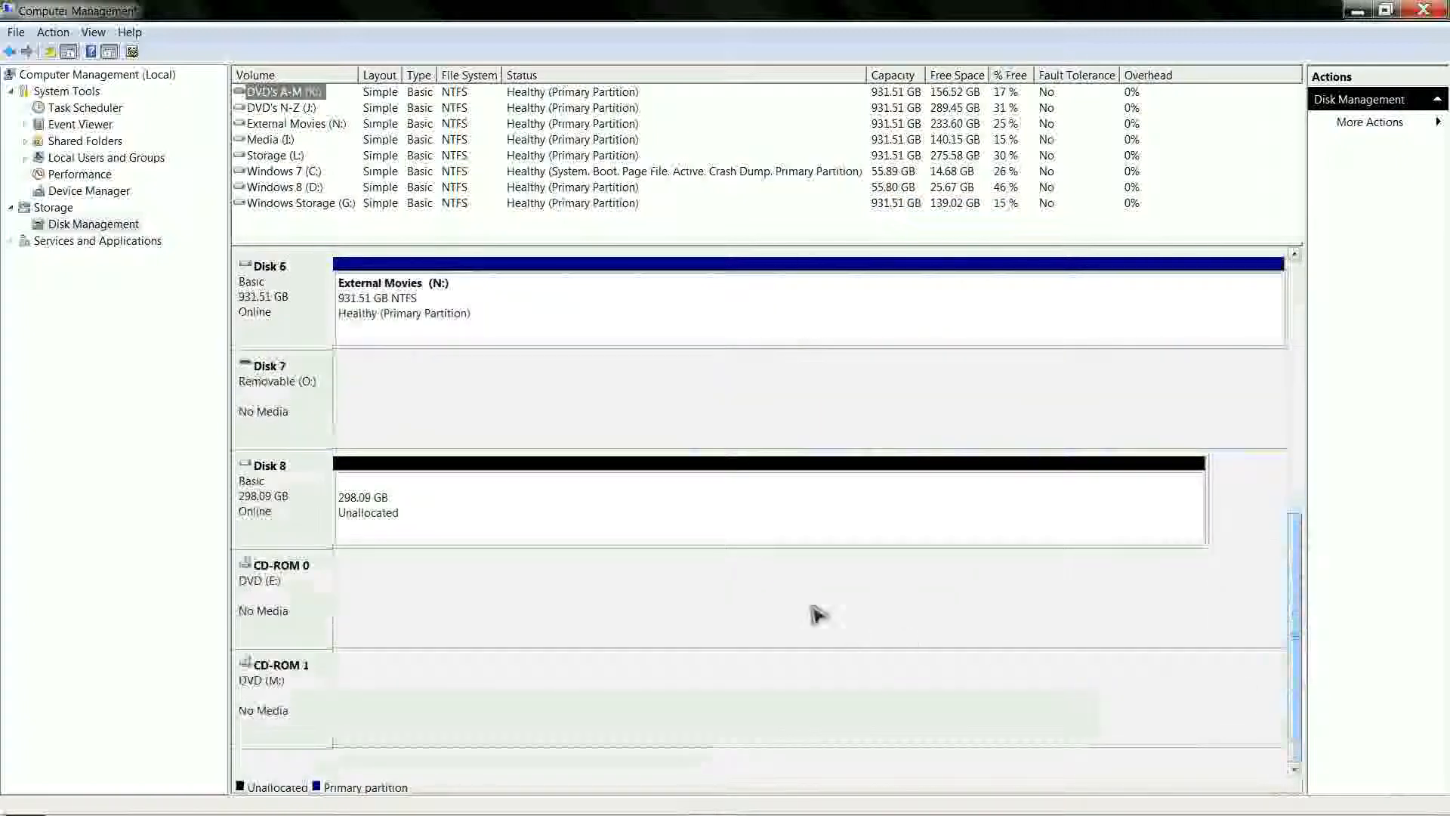
right_click(650, 500)
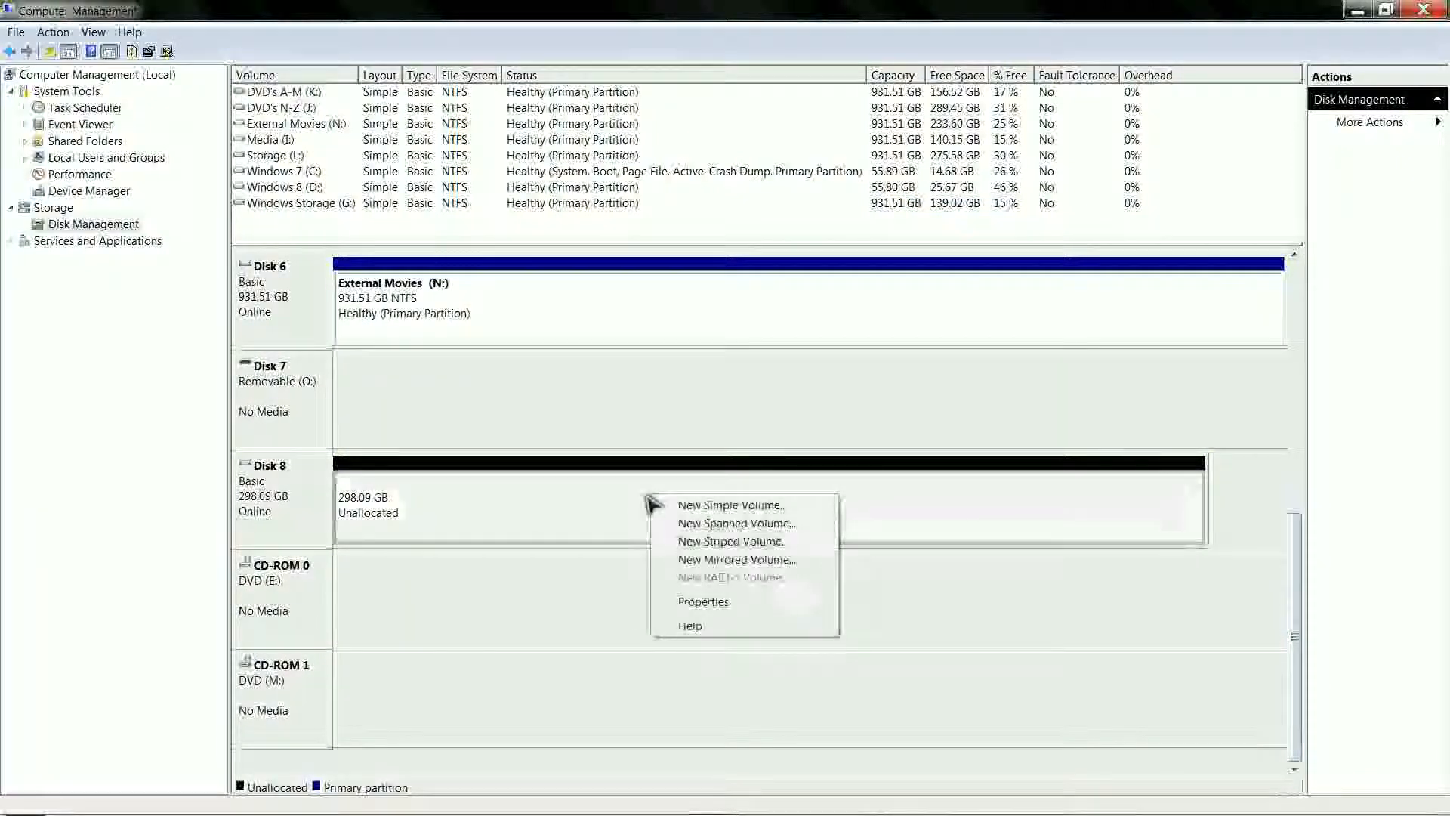
click(710, 506)
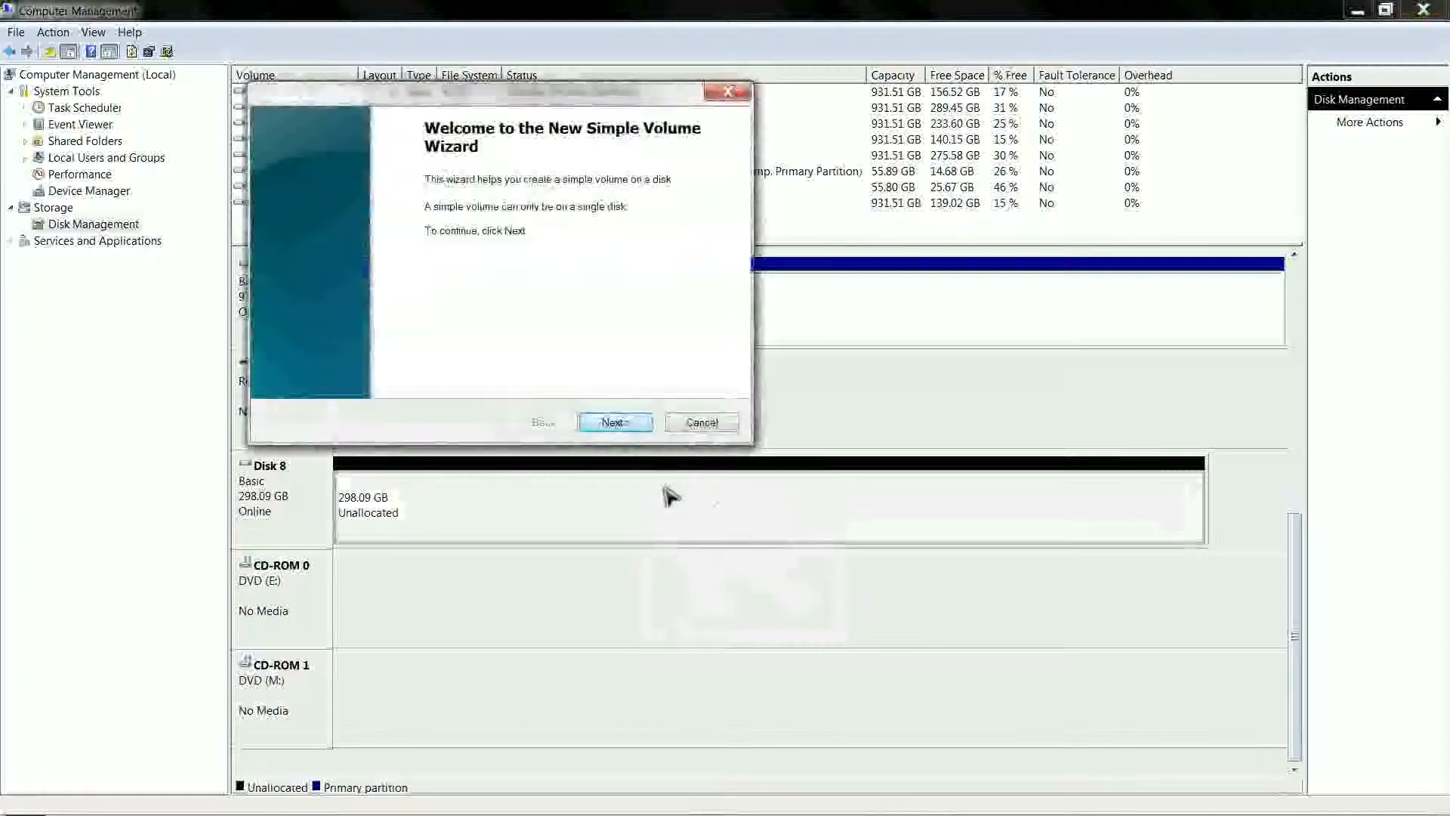
click(612, 423)
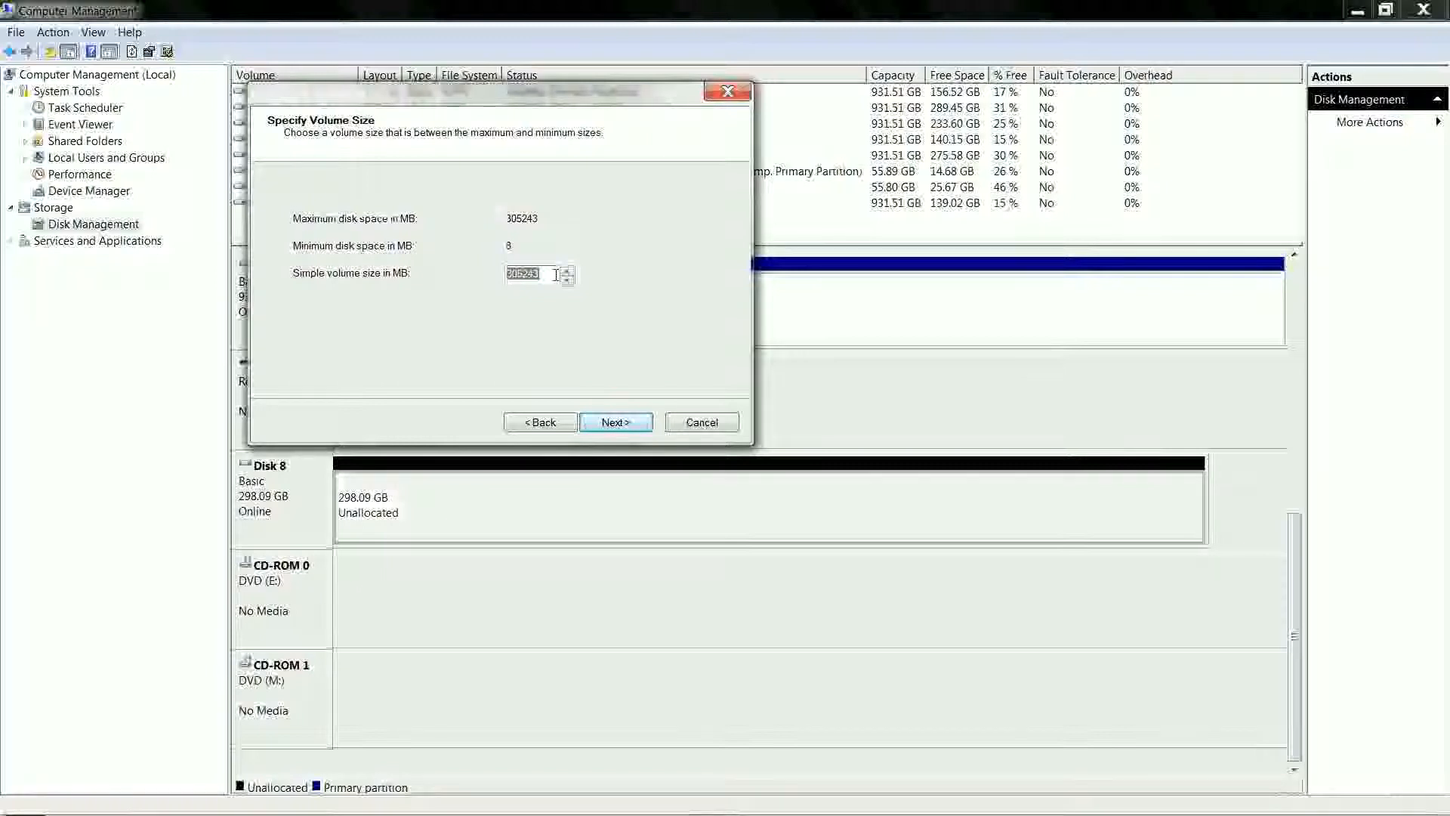
key(BackSpace)
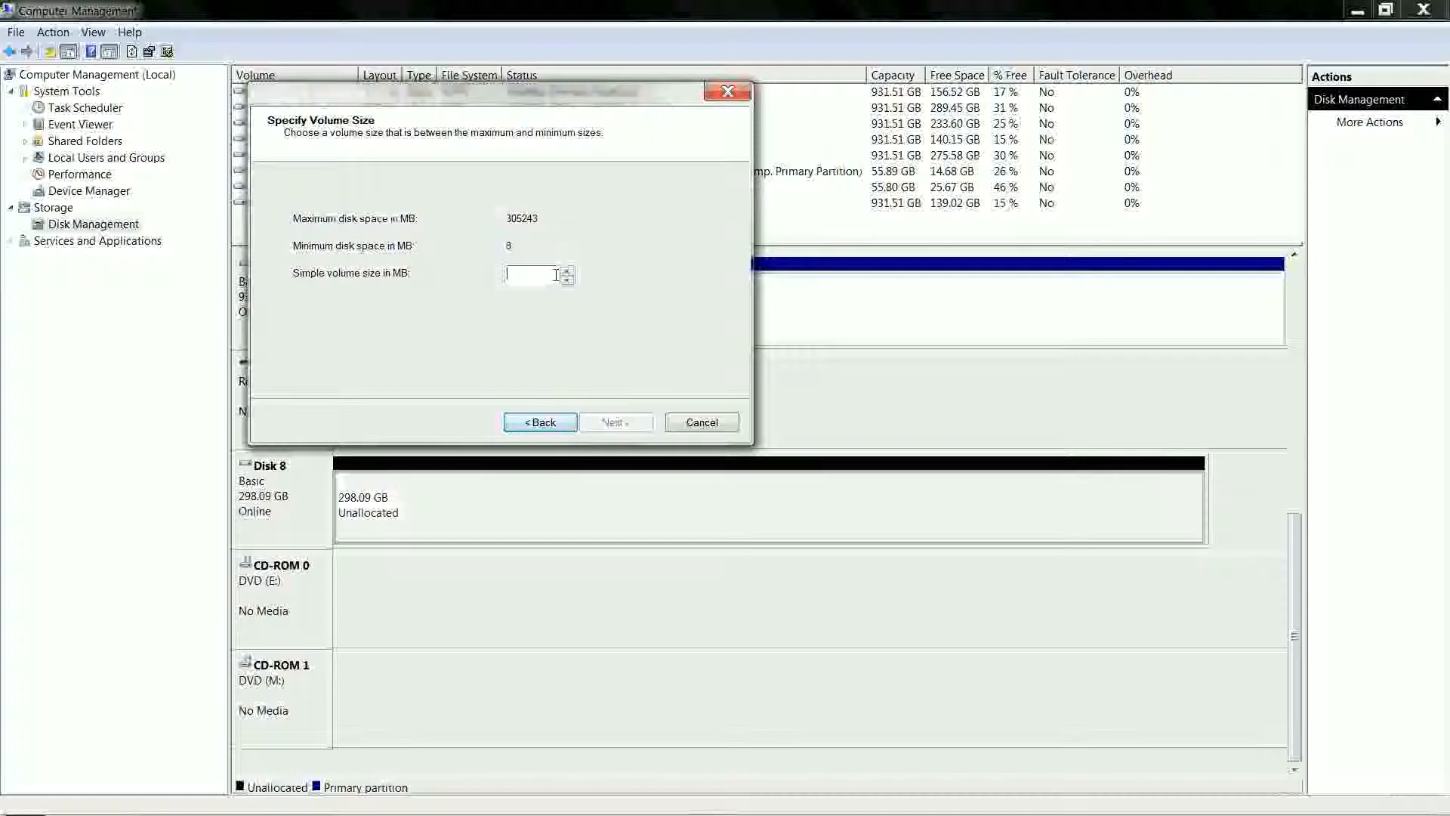
text(152)
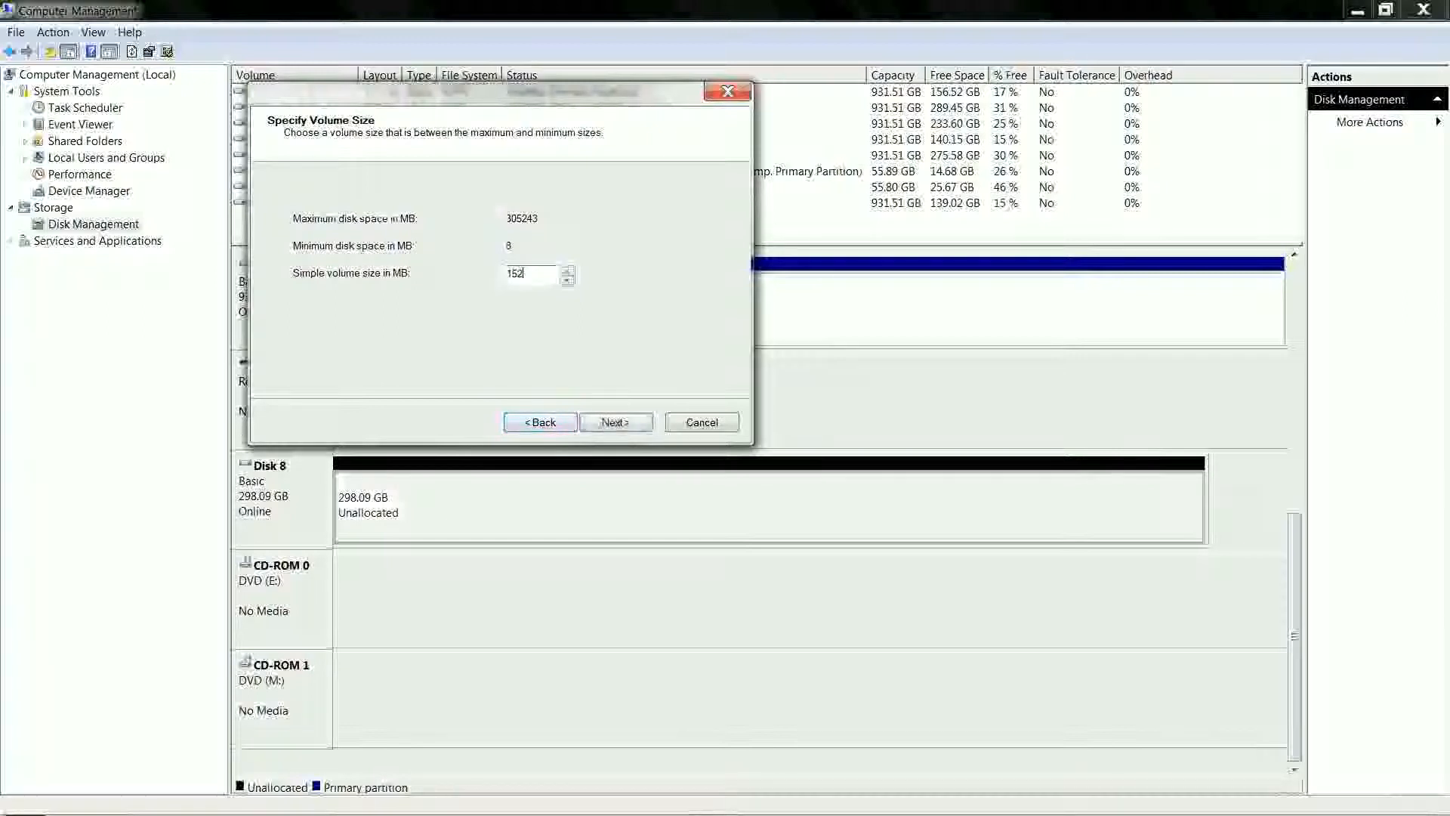
text(622)
click(616, 423)
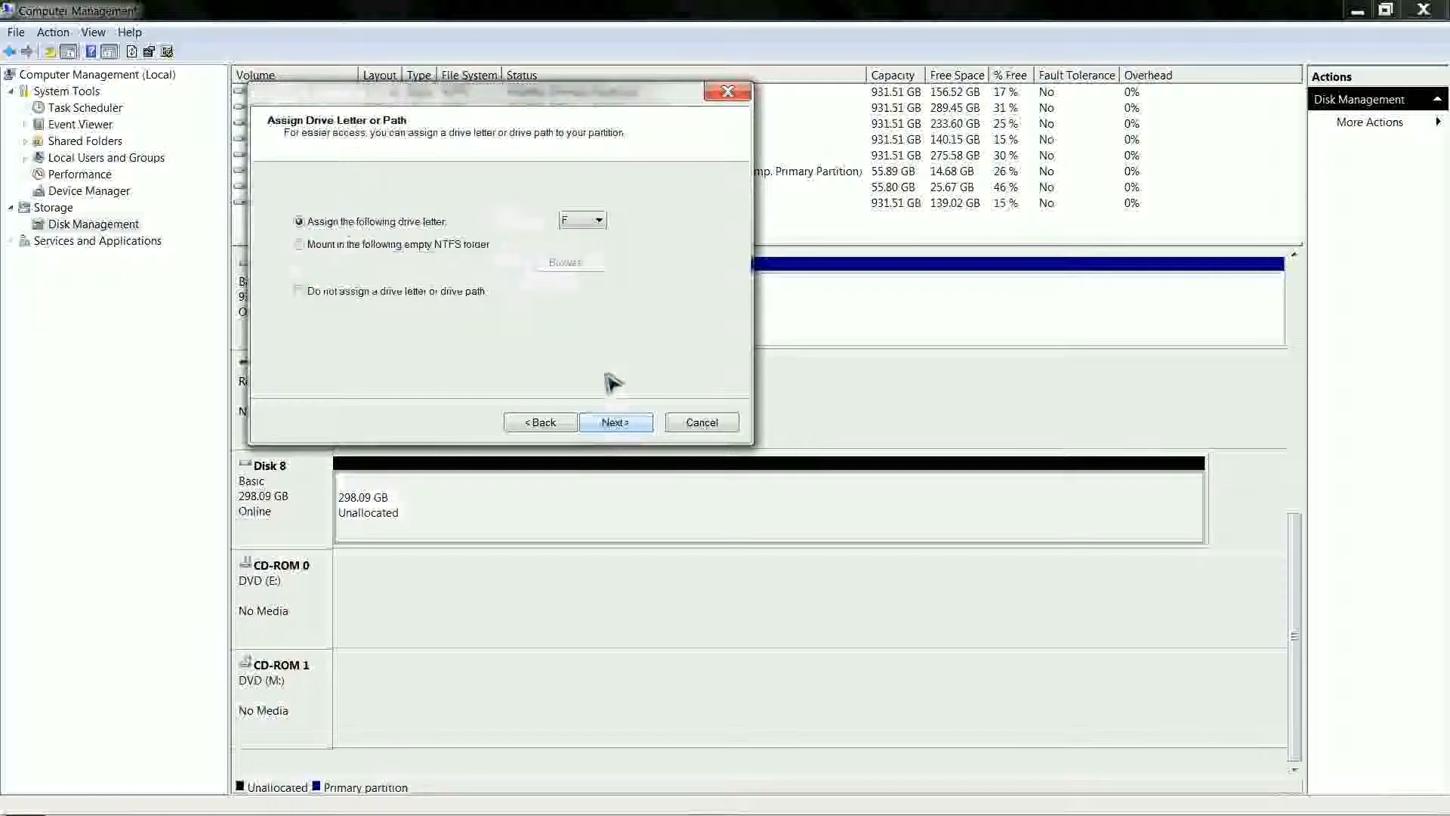
click(614, 424)
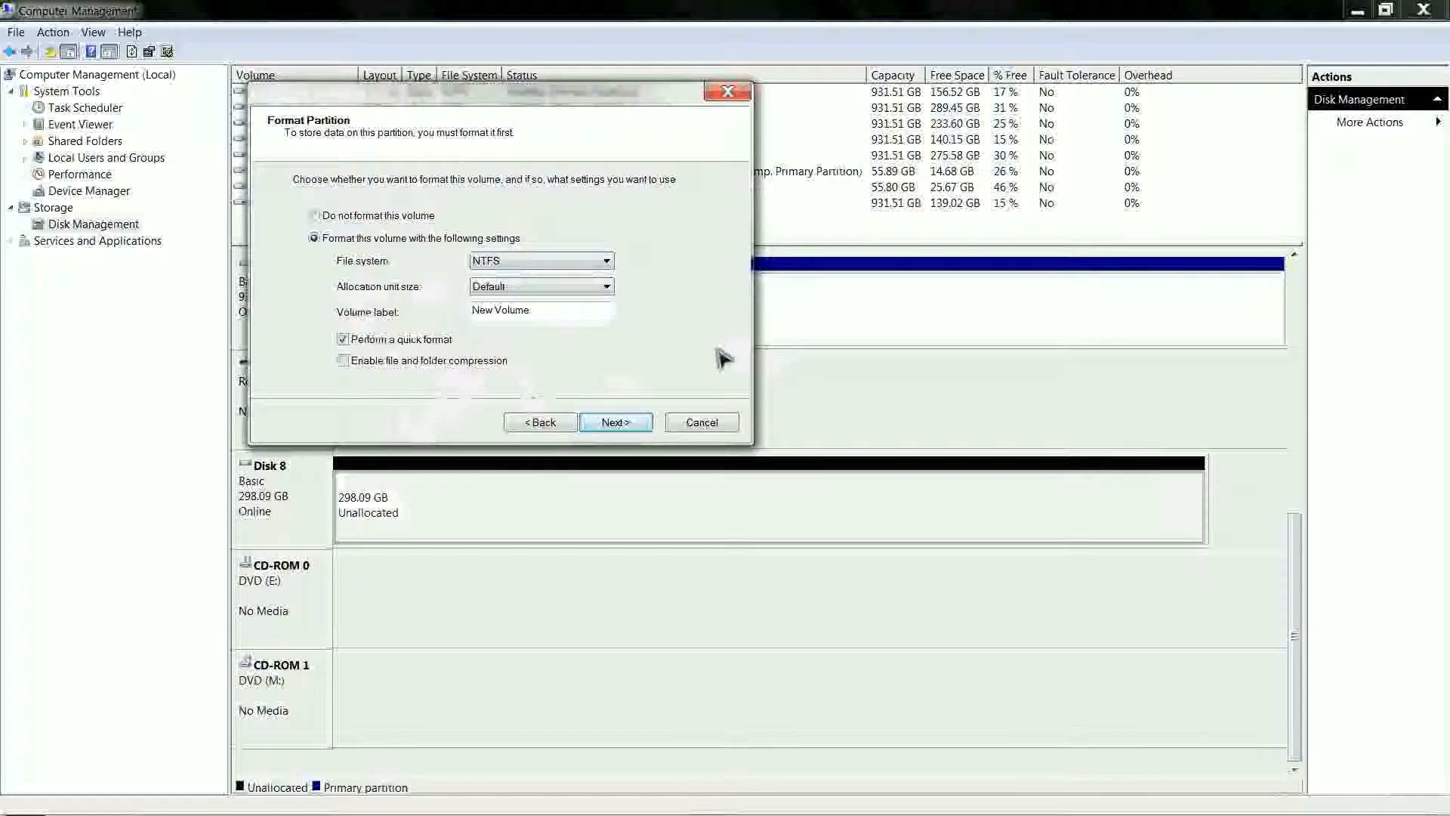
Create the volume with a quick NTFS format, default allocation unit size and the volume label Music
click(607, 262)
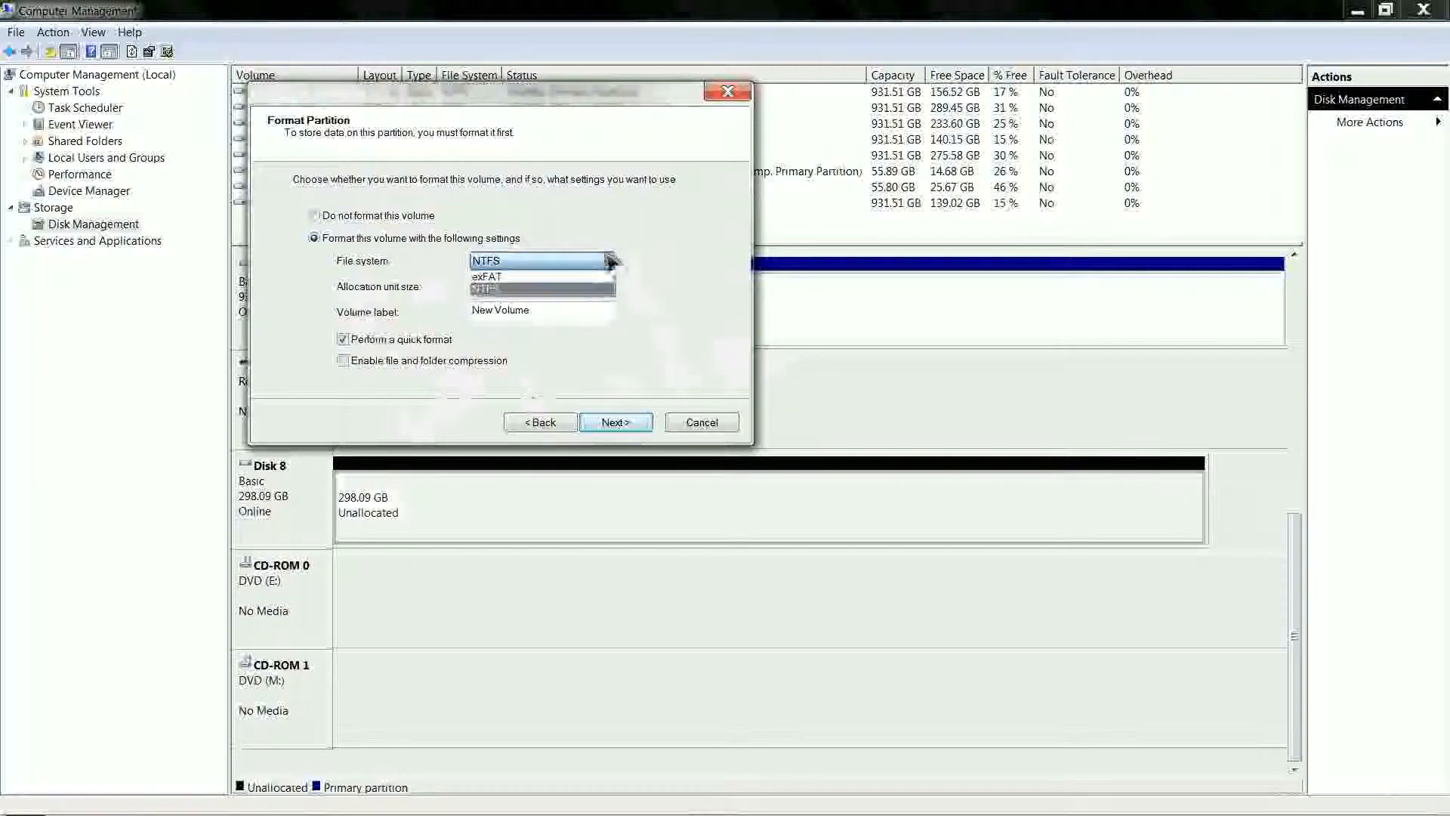
click(660, 289)
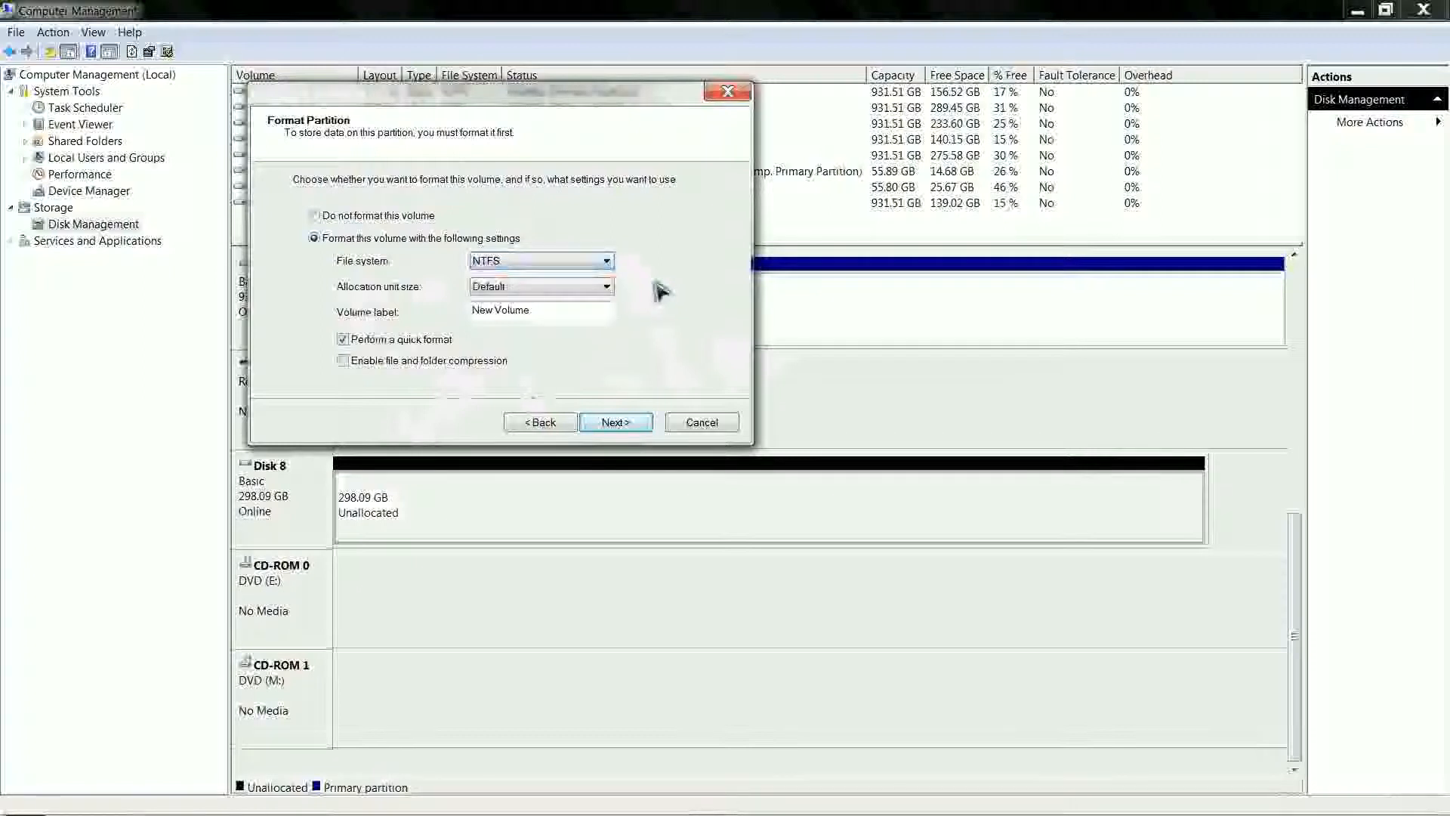
click(606, 287)
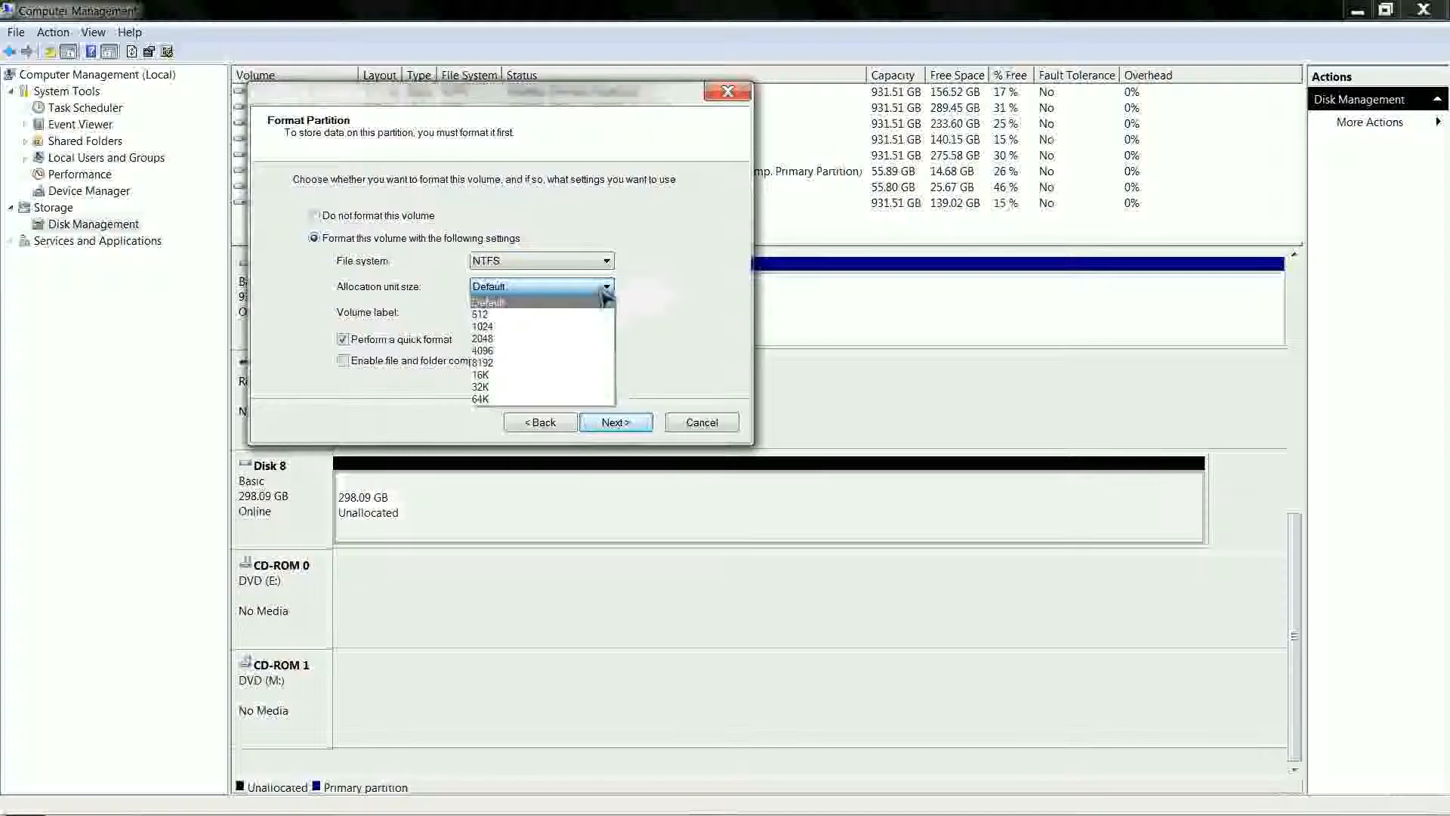
click(671, 309)
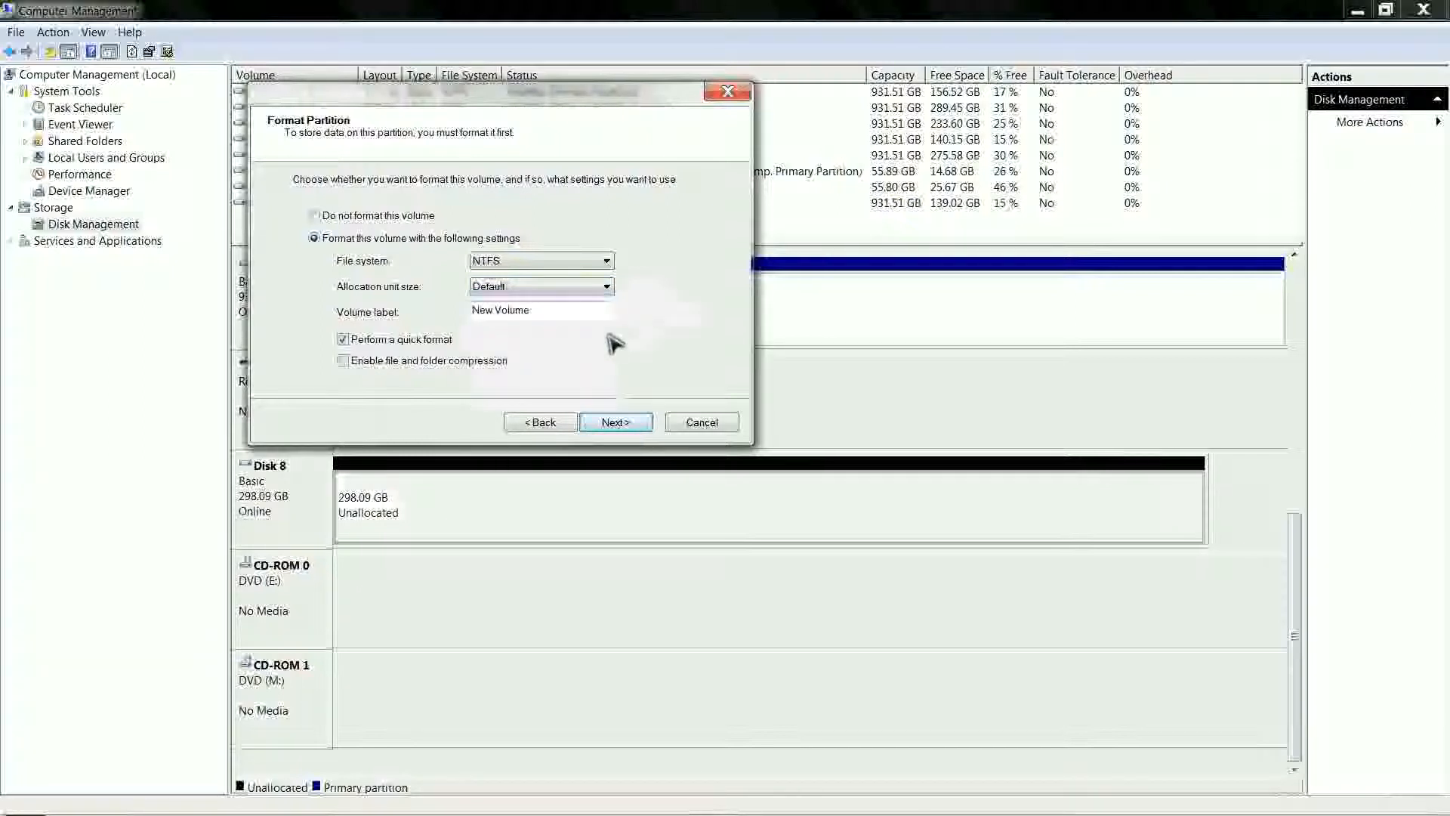
drag(548, 312, 466, 313)
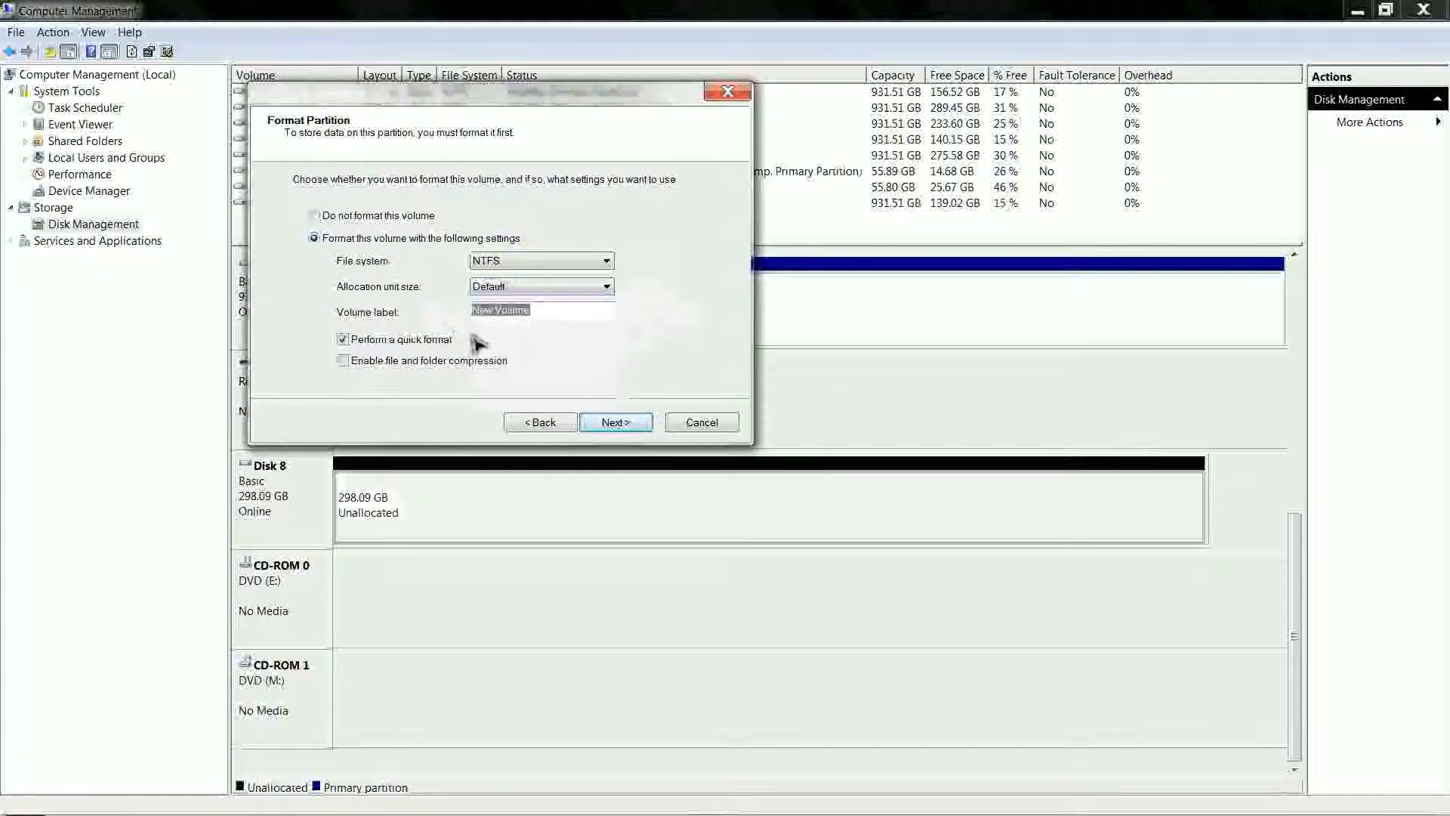
key(BackSpace)
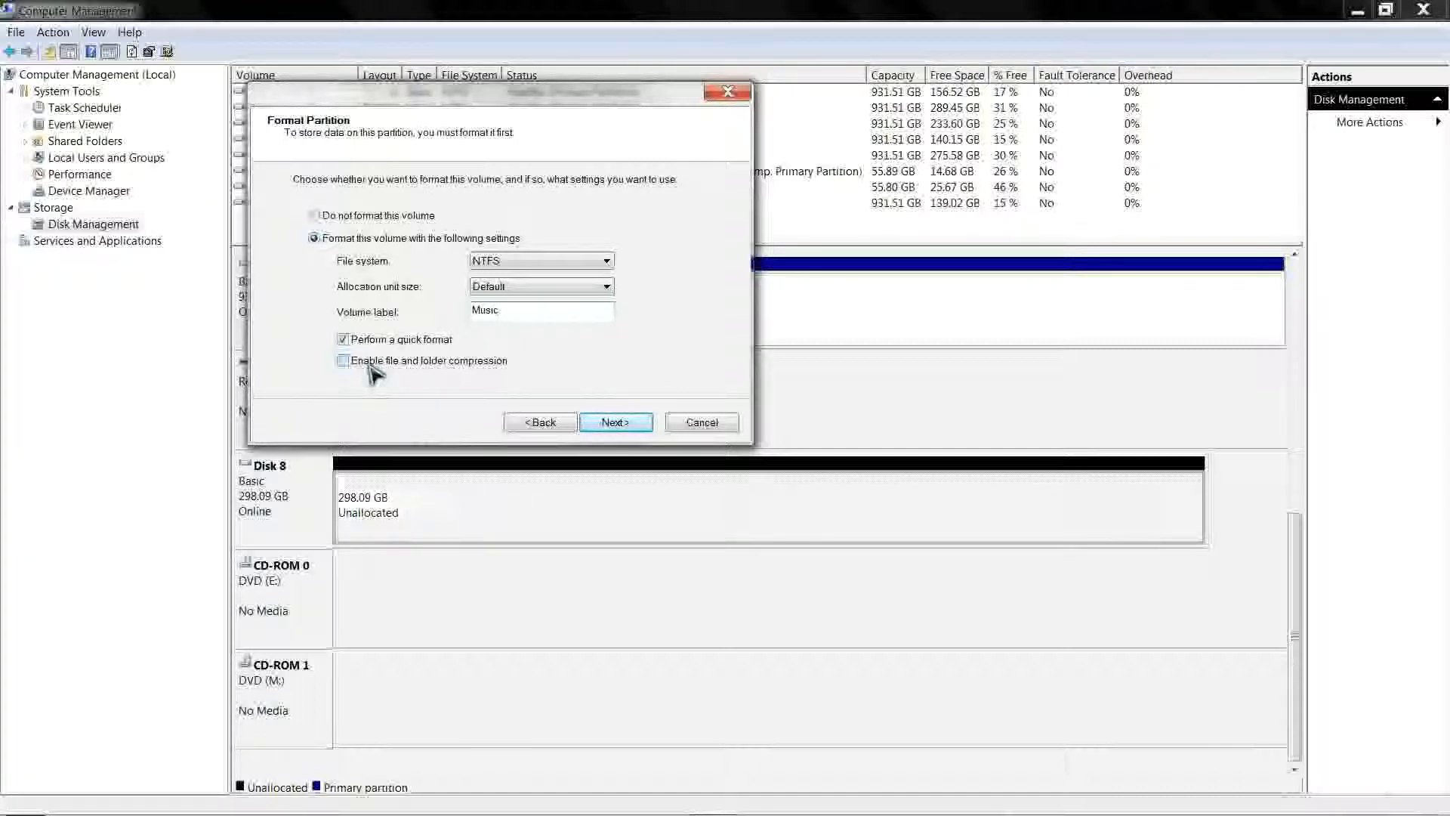
click(618, 427)
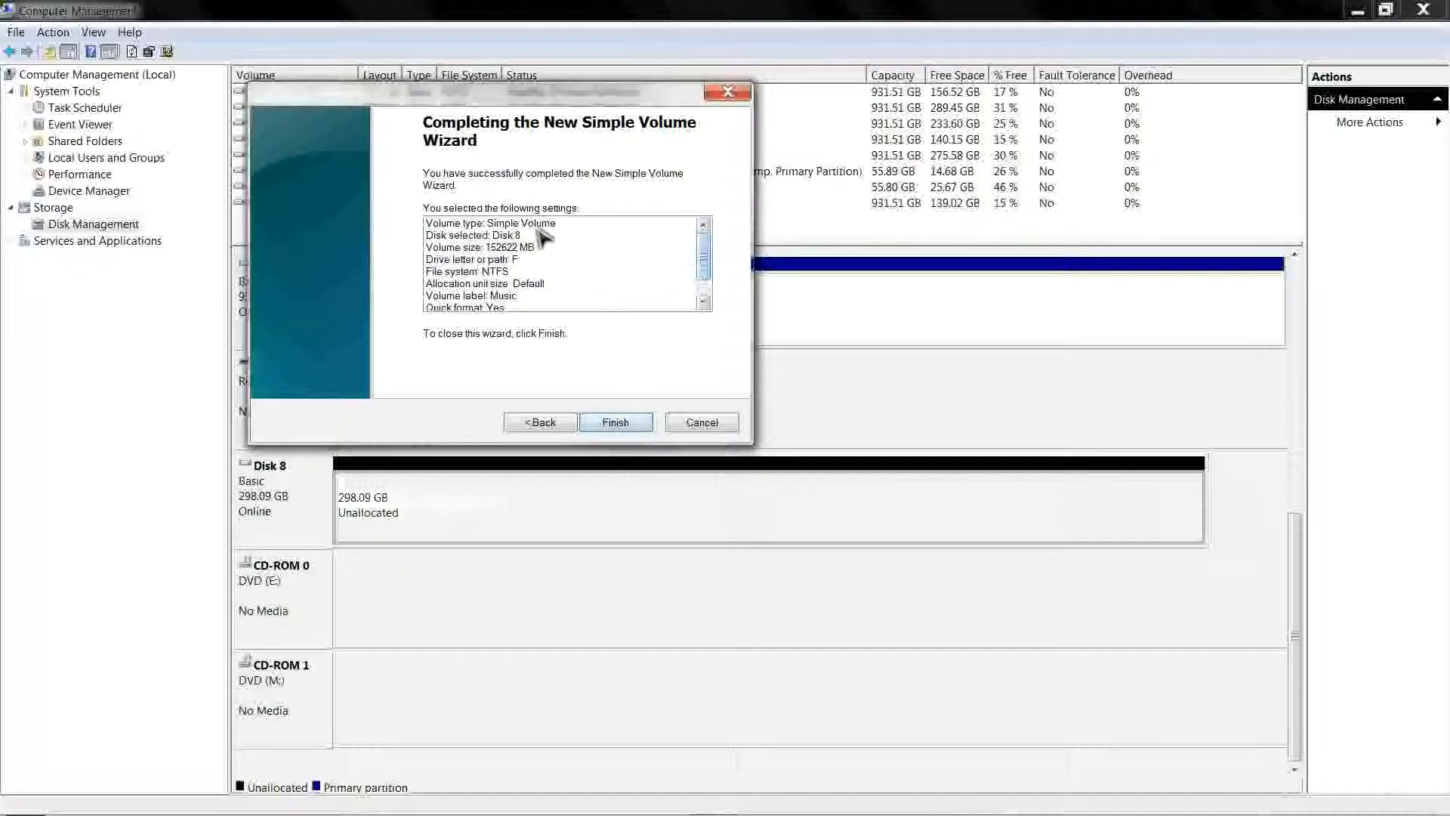
mouse_move(700, 250)
mouse_down()
mouse_move(718, 291)
mouse_move(705, 242)
mouse_up()
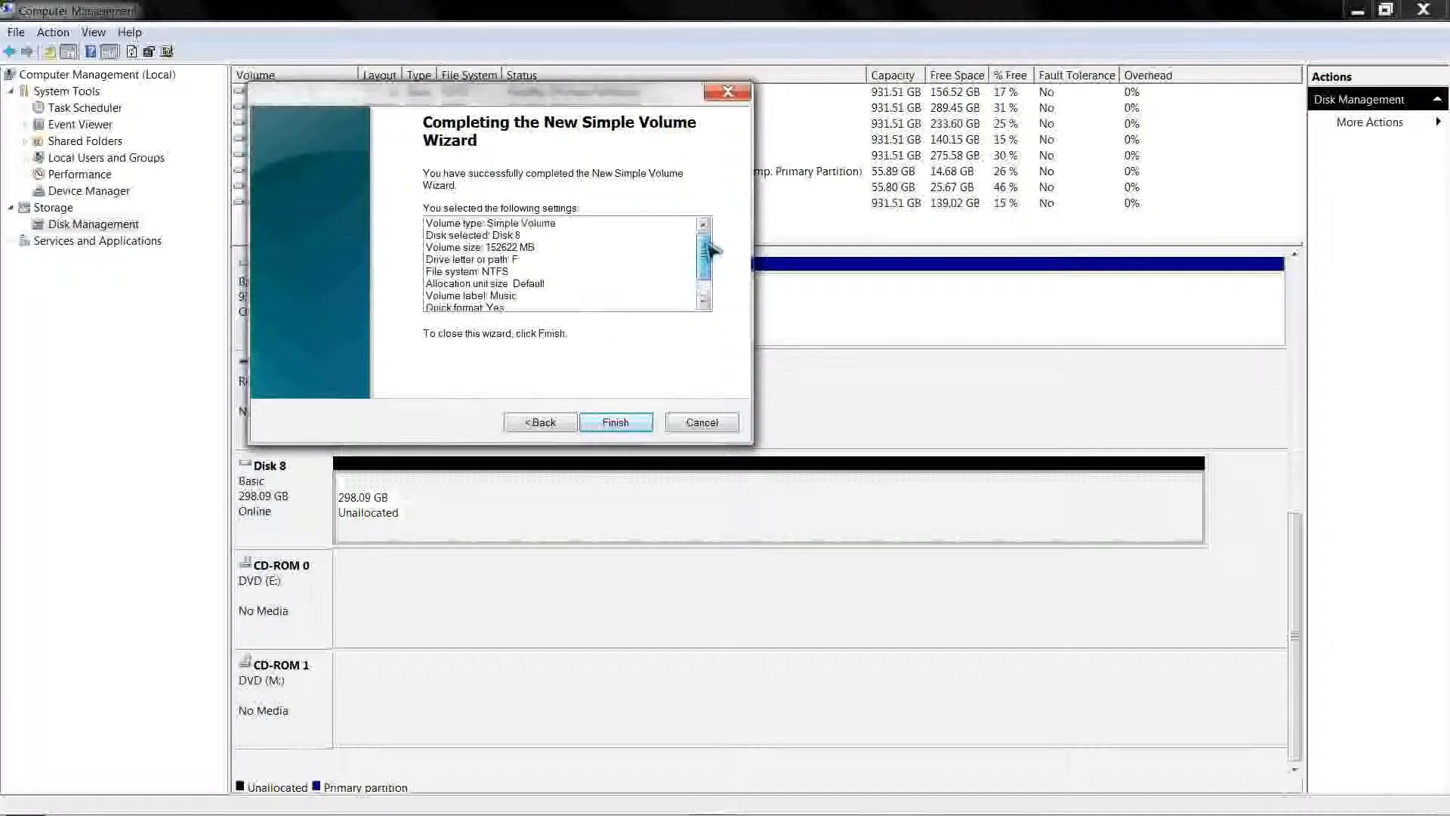
click(608, 423)
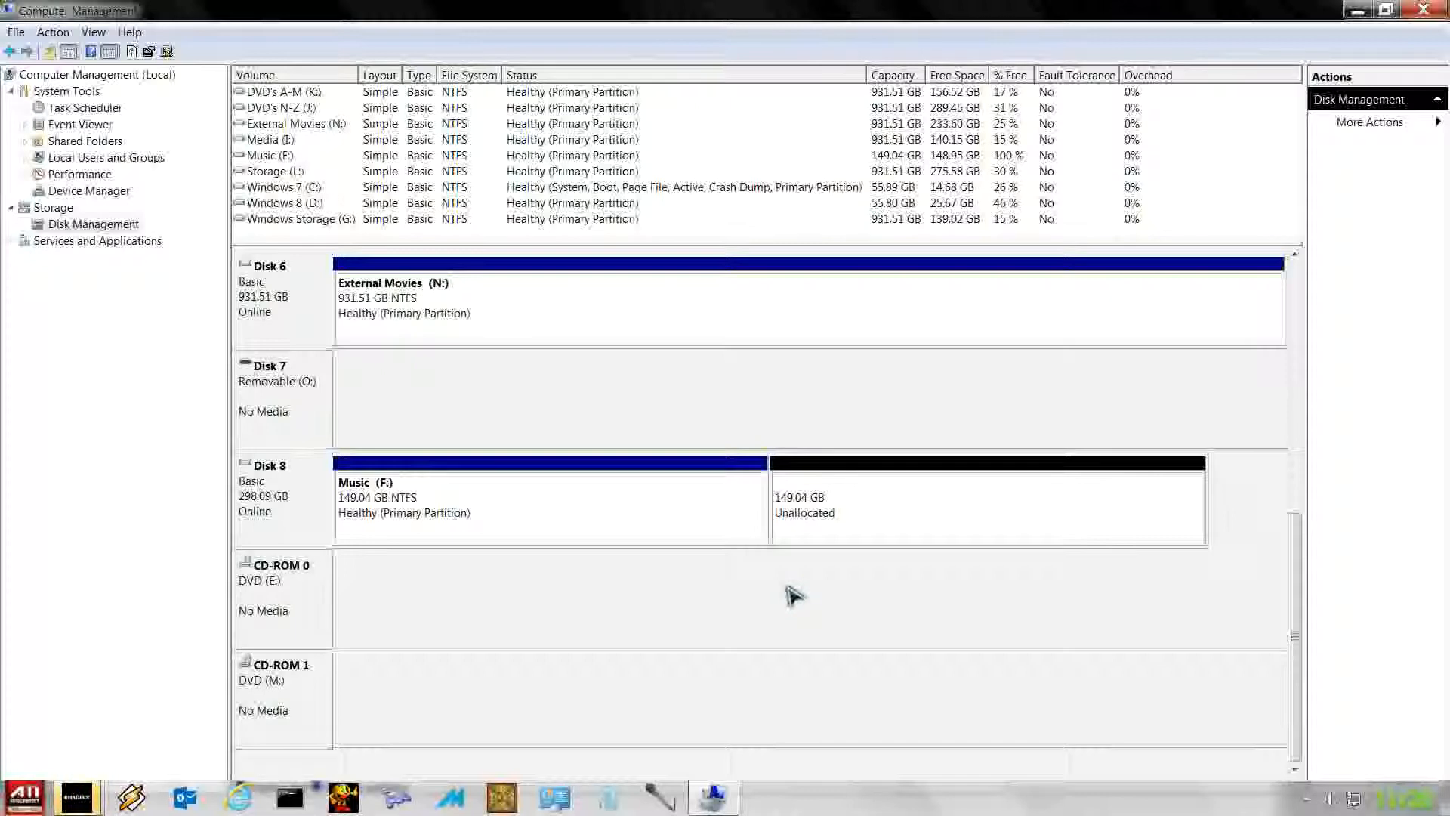
Bring up the AutoPlay window for the Music (F:) drive and close it
mouse_move(121, 800)
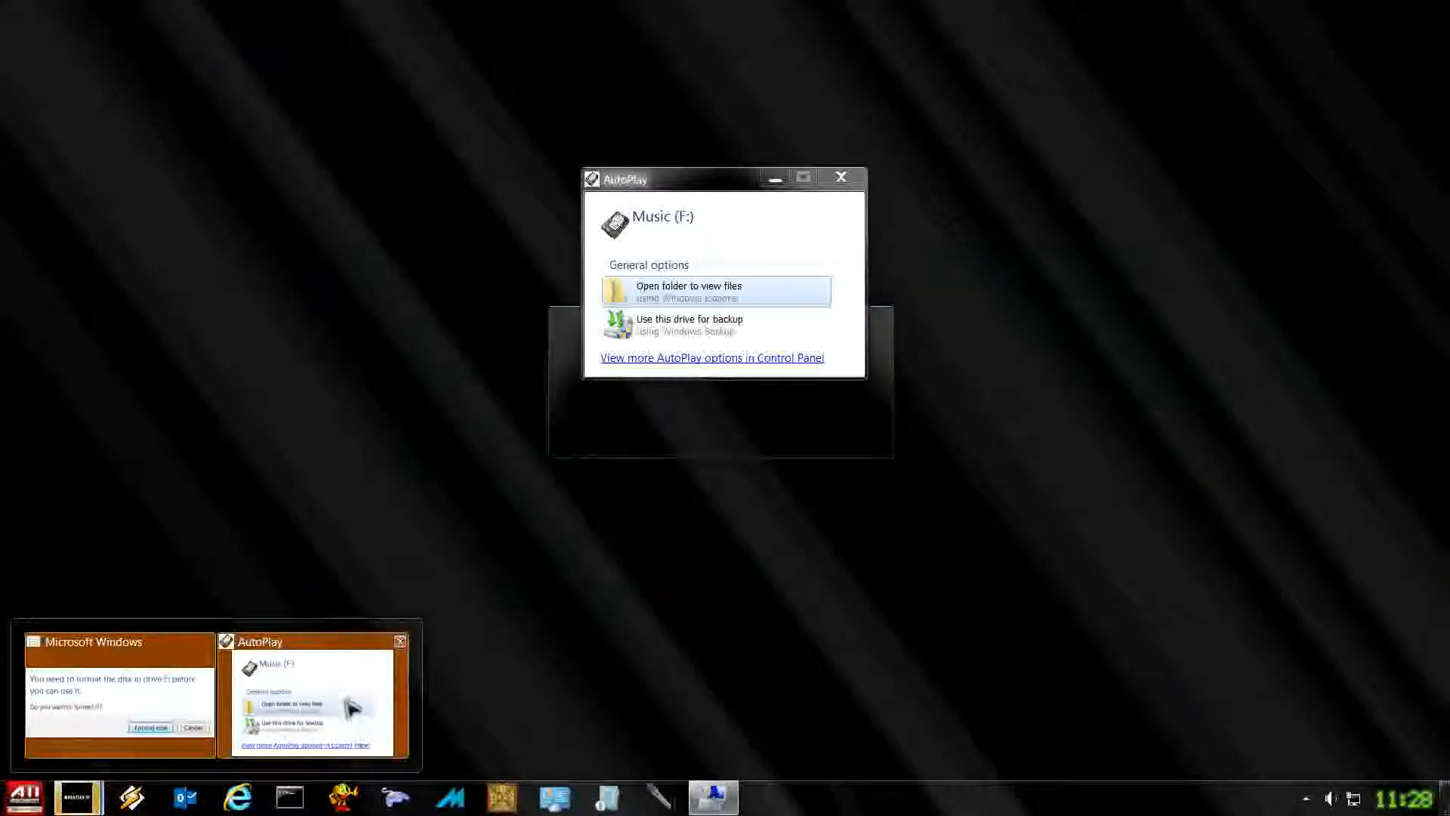
click(366, 710)
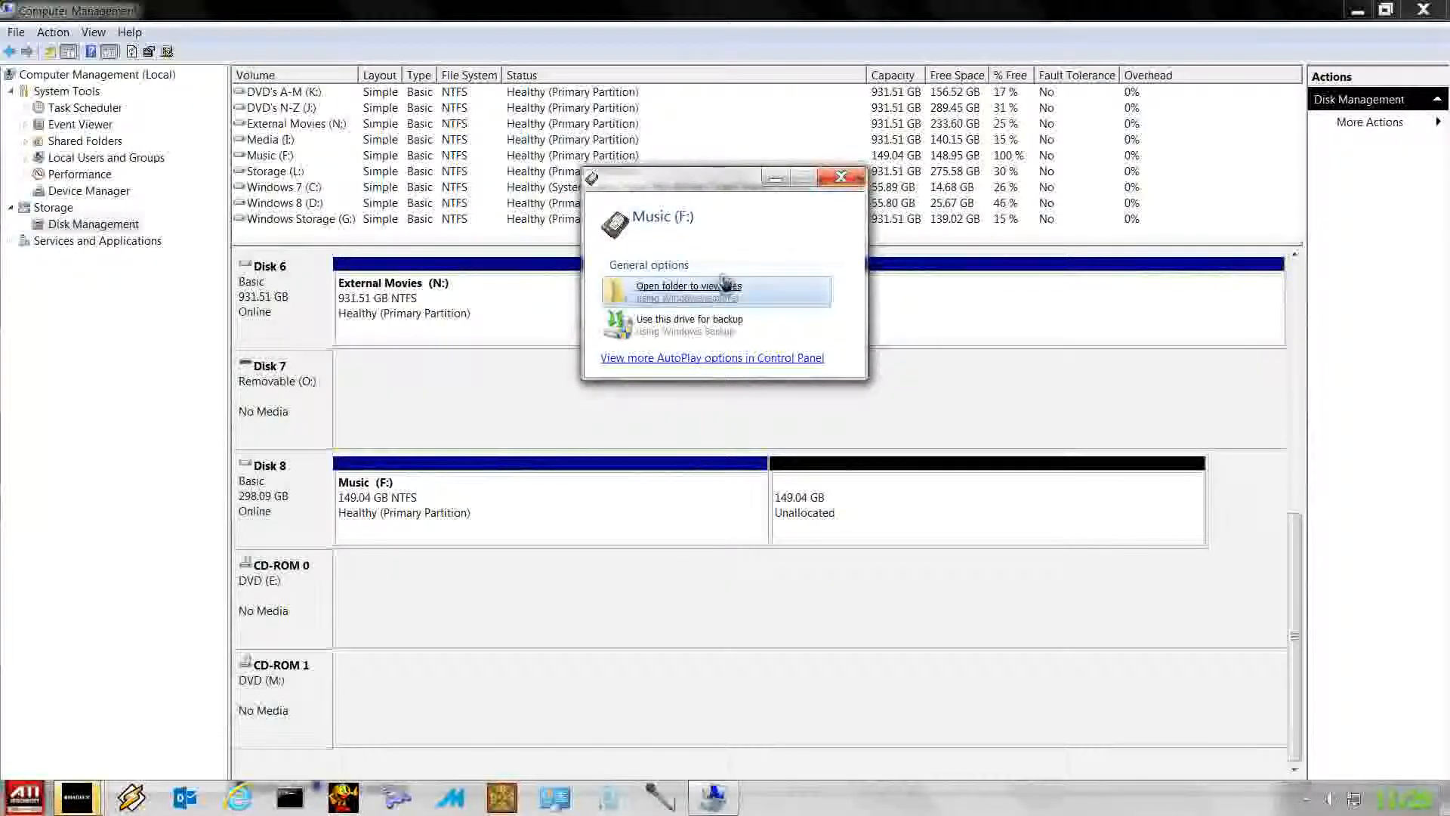
click(844, 179)
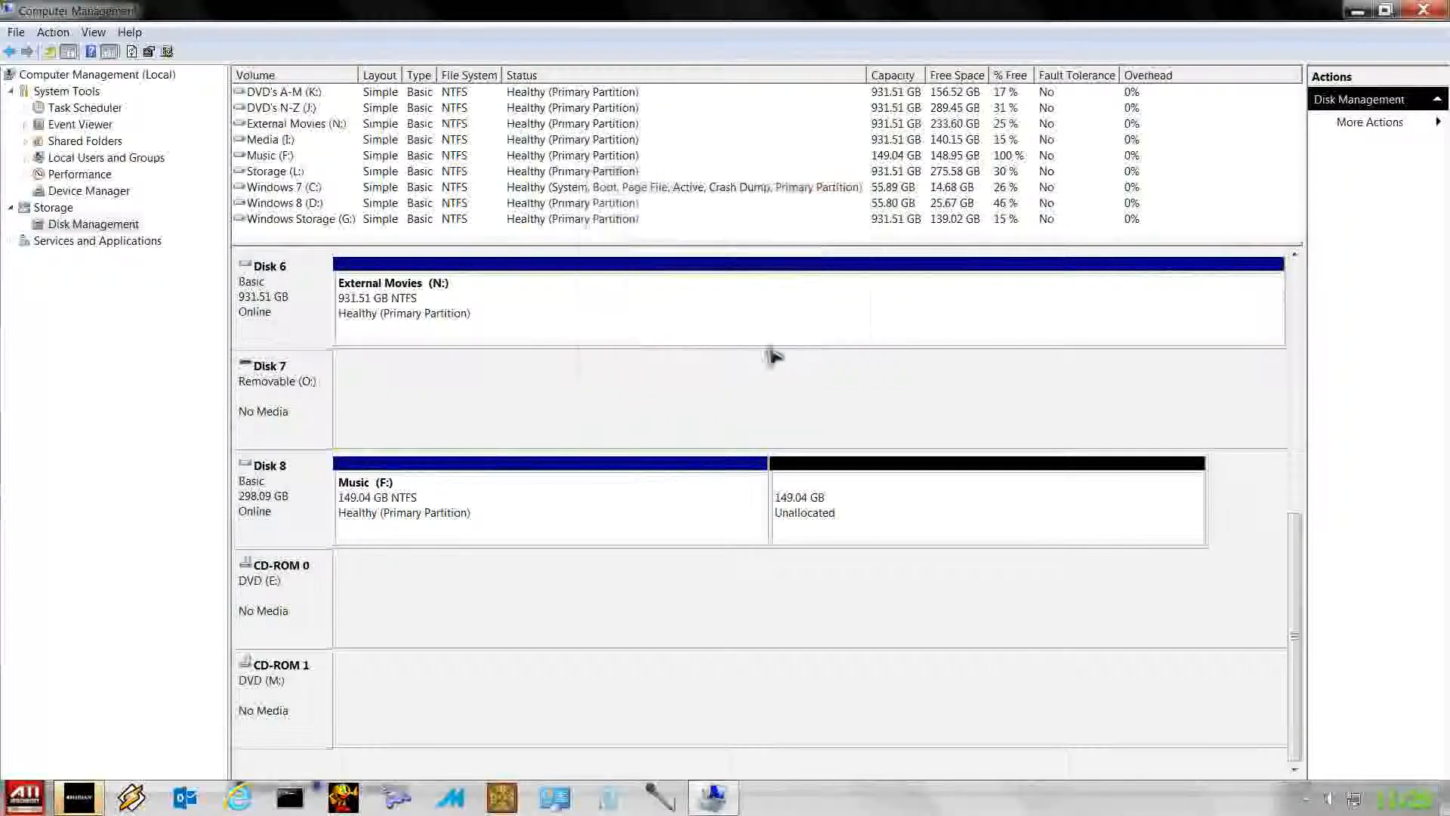
Reformat the Music (F:) volume with NTFS, default allocation unit size and a quick format
right_click(616, 522)
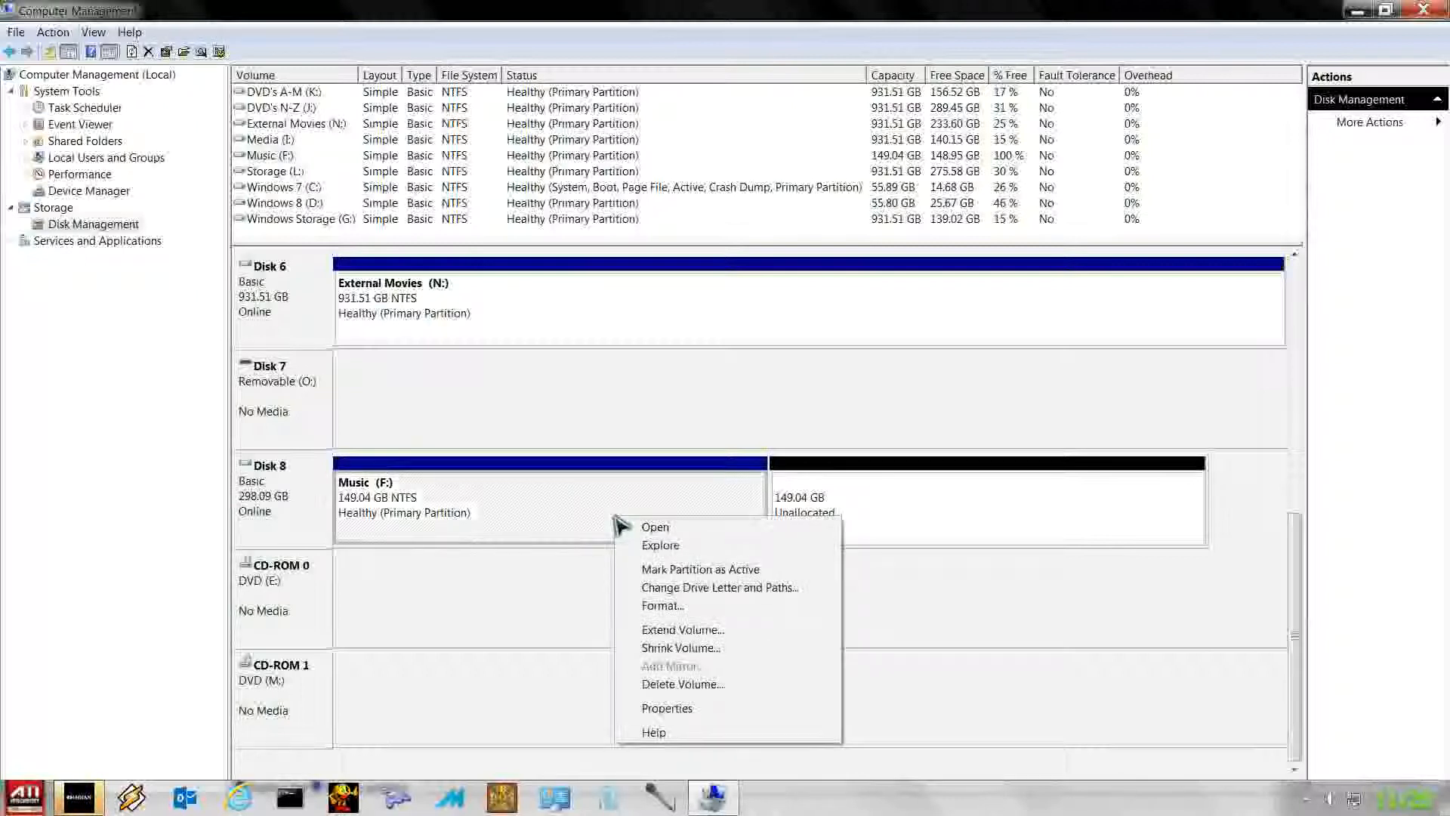
click(663, 606)
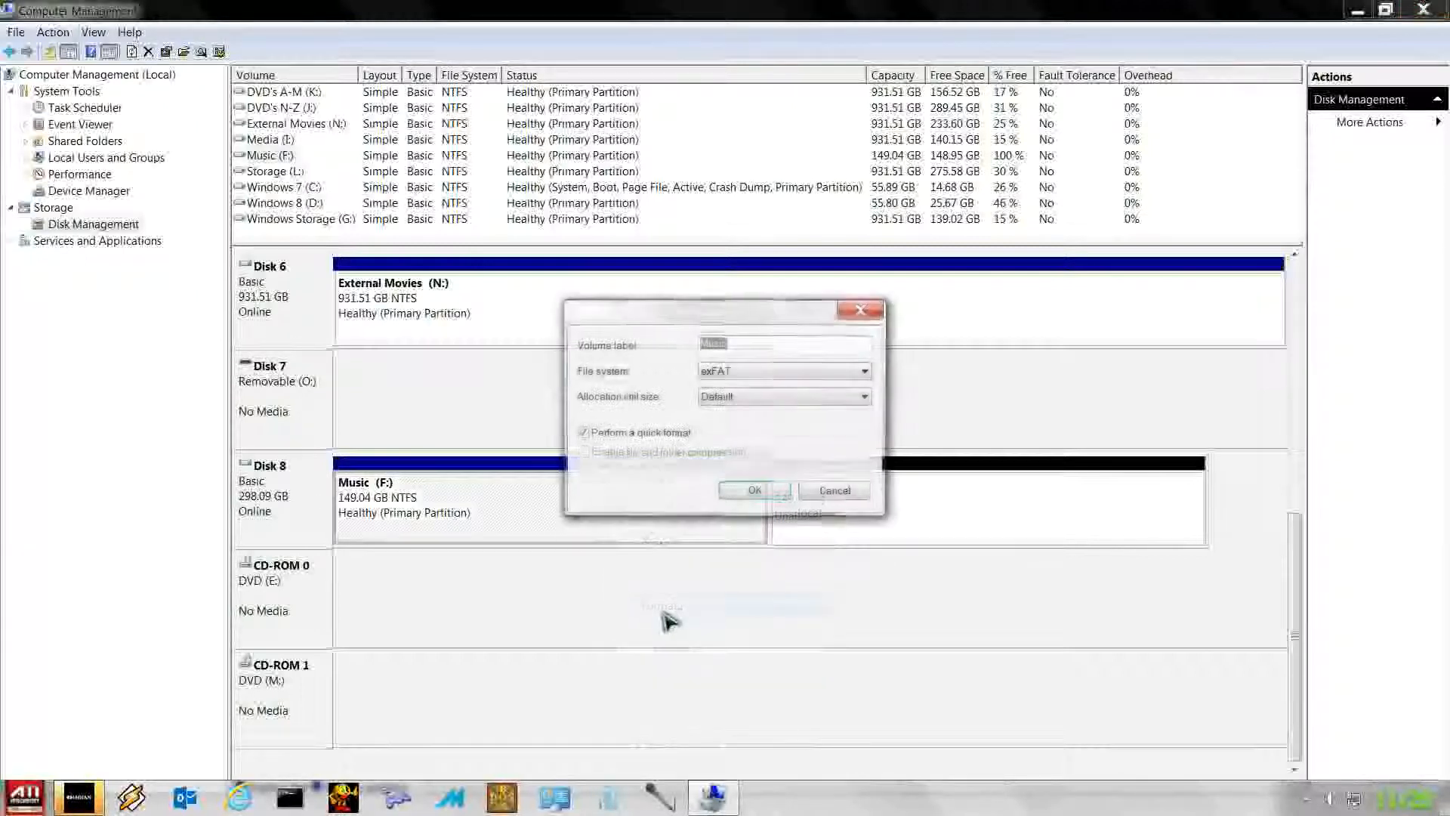
click(866, 371)
click(801, 404)
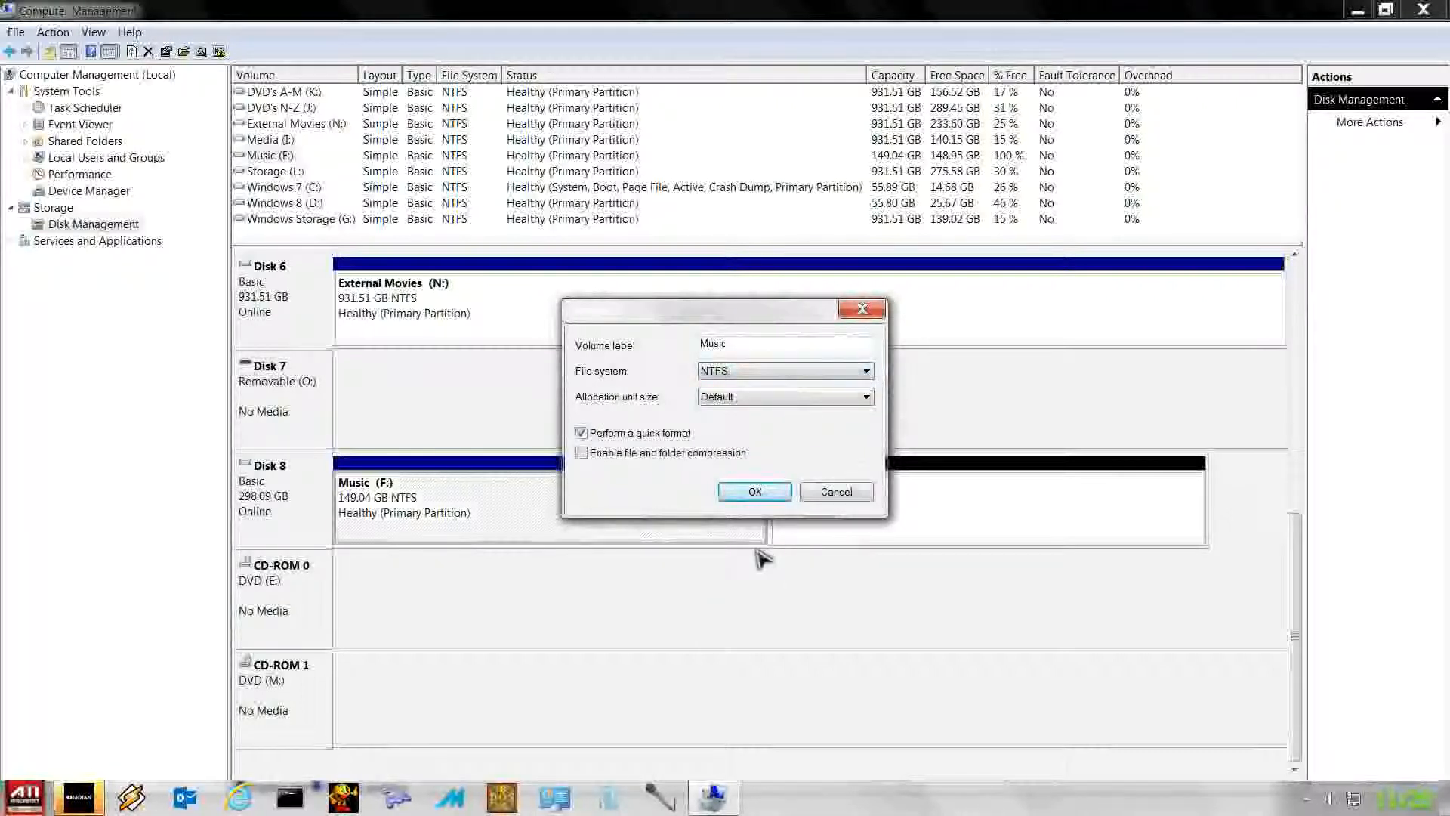
click(753, 492)
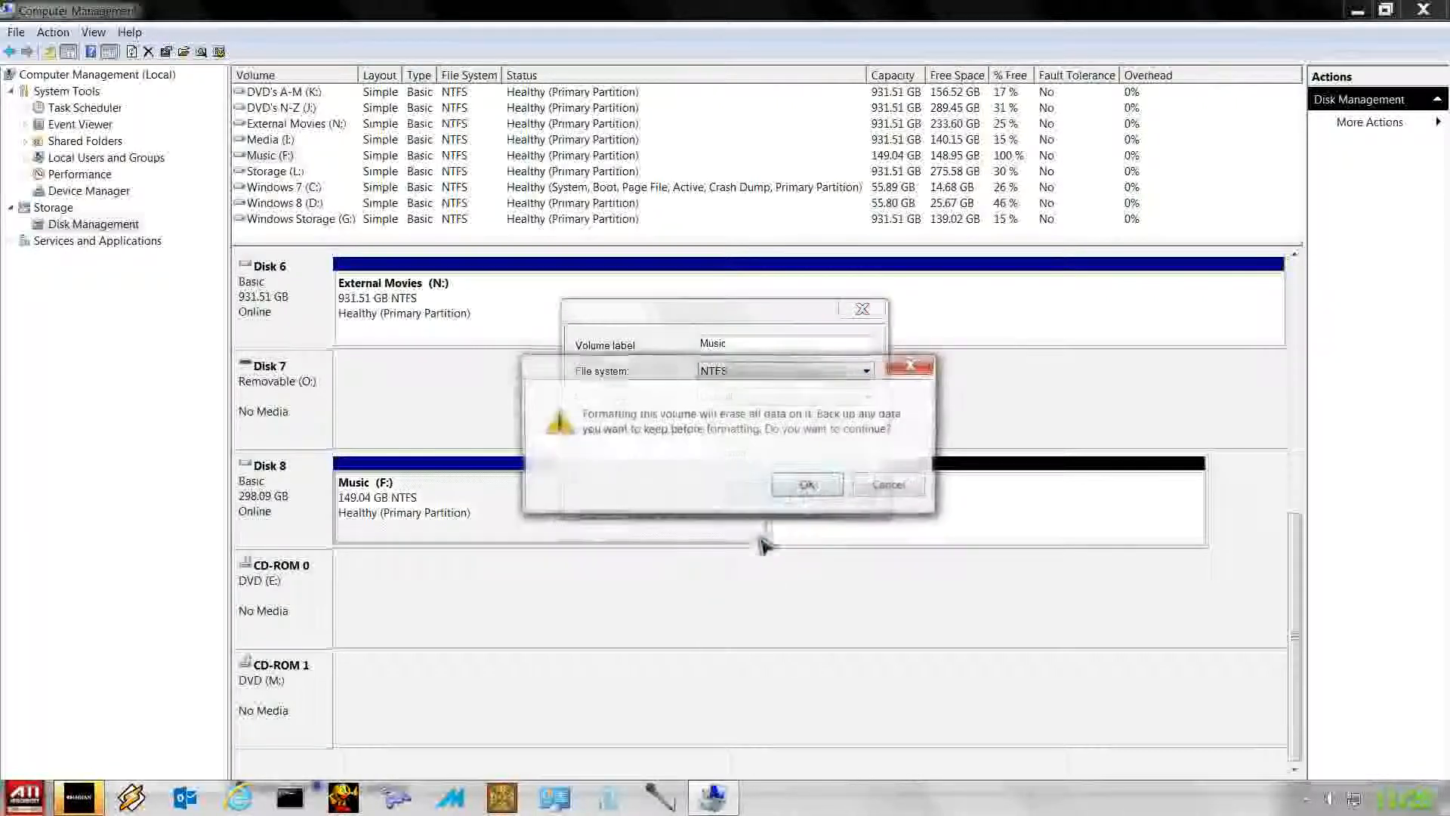
click(792, 485)
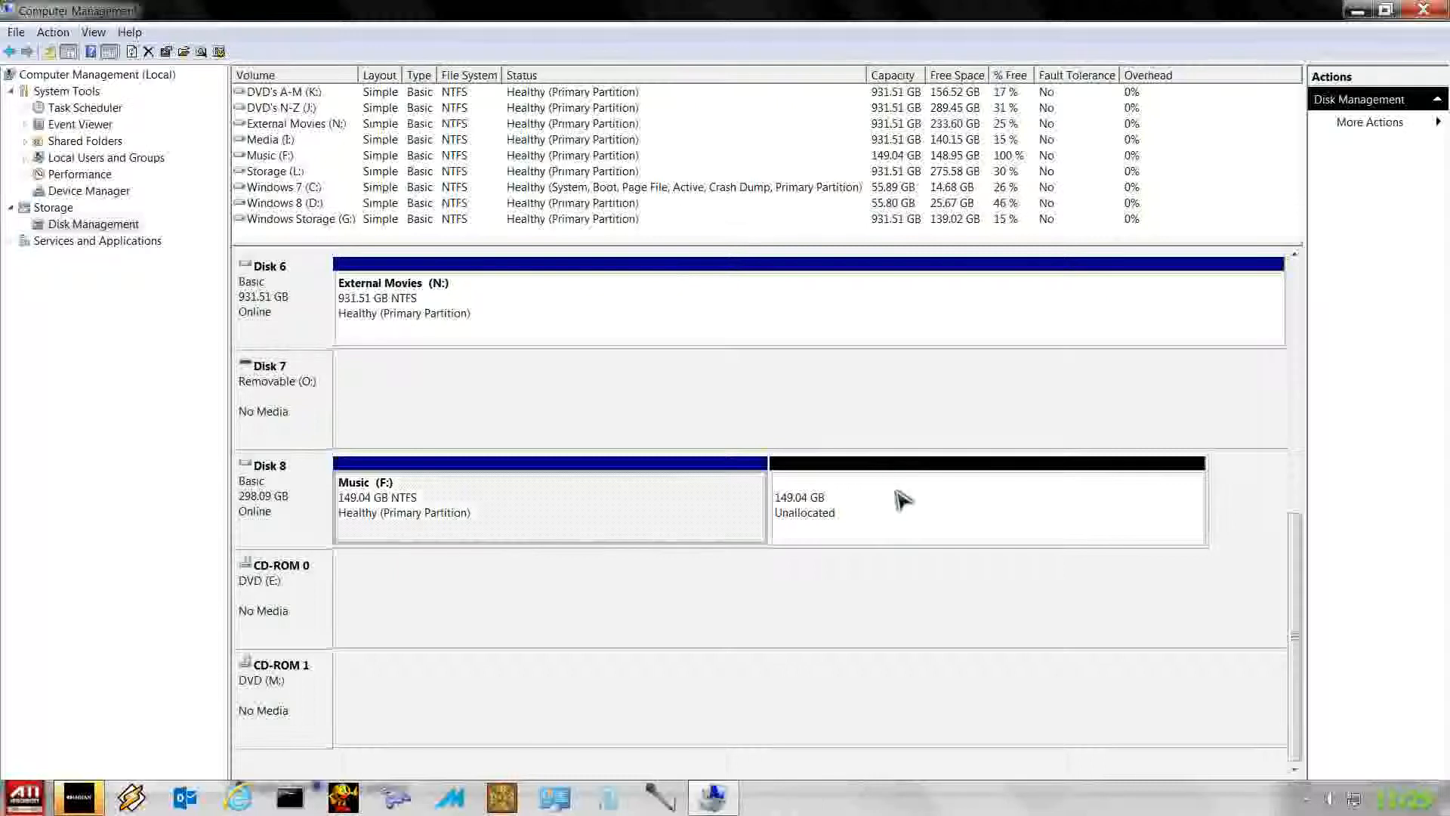
Decline the request to format the disk in drive F:
right_click(881, 519)
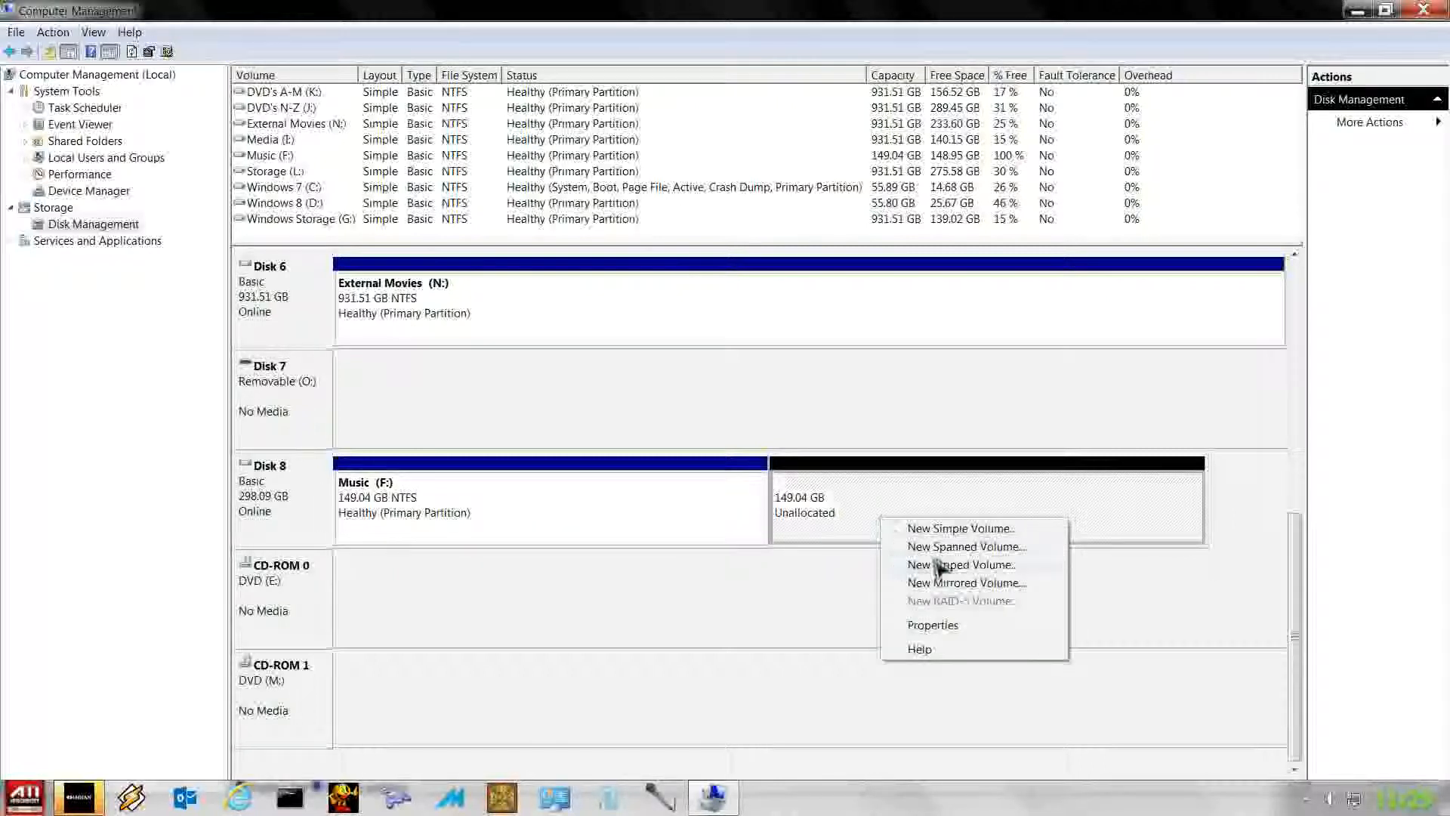
click(718, 615)
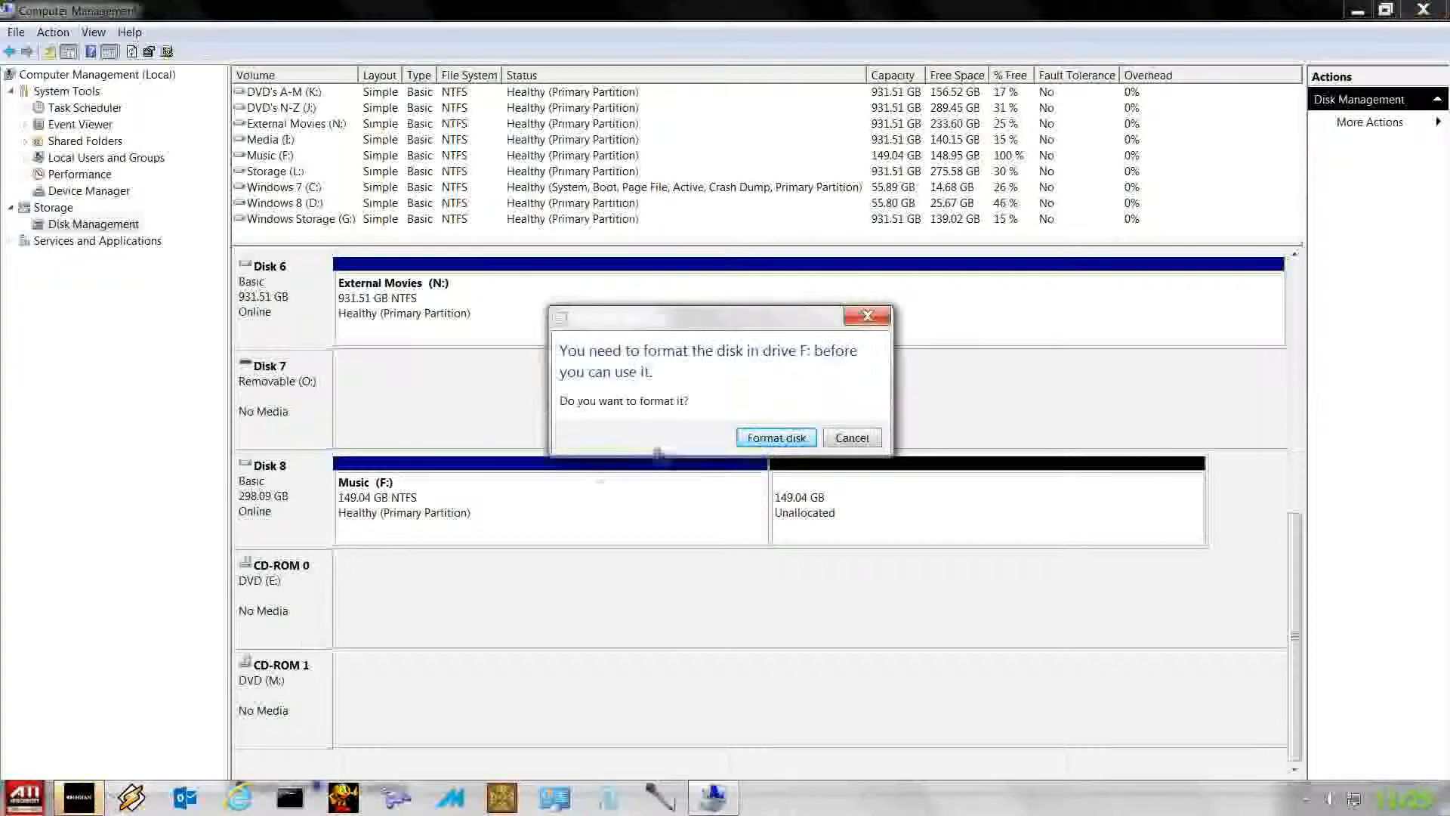
click(852, 438)
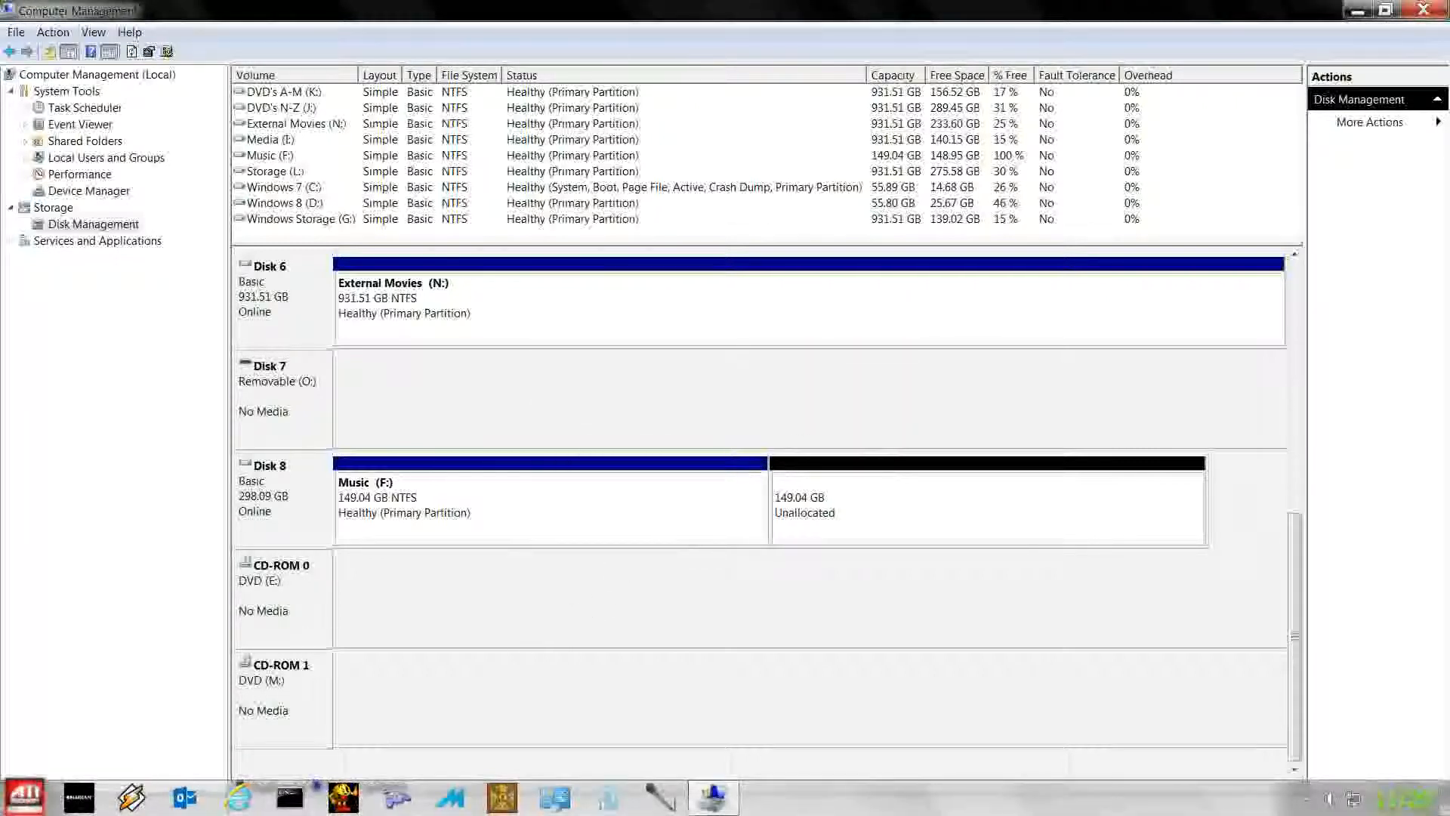
Open the Music (F:) drive from the Computer window to check its contents, and close the window
click(9, 806)
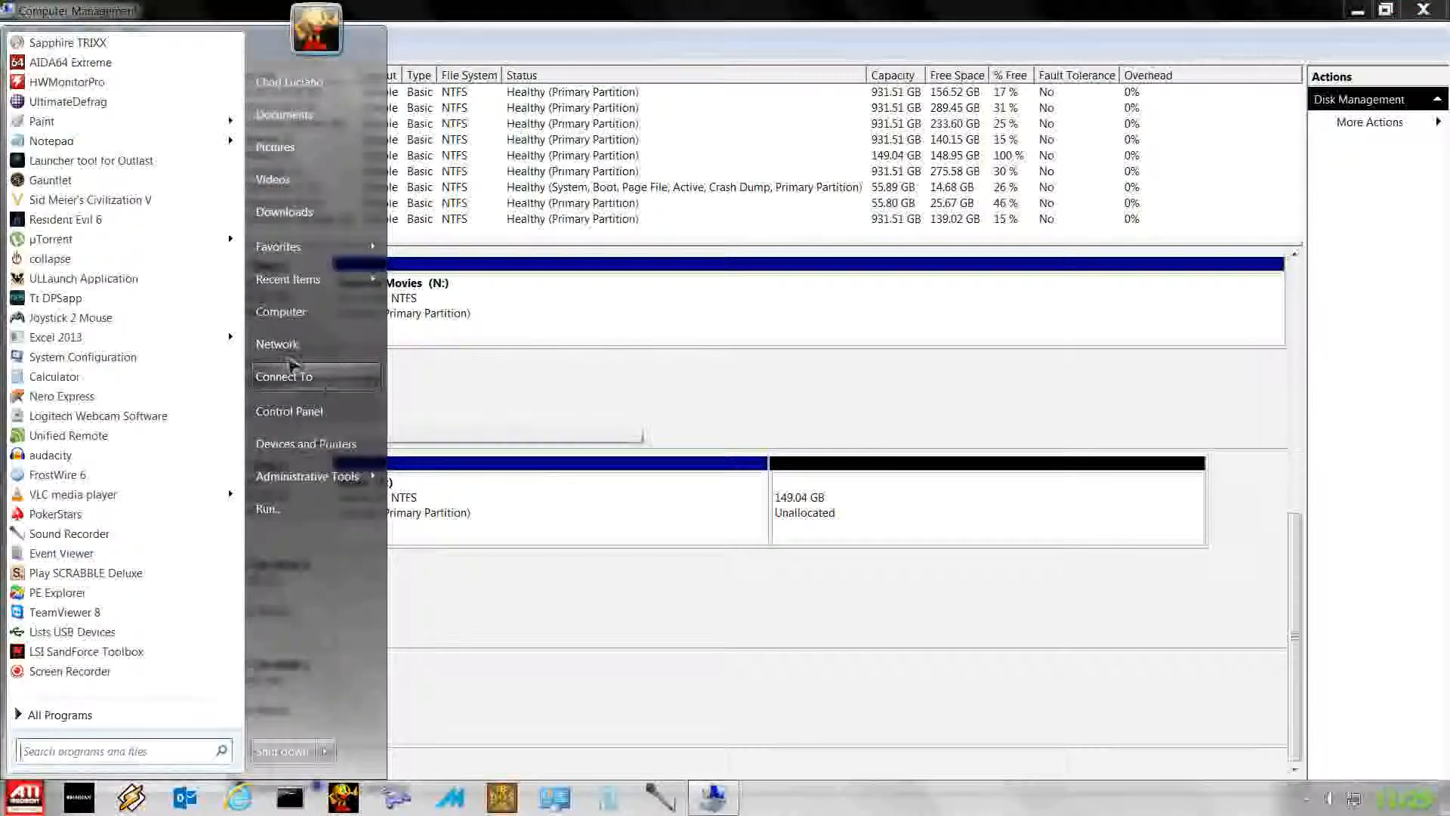
click(290, 330)
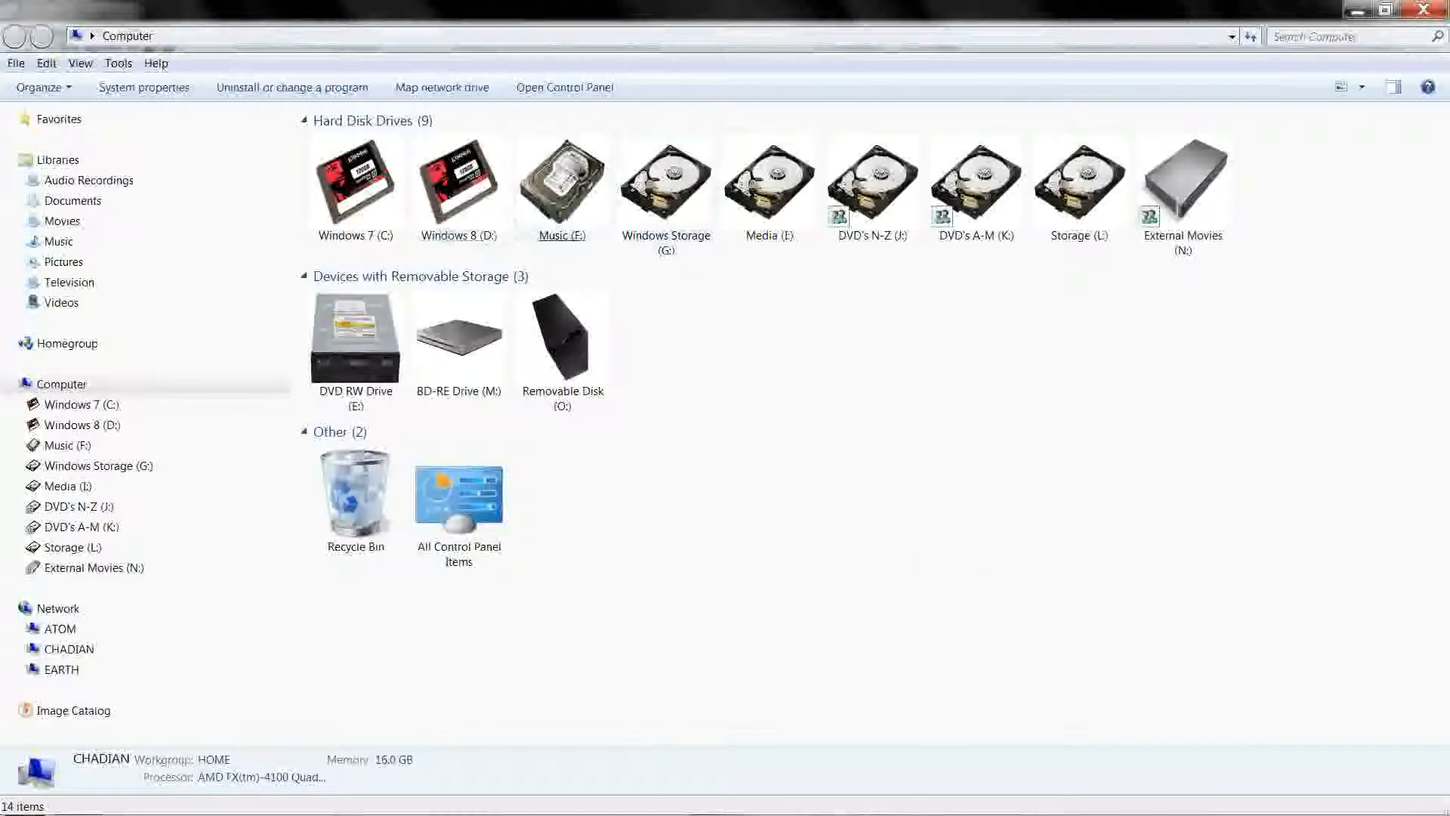
double_click(572, 172)
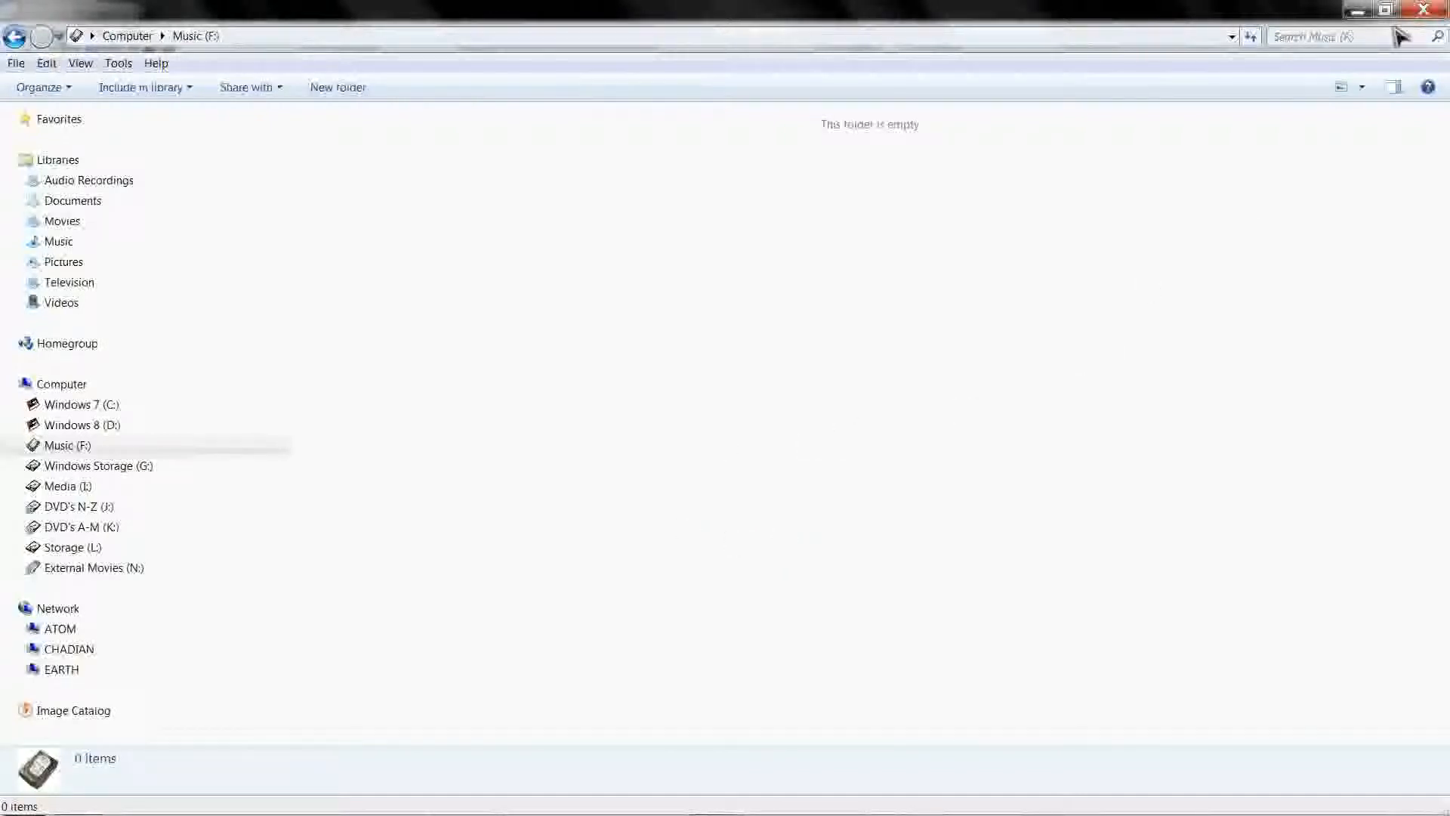
click(1423, 9)
Create a simple volume of 152620 MB on Disk 8's unallocated space with drive letter H, quick NTFS format and the label New Volume
right_click(944, 521)
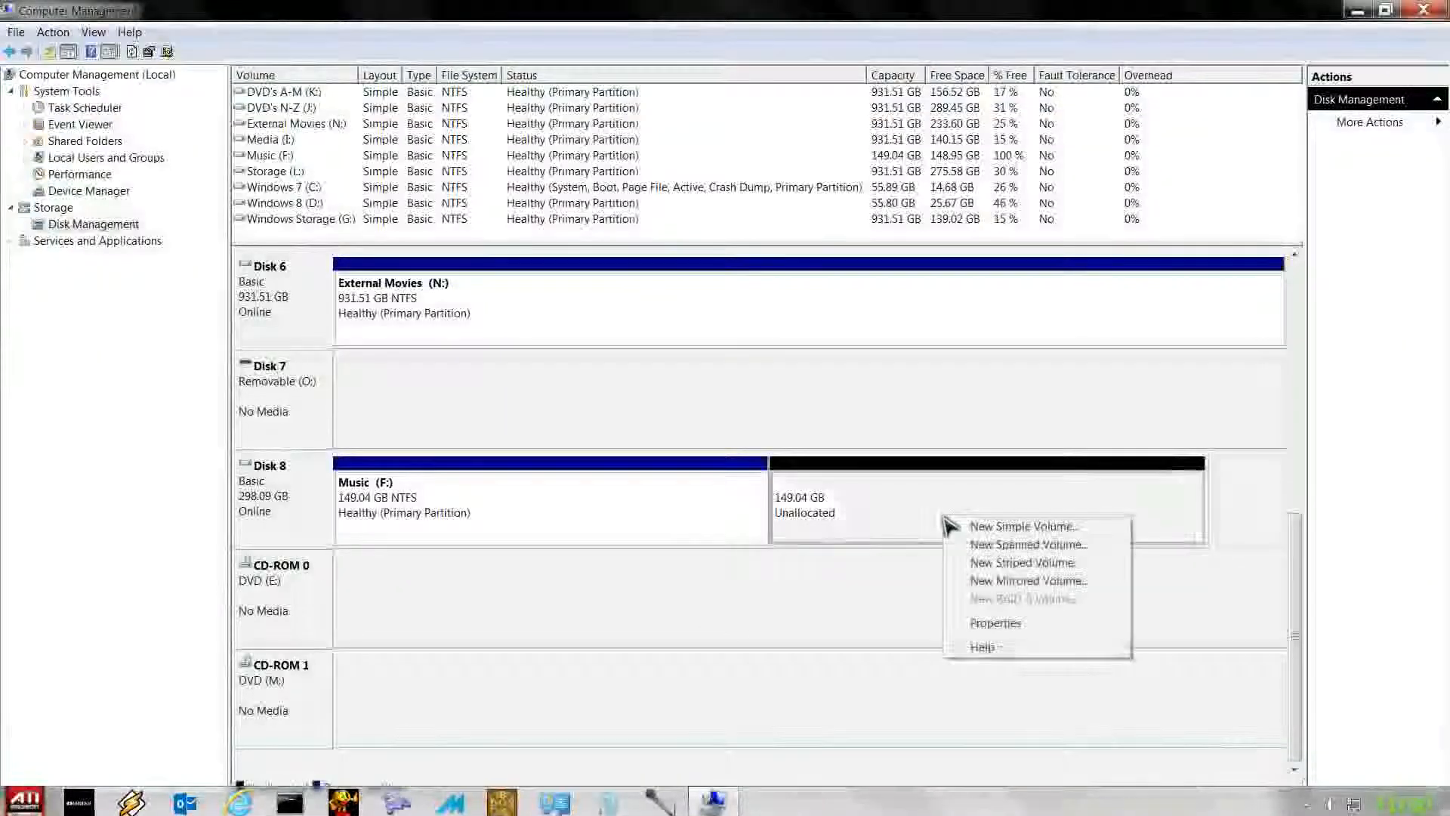
click(997, 527)
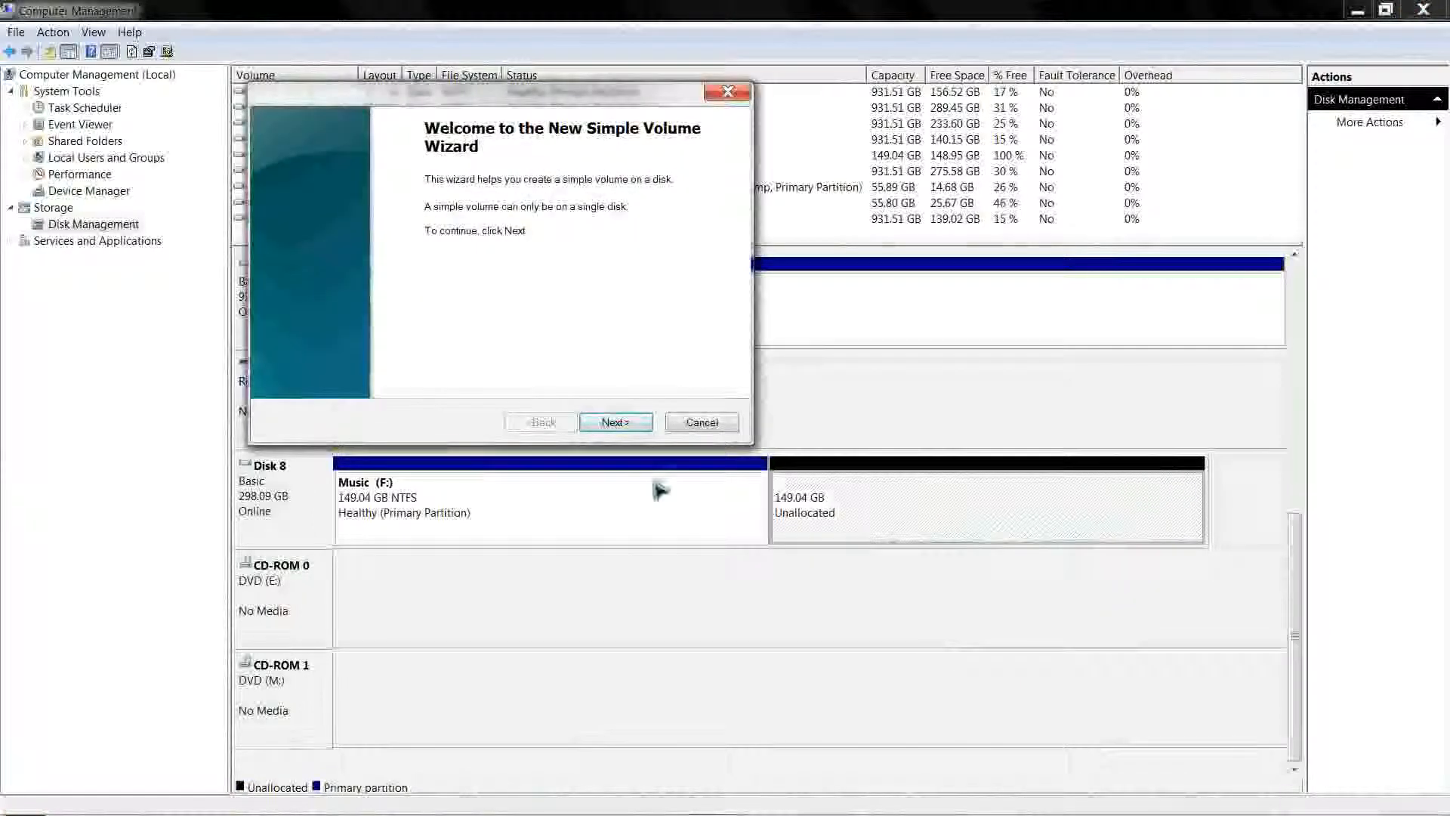
click(614, 423)
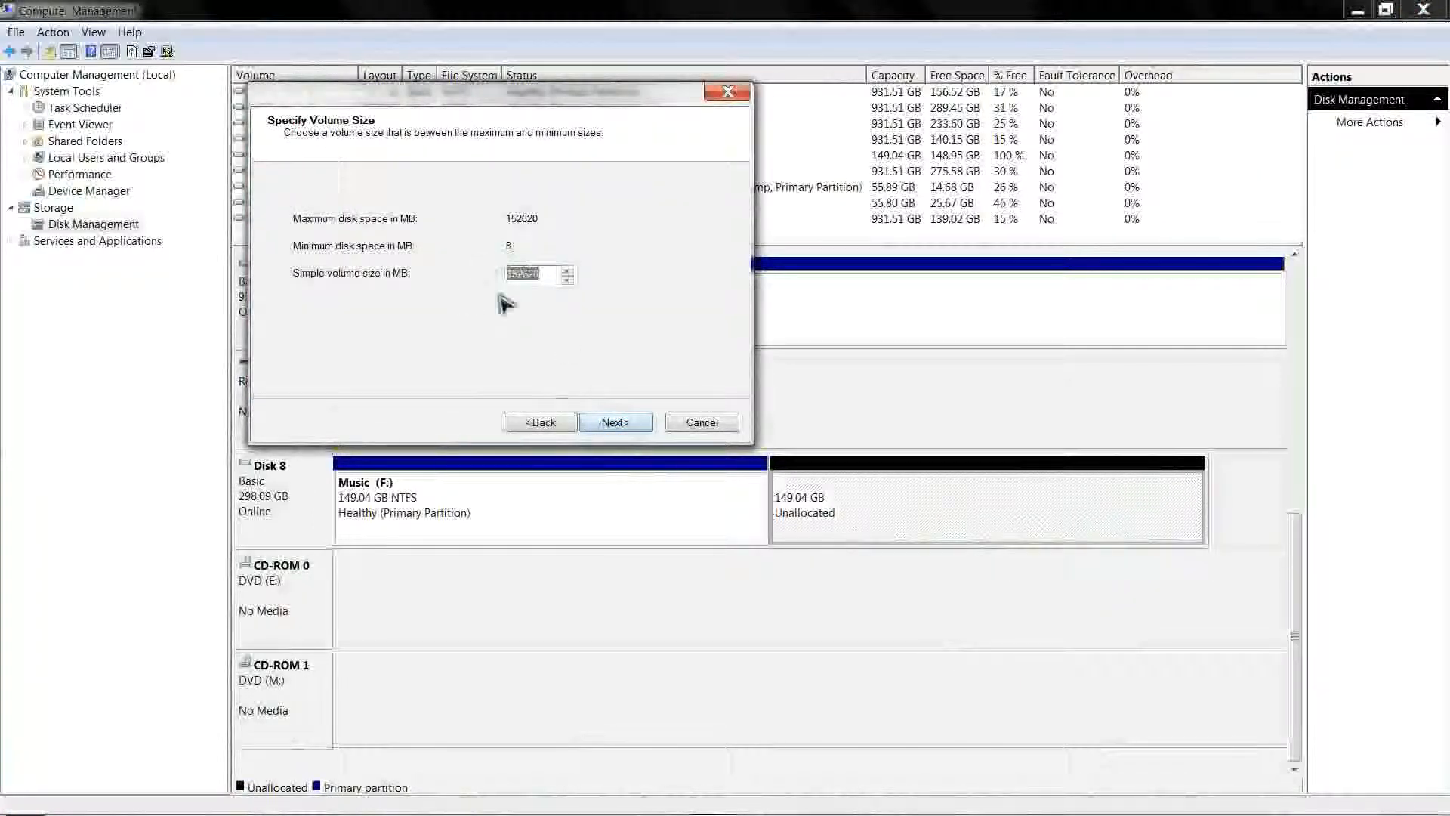
click(614, 423)
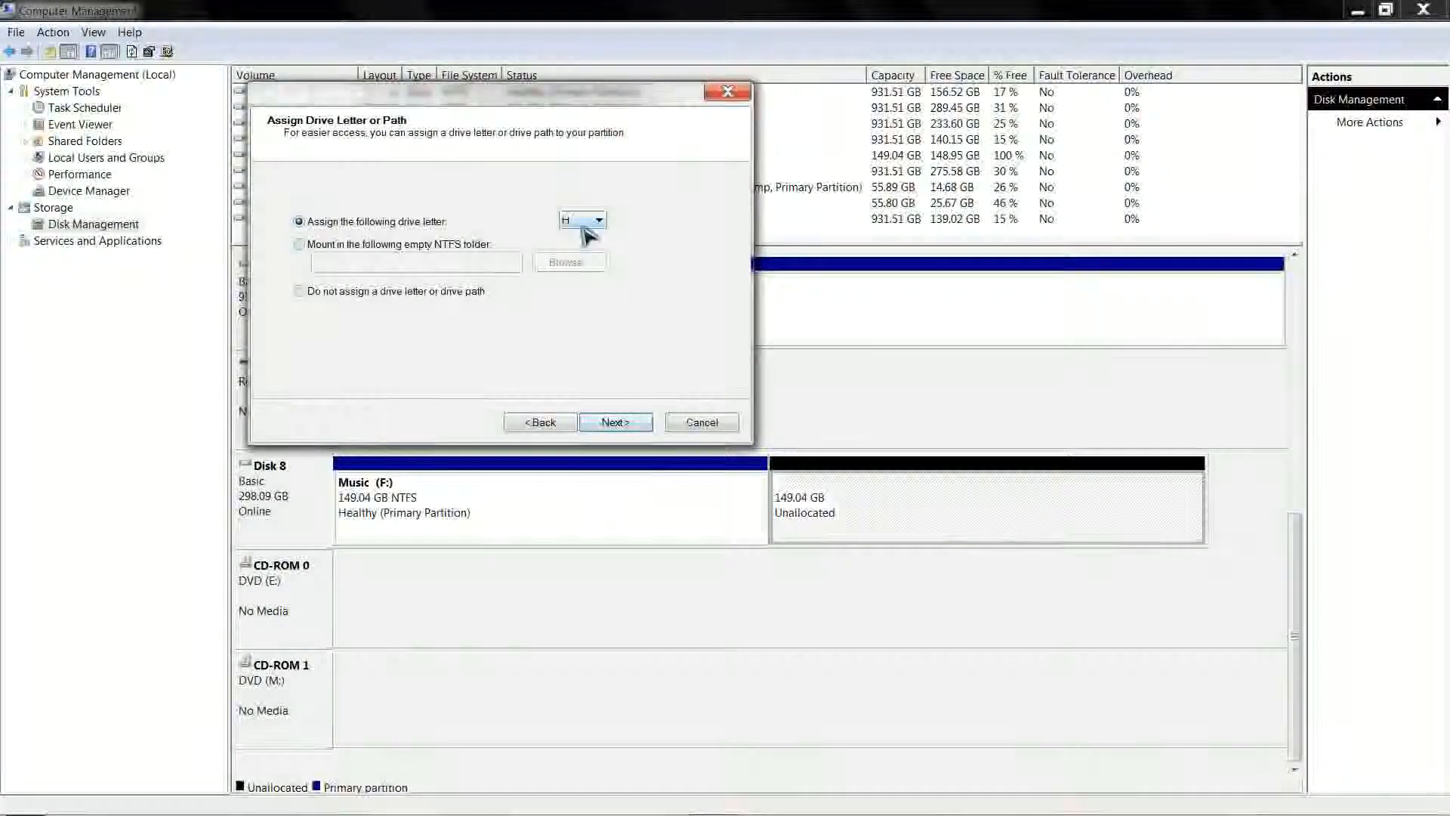
click(631, 423)
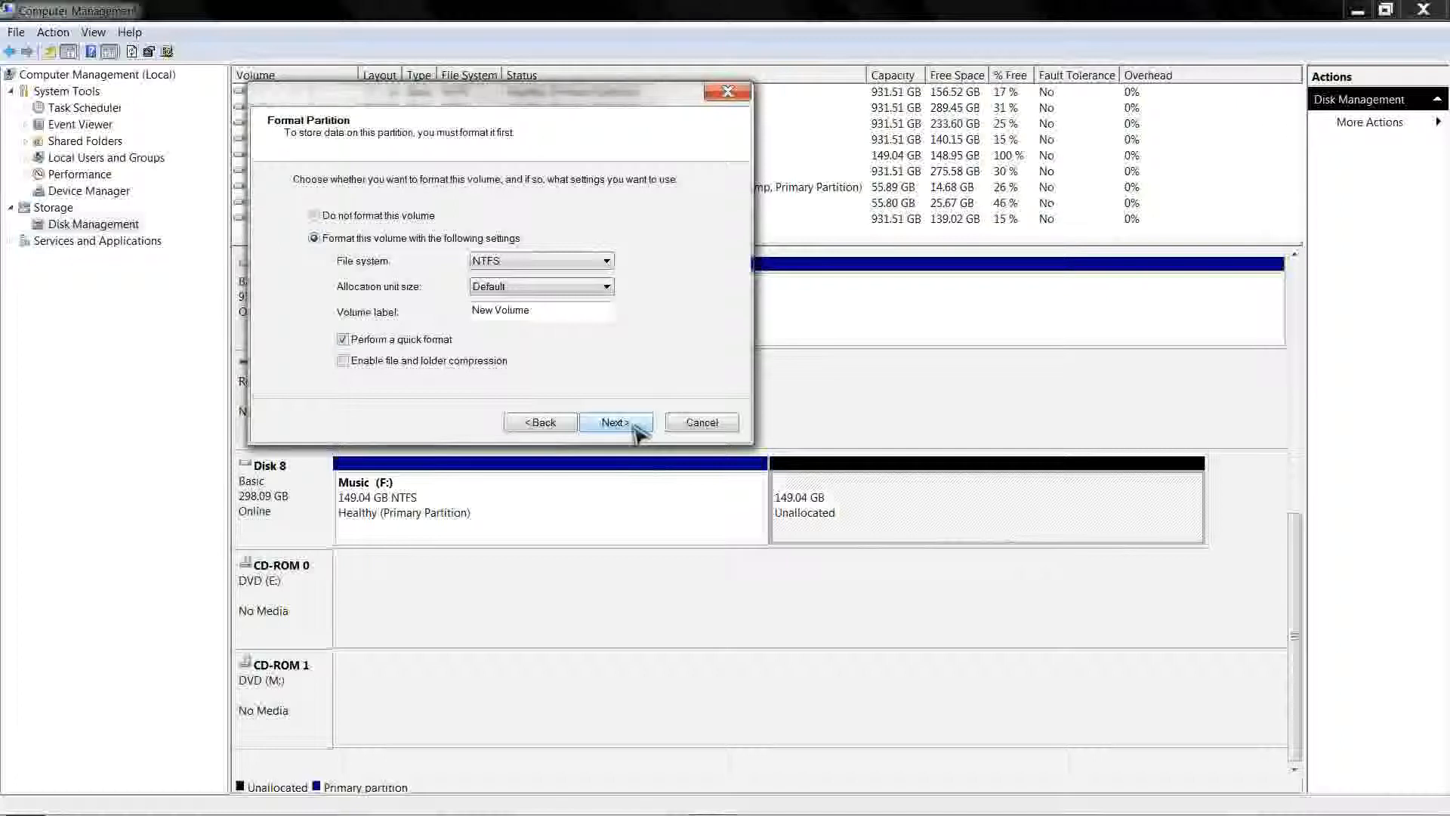
click(633, 426)
click(597, 422)
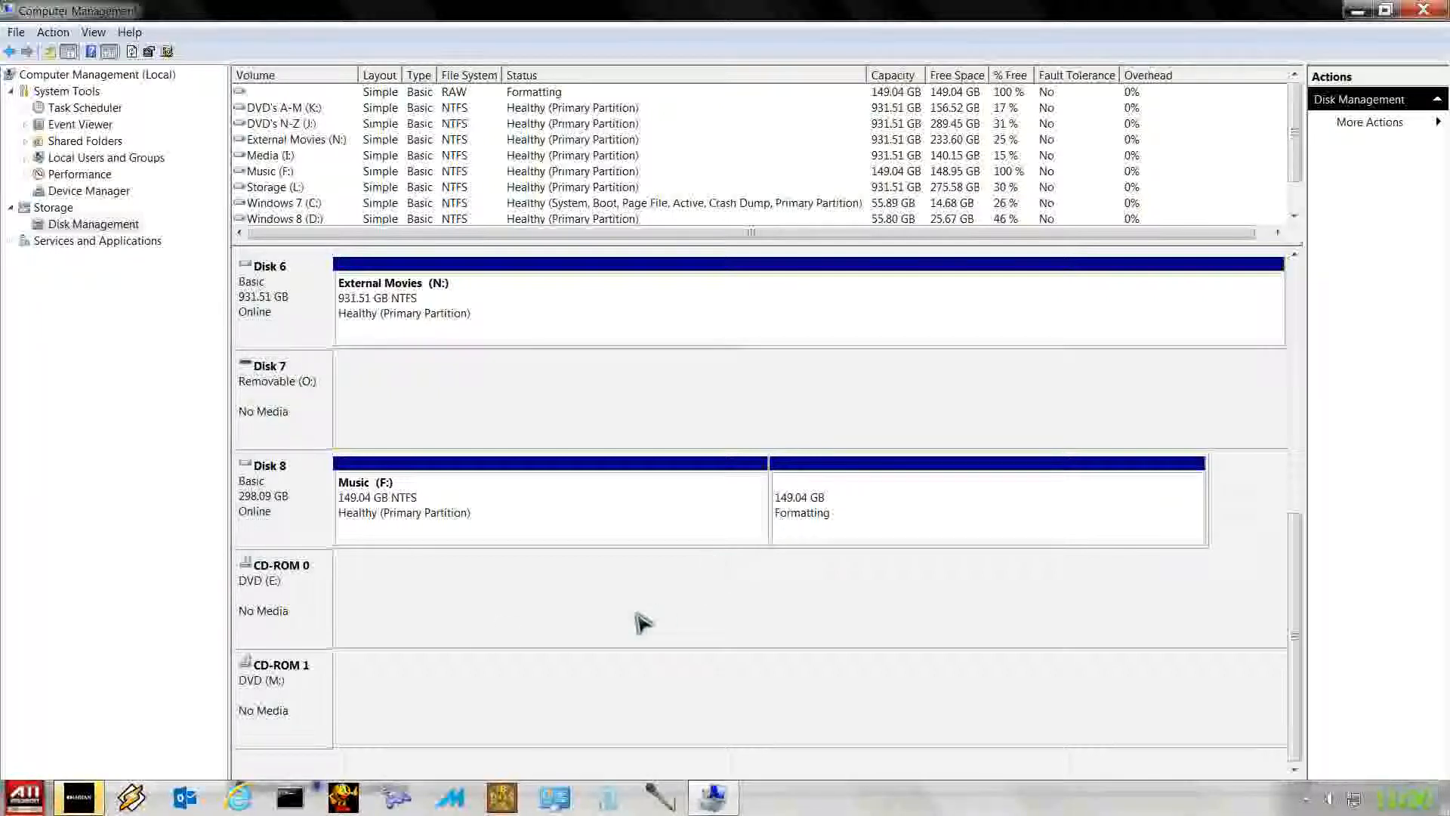
Close the AutoPlay window for the new drive and open New Volume (H:) from the Computer window
mouse_move(79, 797)
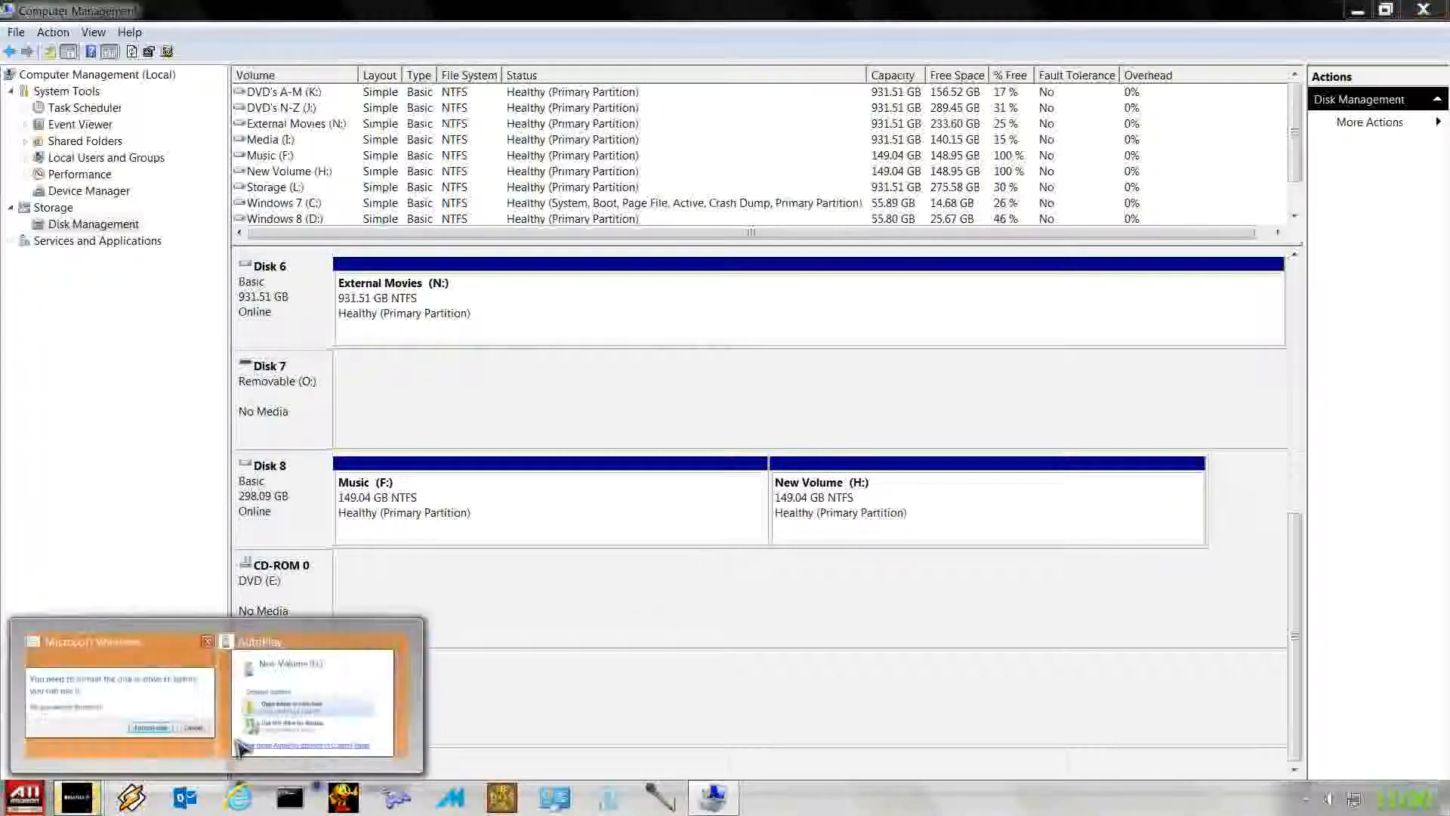
click(401, 642)
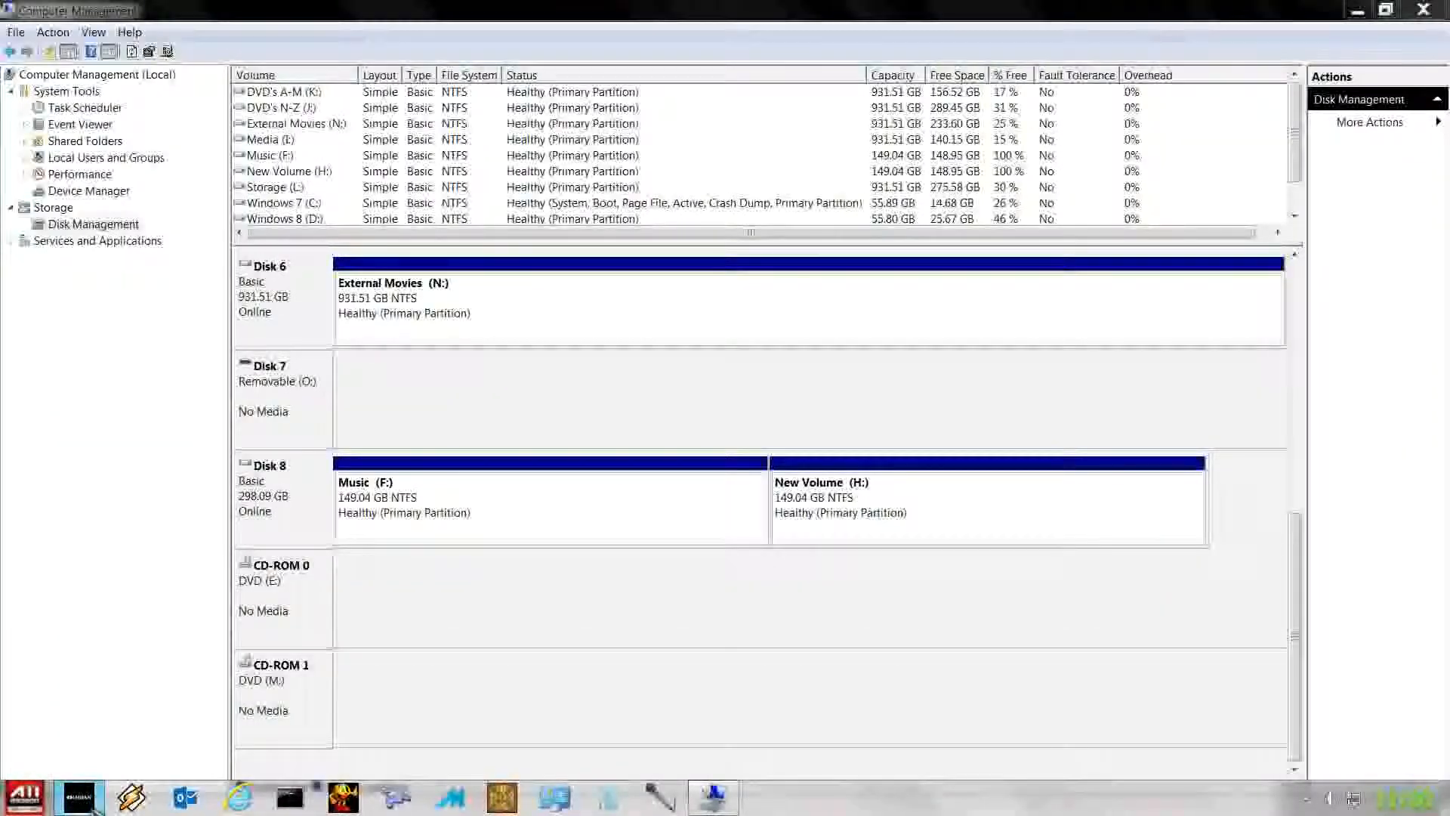
click(75, 802)
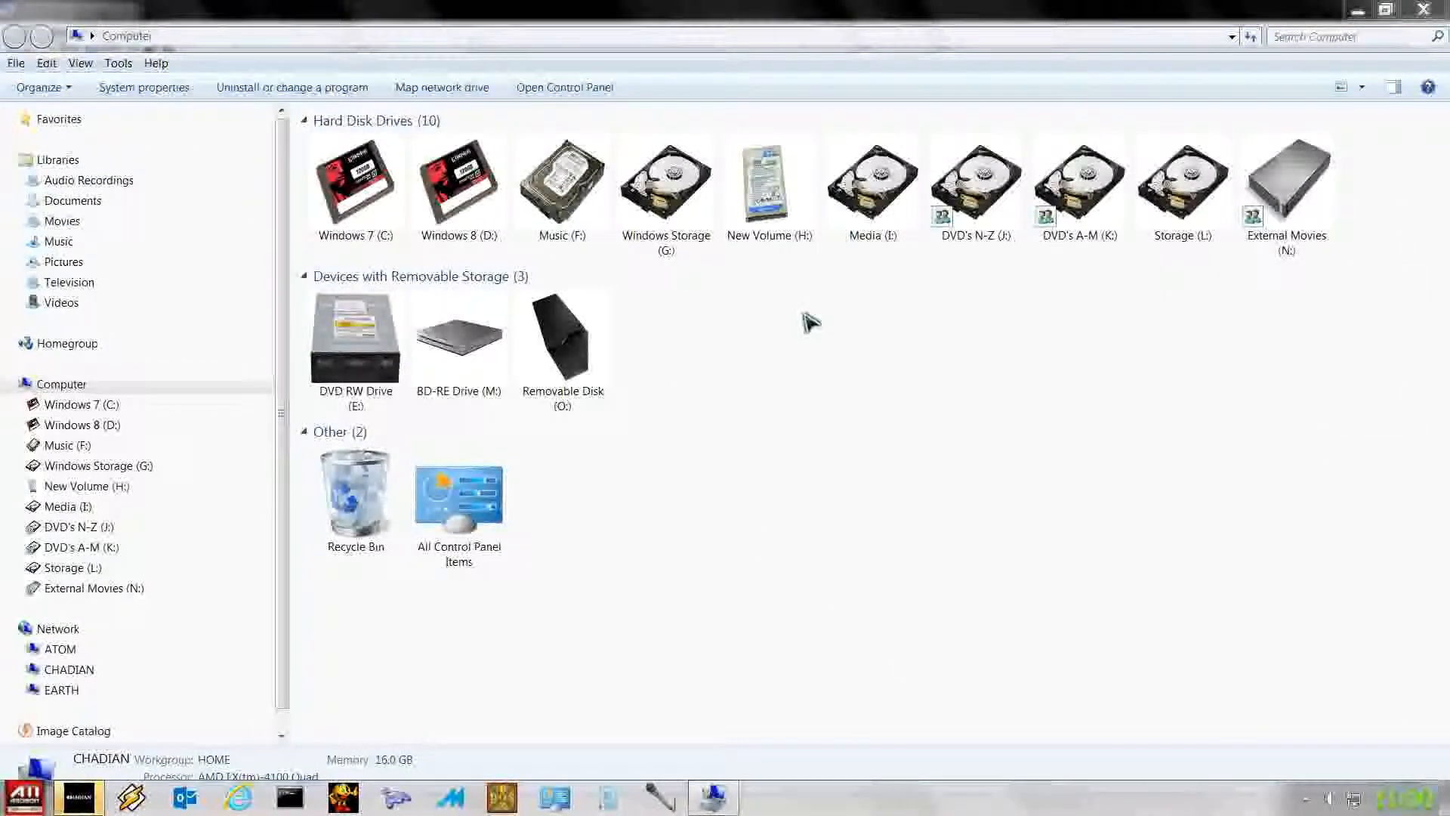
double_click(778, 206)
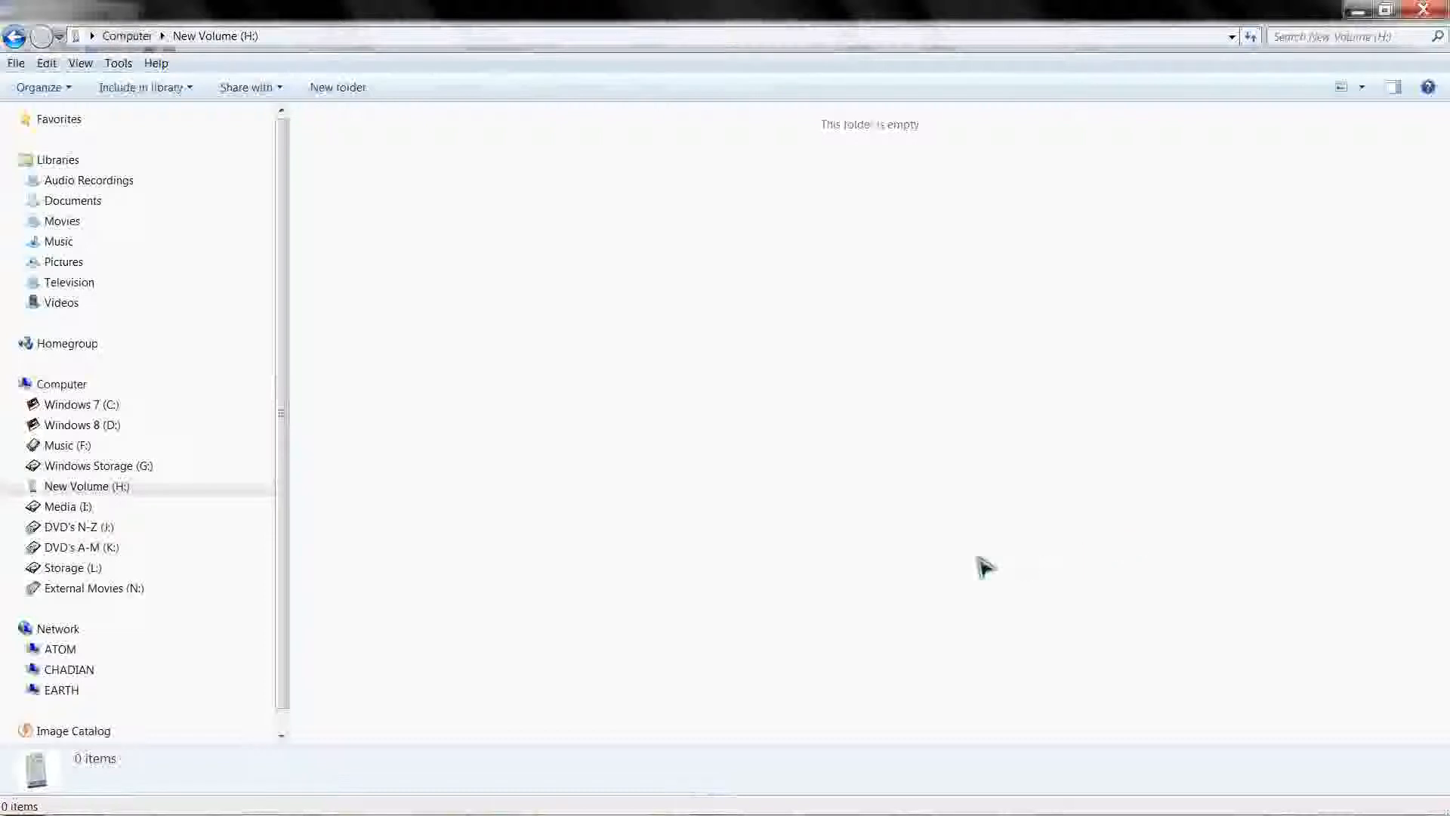
Return to Computer, show the drives in Content view and examine the capacity and free space of Music (F:) and the other drives
click(62, 387)
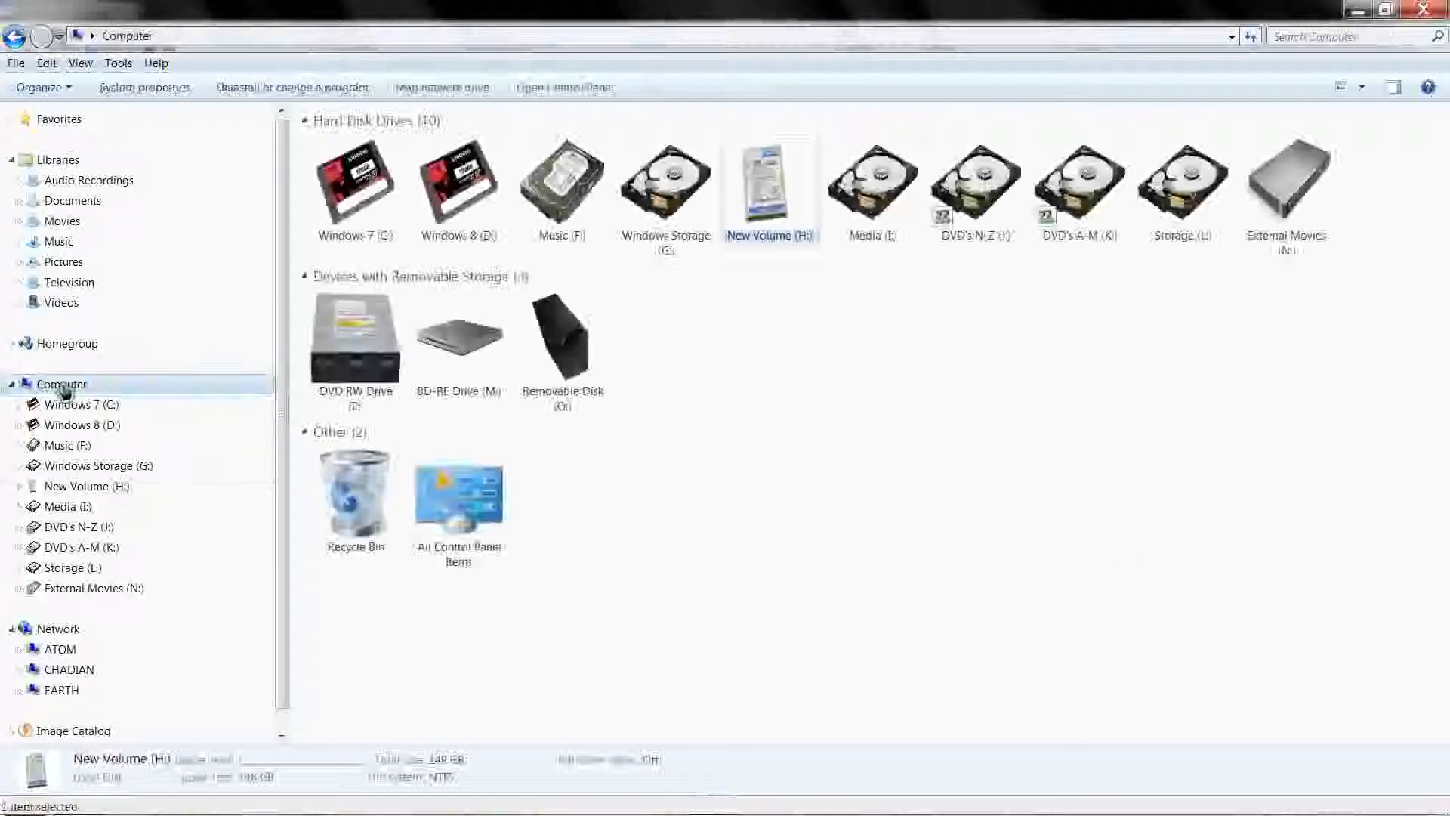
click(1345, 88)
click(1343, 88)
click(1343, 88)
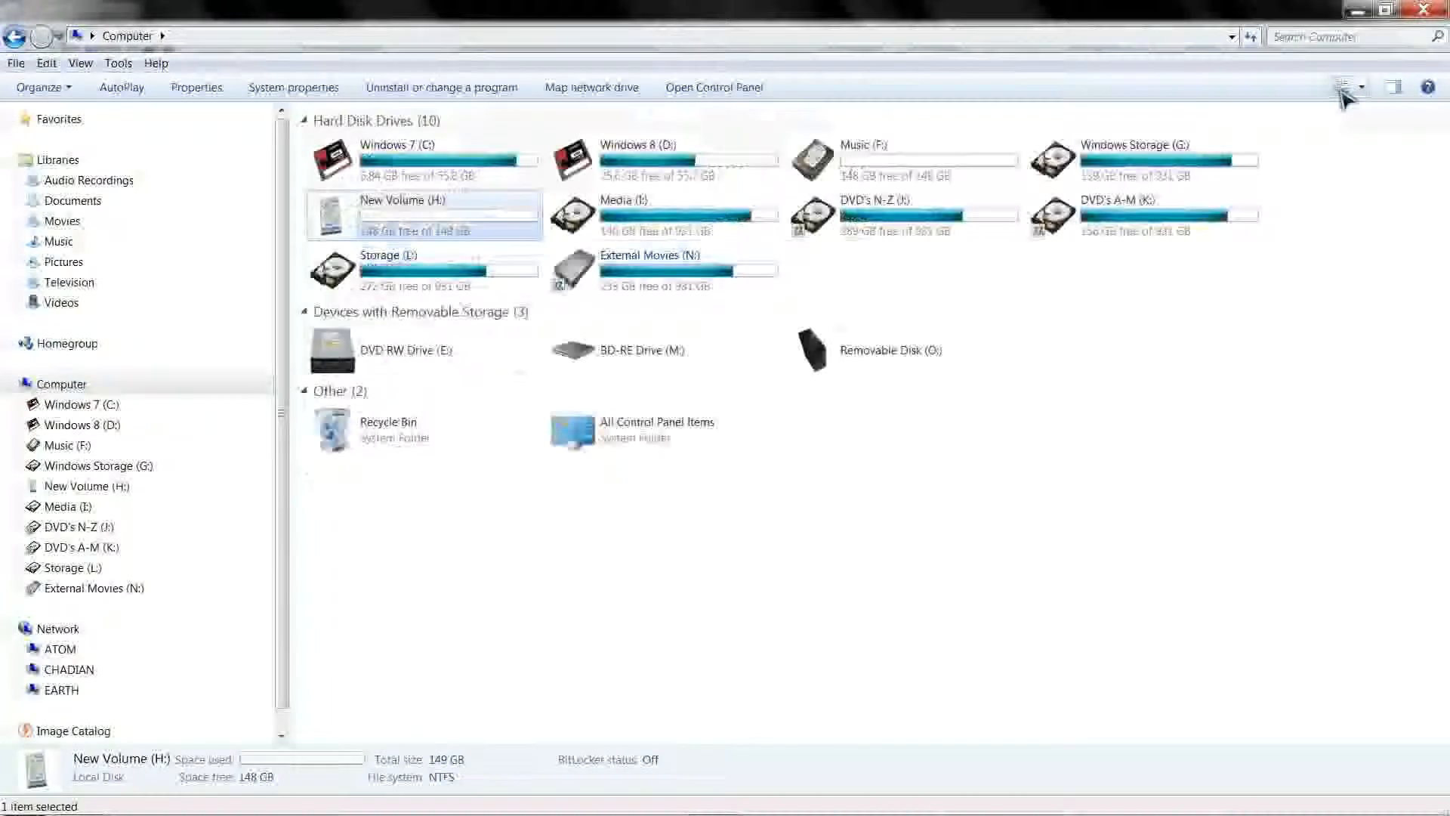
click(1343, 88)
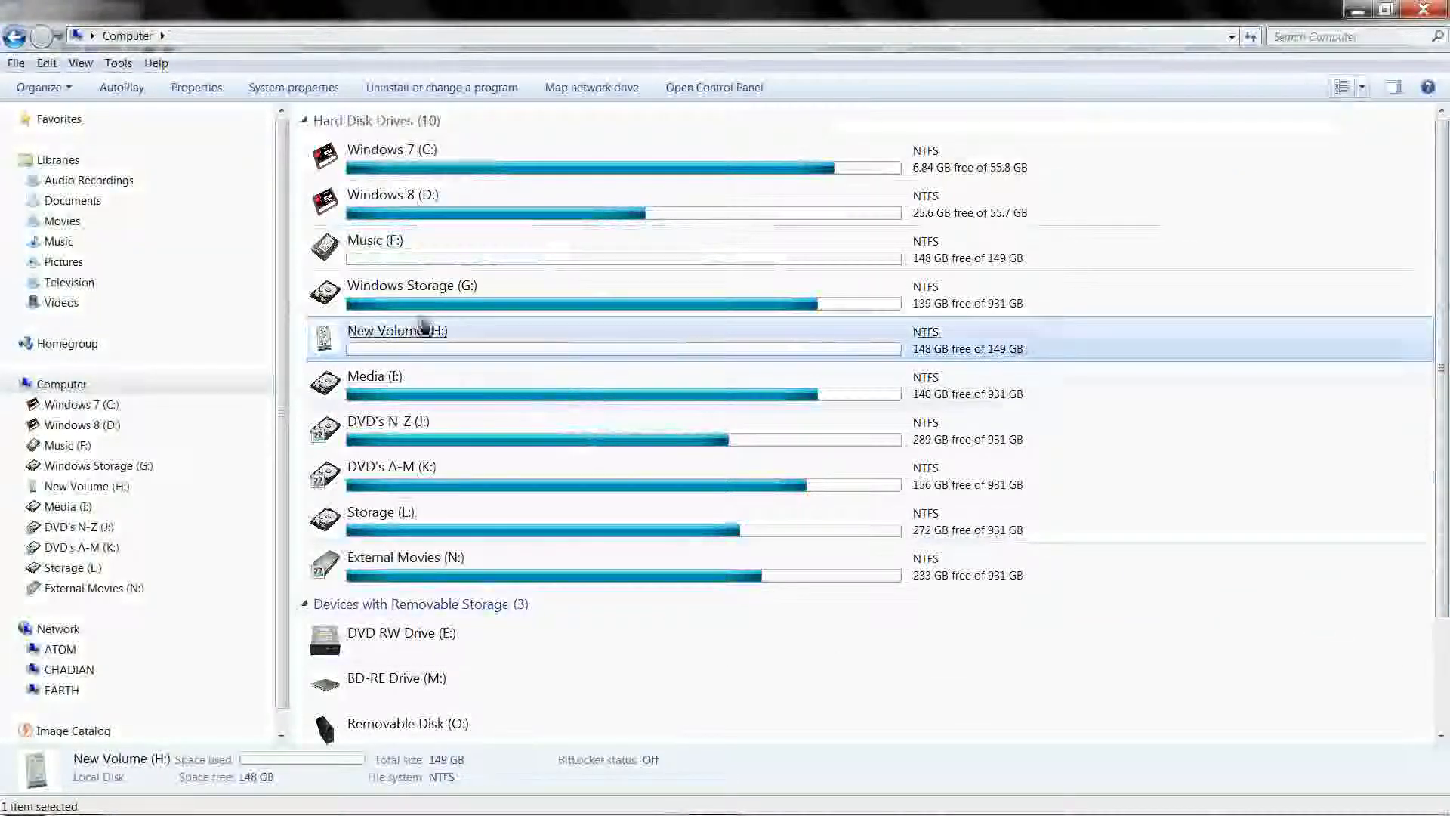
click(374, 259)
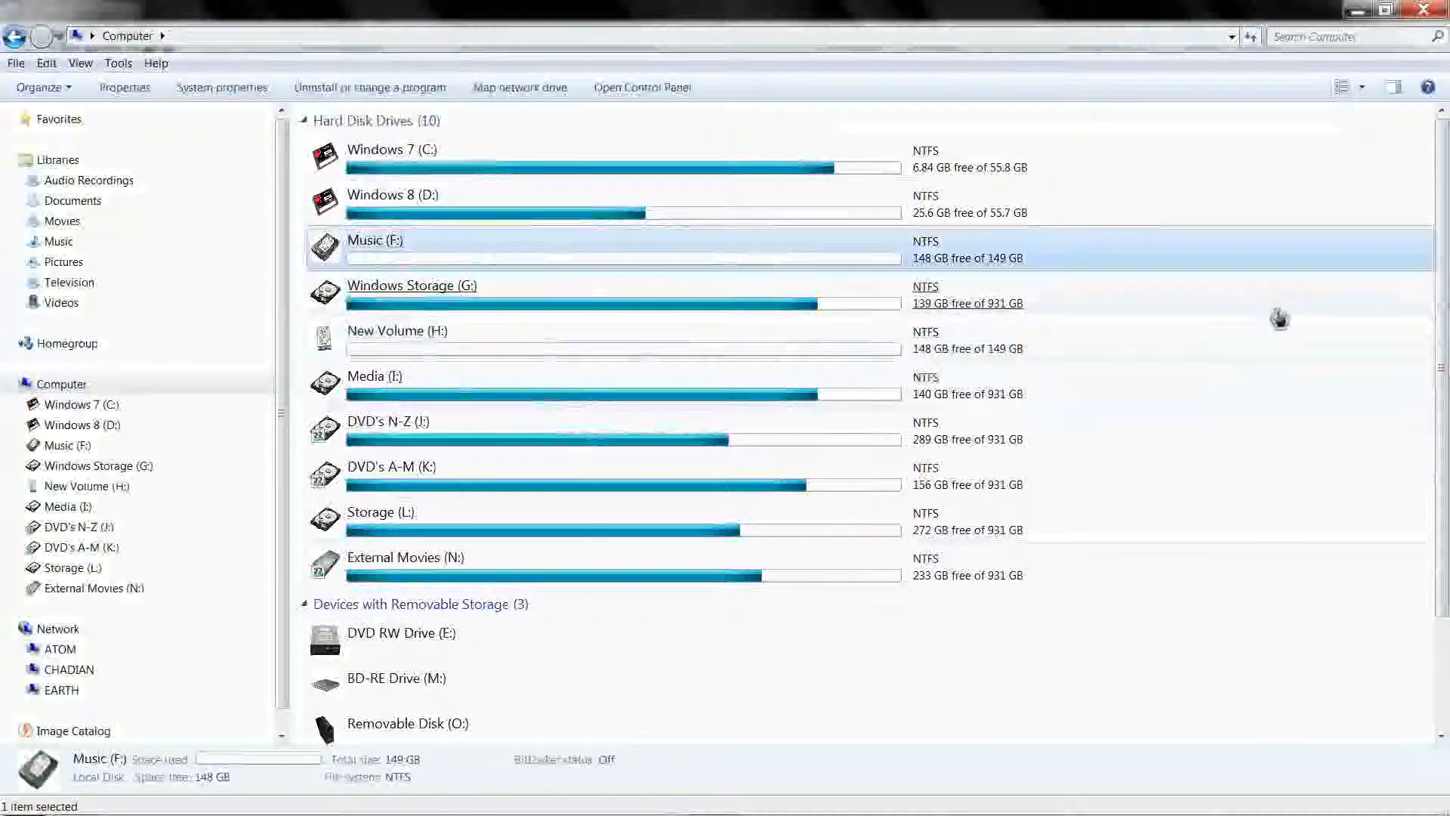
click(864, 287)
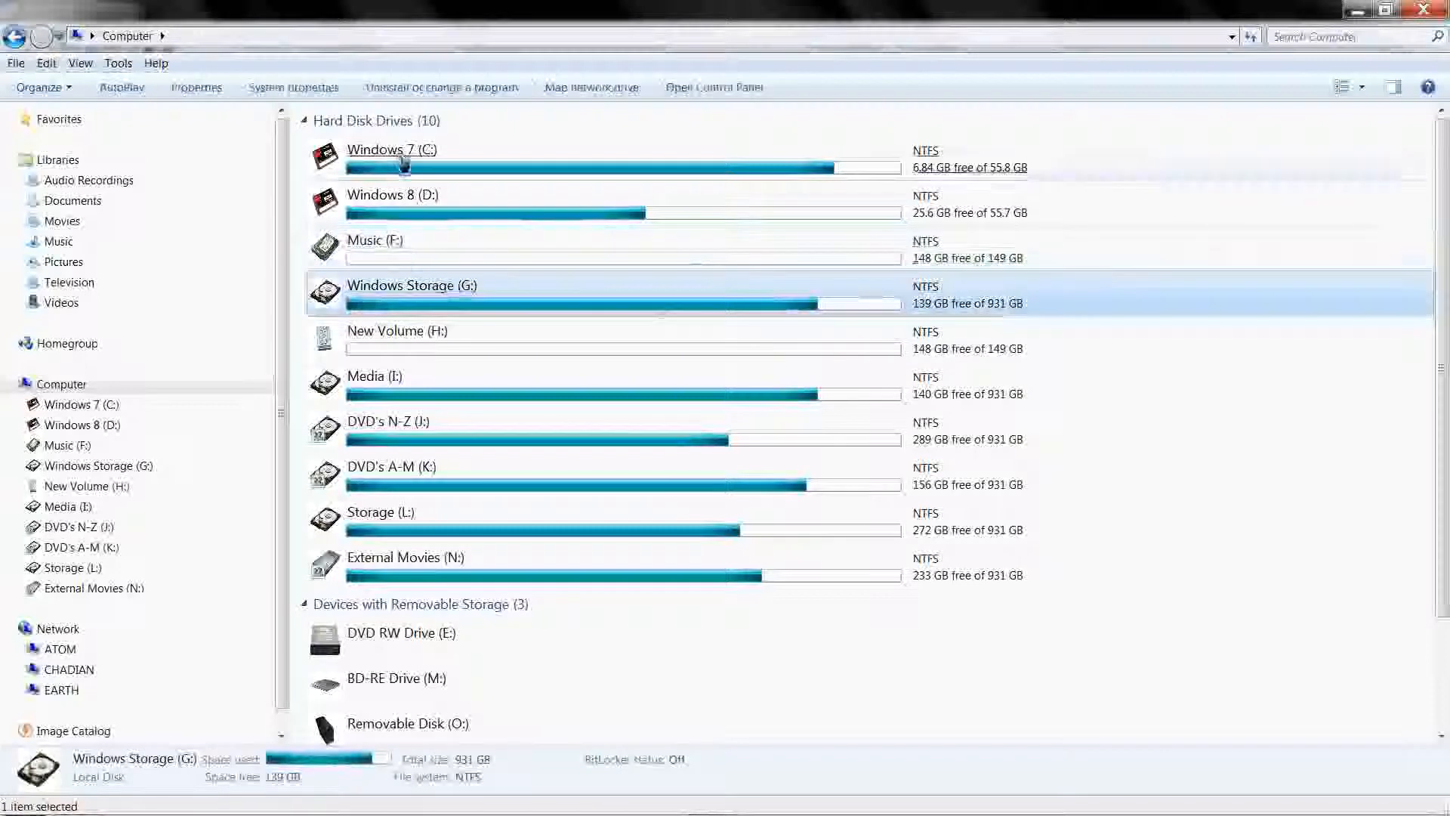
click(381, 197)
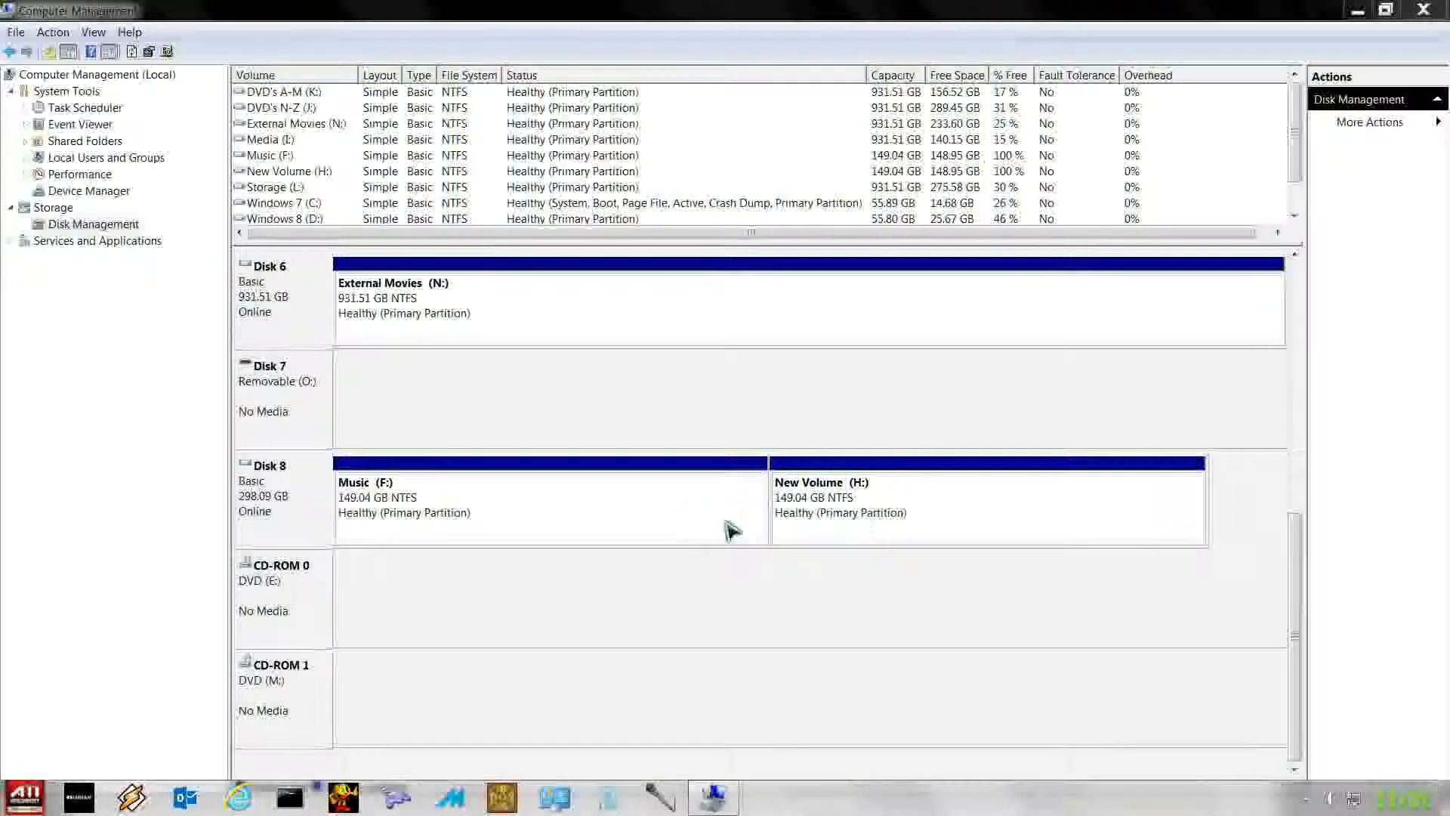
Delete the New Volume (H:) partition from Disk 8 in Disk Management
right_click(868, 523)
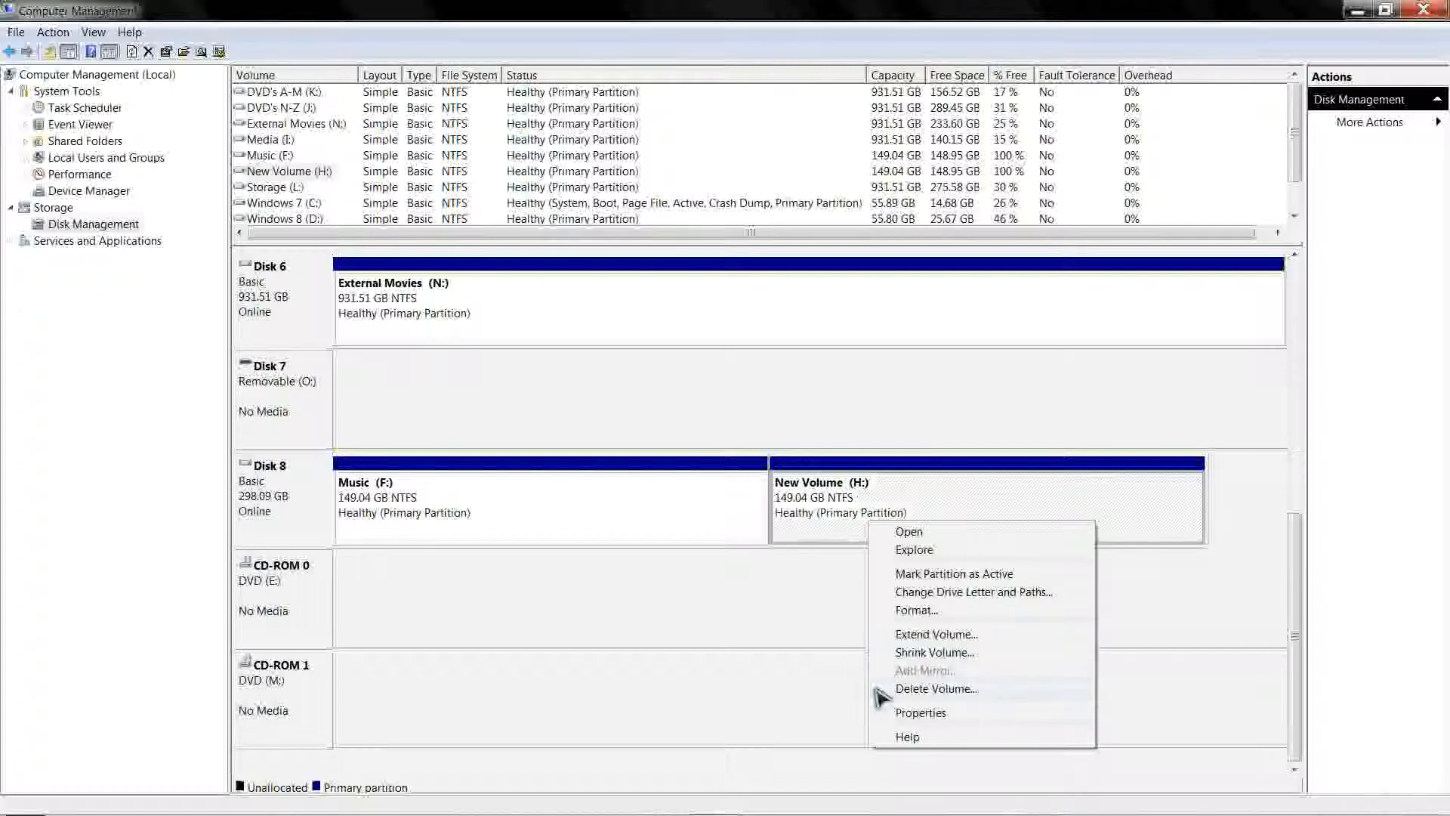
click(881, 688)
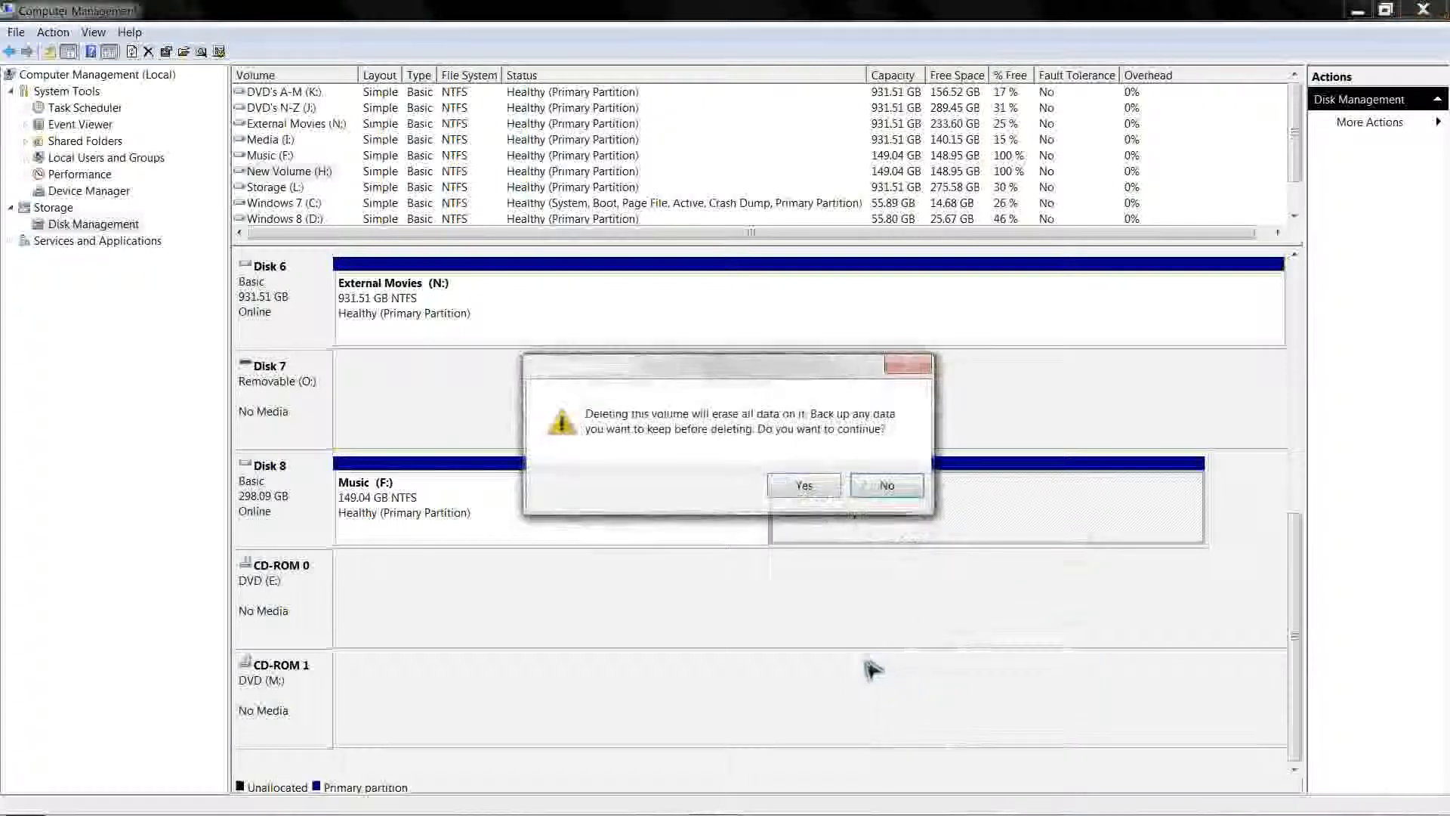
click(793, 492)
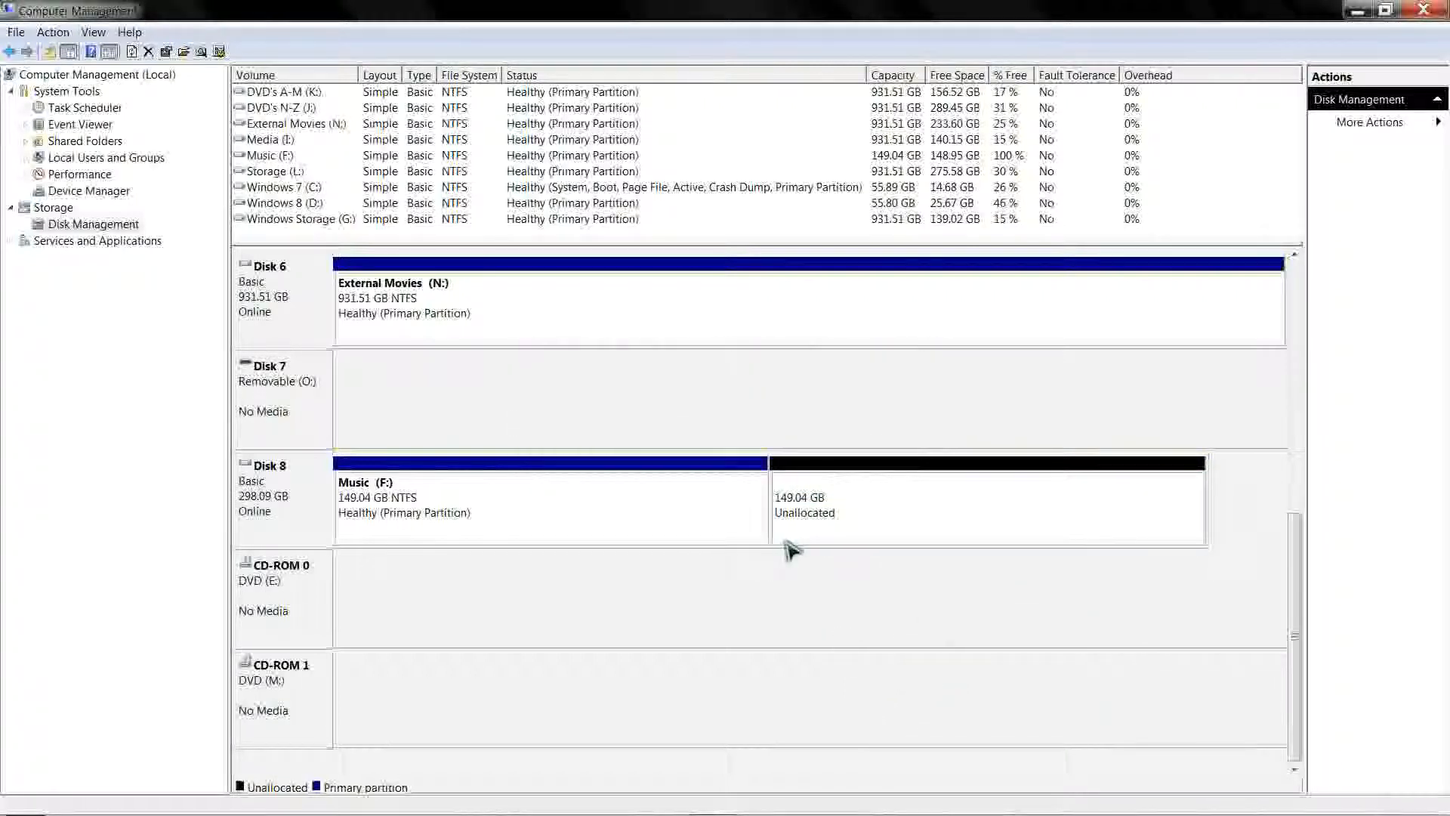
Extend the Music (F:) volume on Disk 8 by 100000 MB of the adjacent unallocated space
right_click(647, 512)
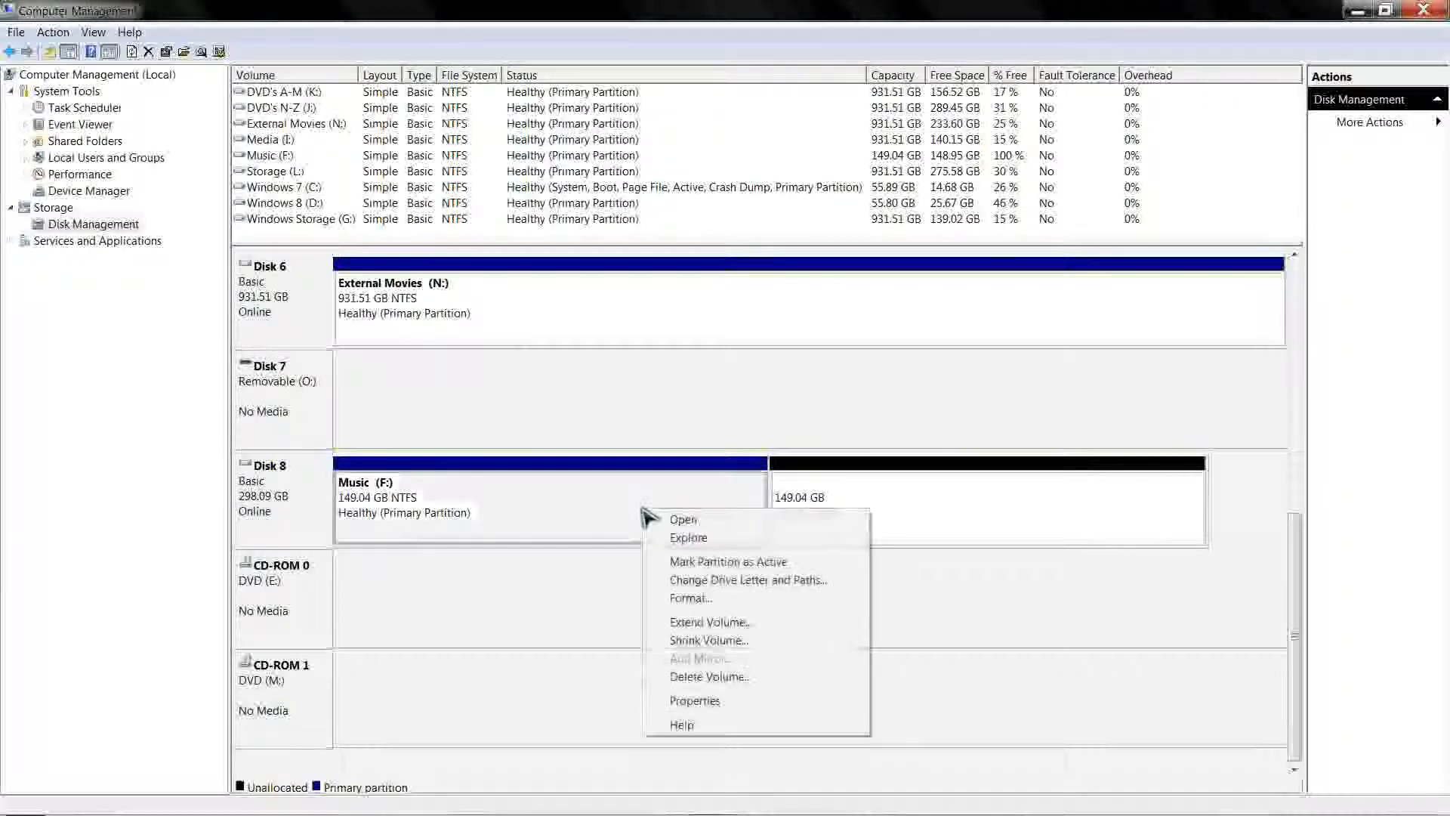
click(691, 624)
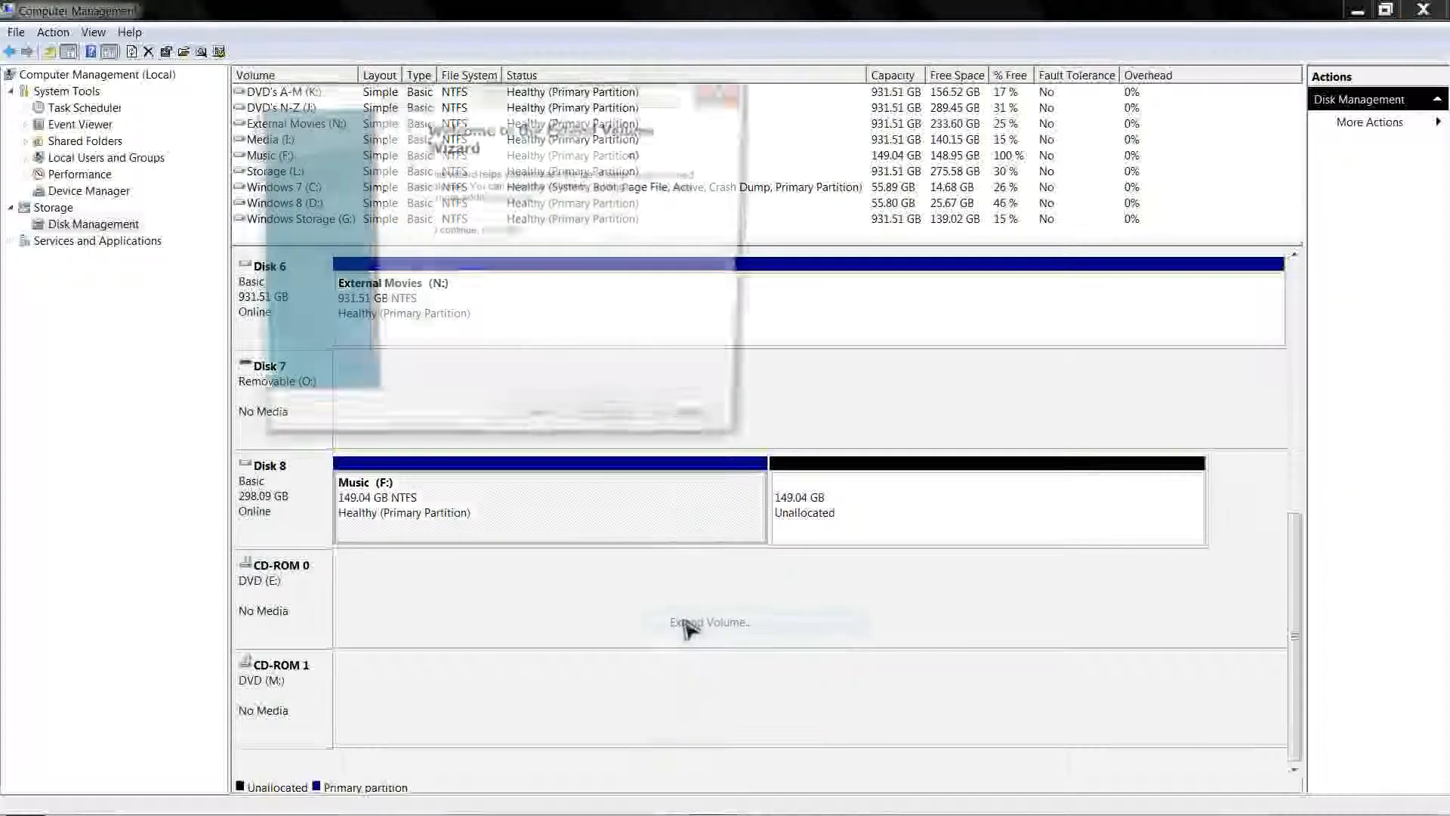
click(609, 427)
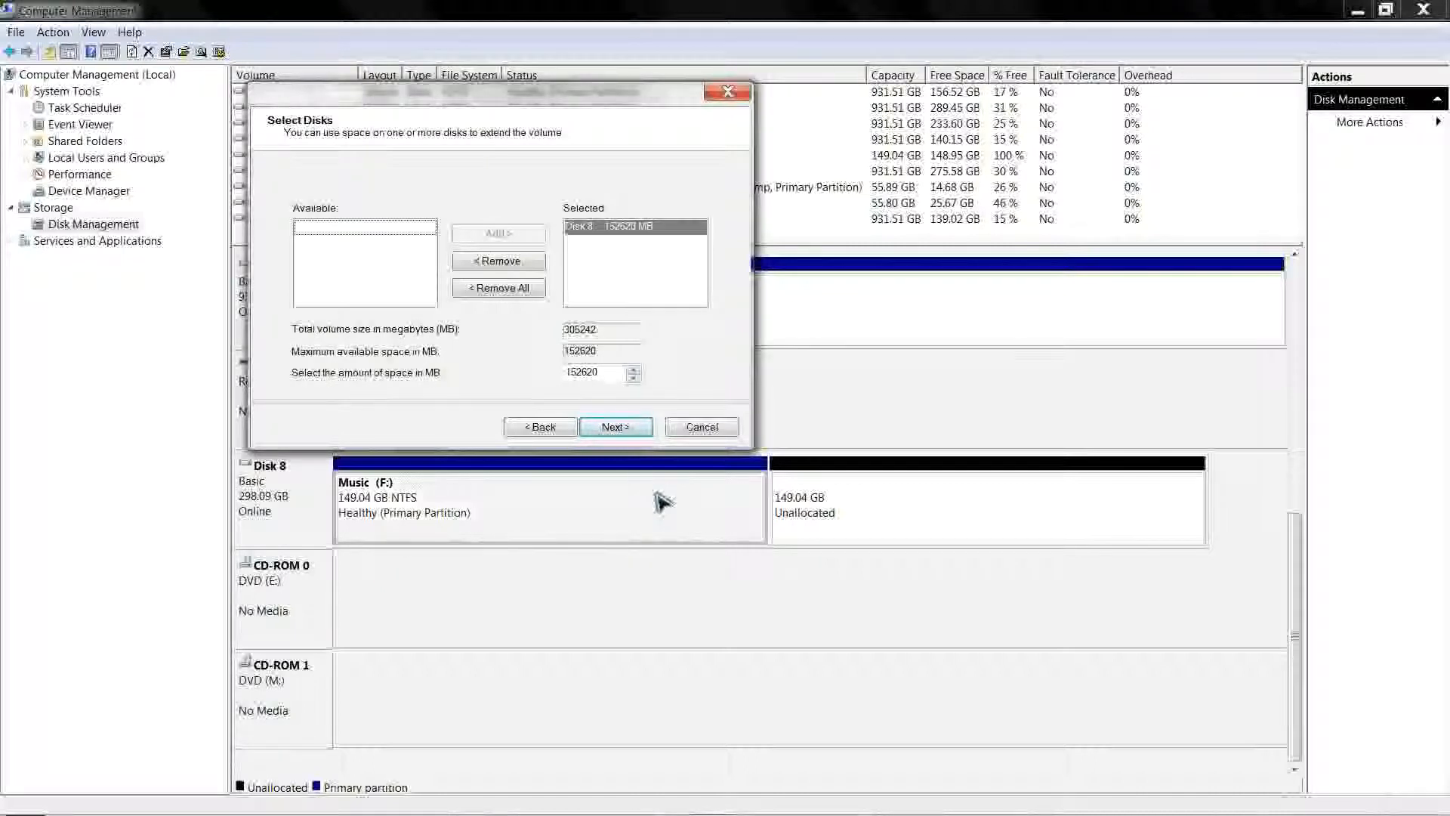
double_click(607, 375)
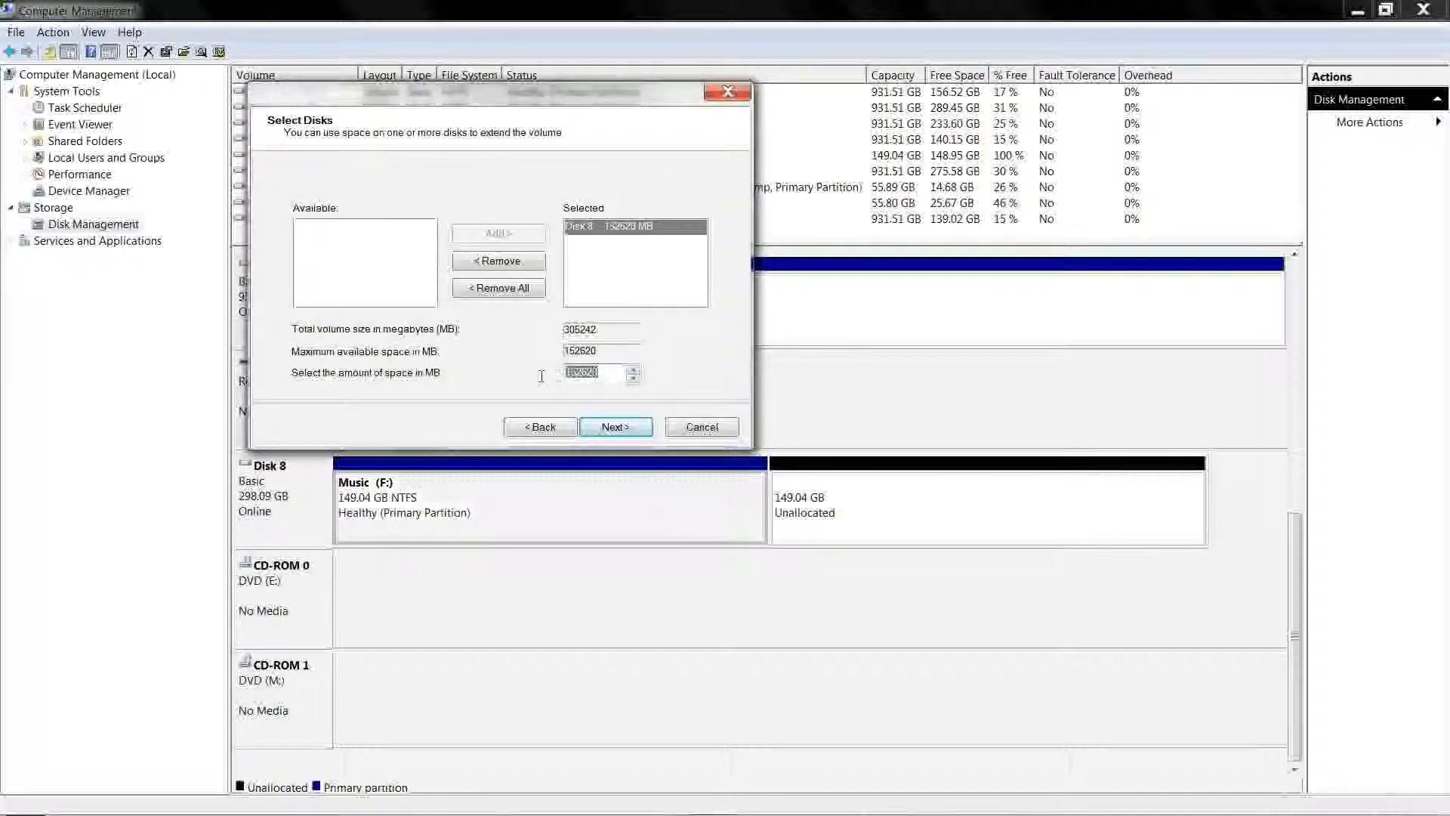
key(BackSpace)
text(1)
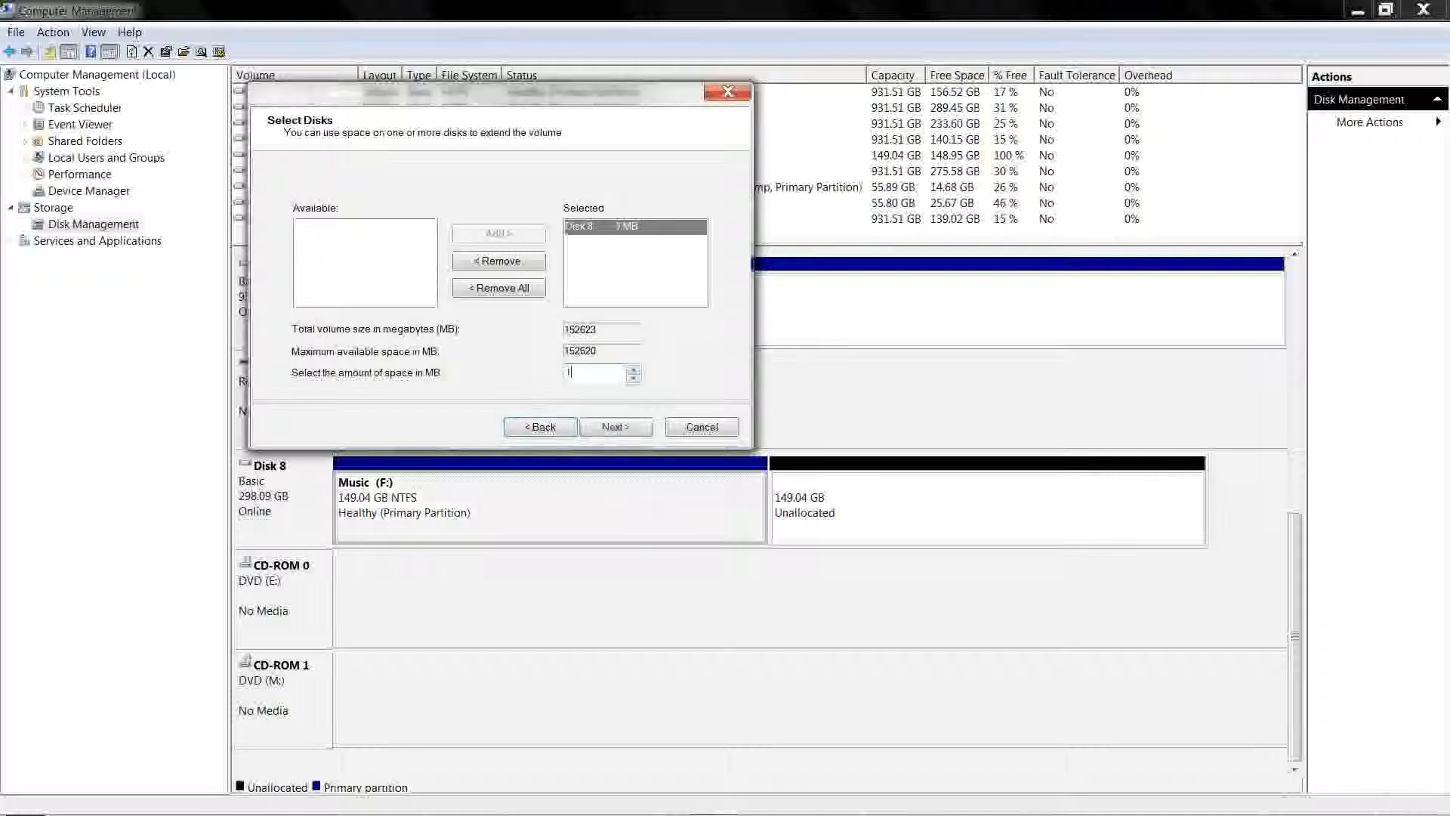
text(0000)
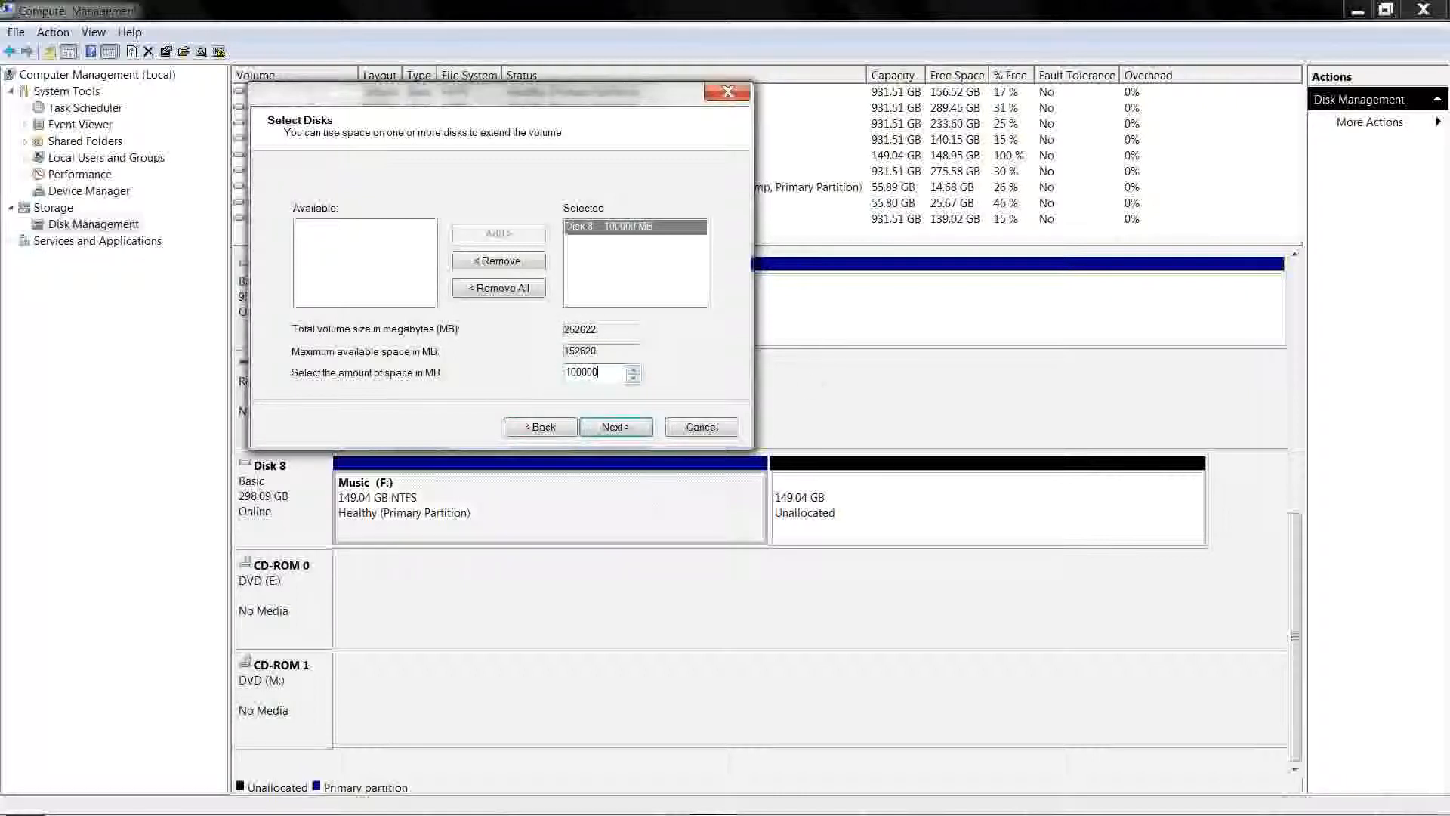
click(615, 427)
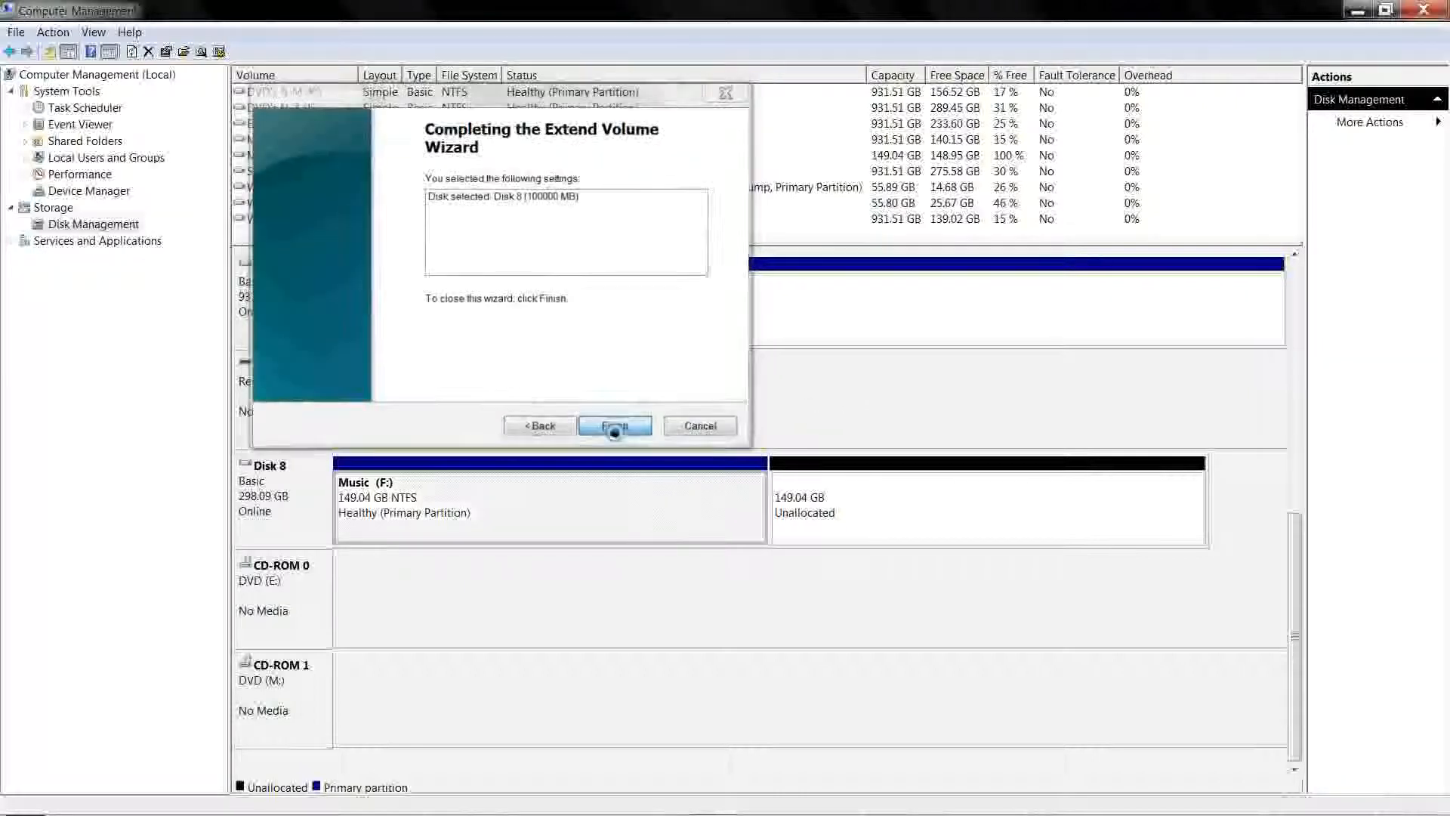
click(615, 427)
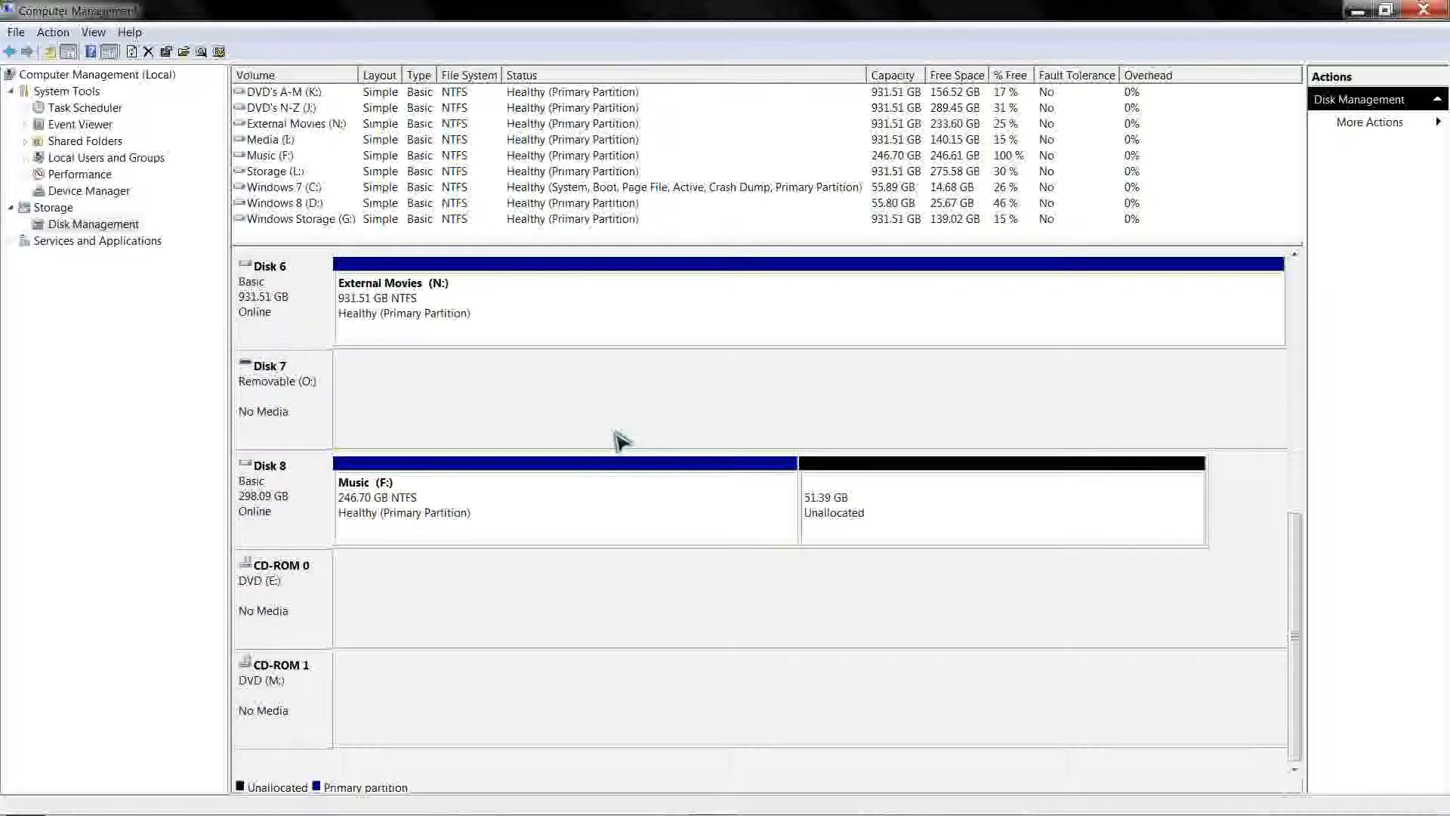
Create a simple volume of 52620 MB in Disk 8's remaining unallocated space with drive letter H, quick NTFS format and the label New Volume
right_click(973, 531)
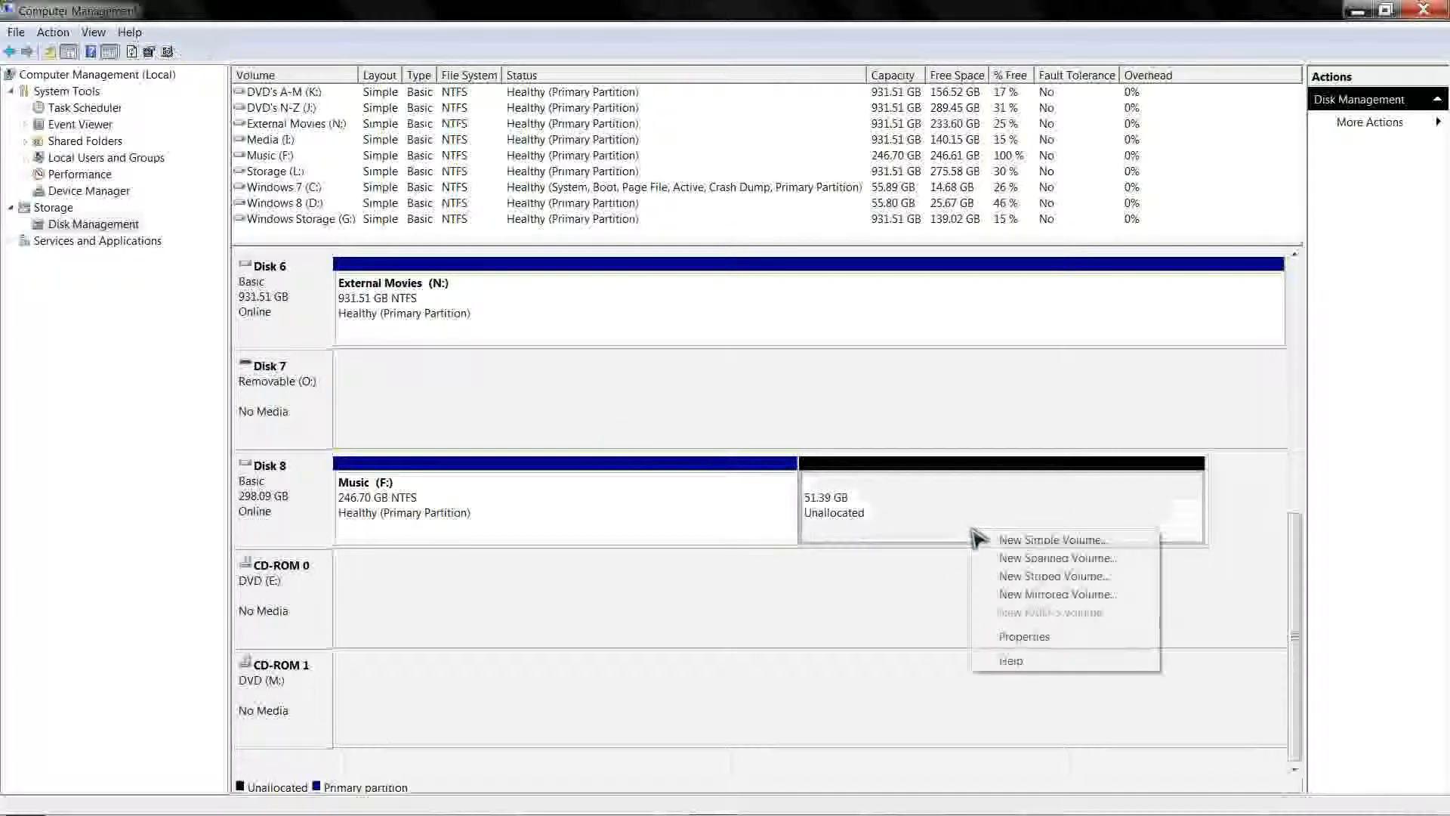
click(1046, 540)
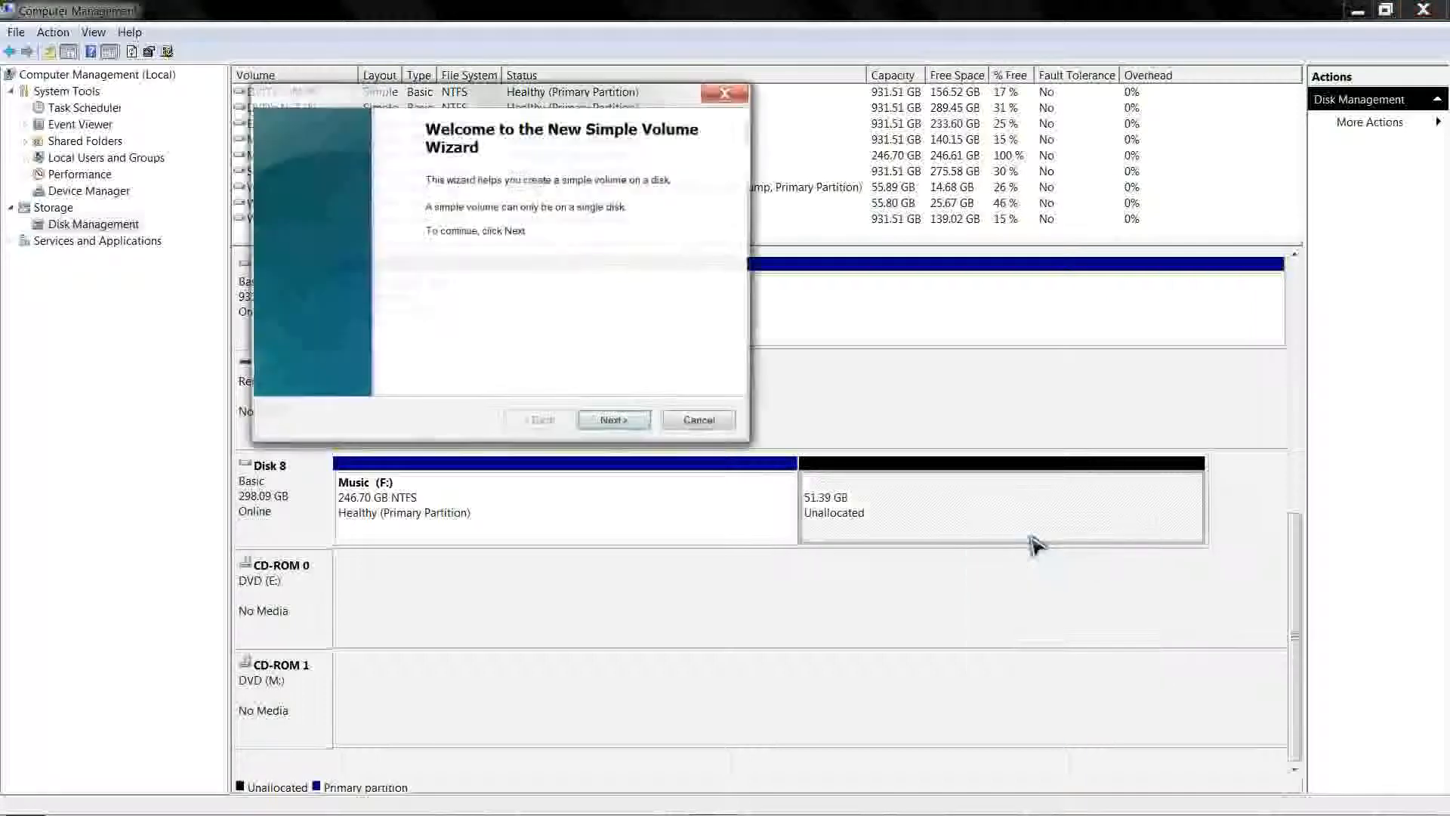
click(617, 422)
click(614, 424)
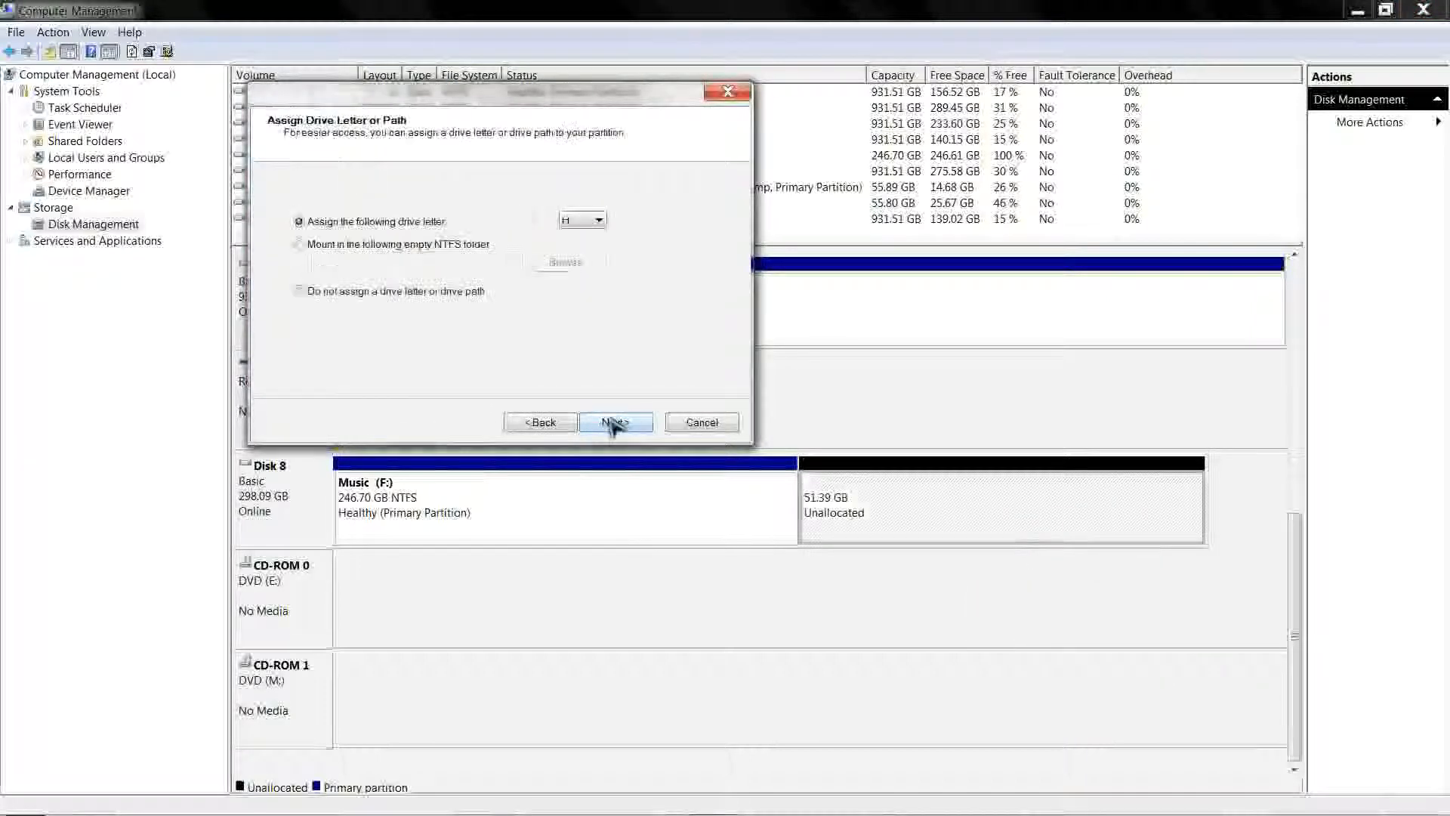
click(614, 422)
click(614, 422)
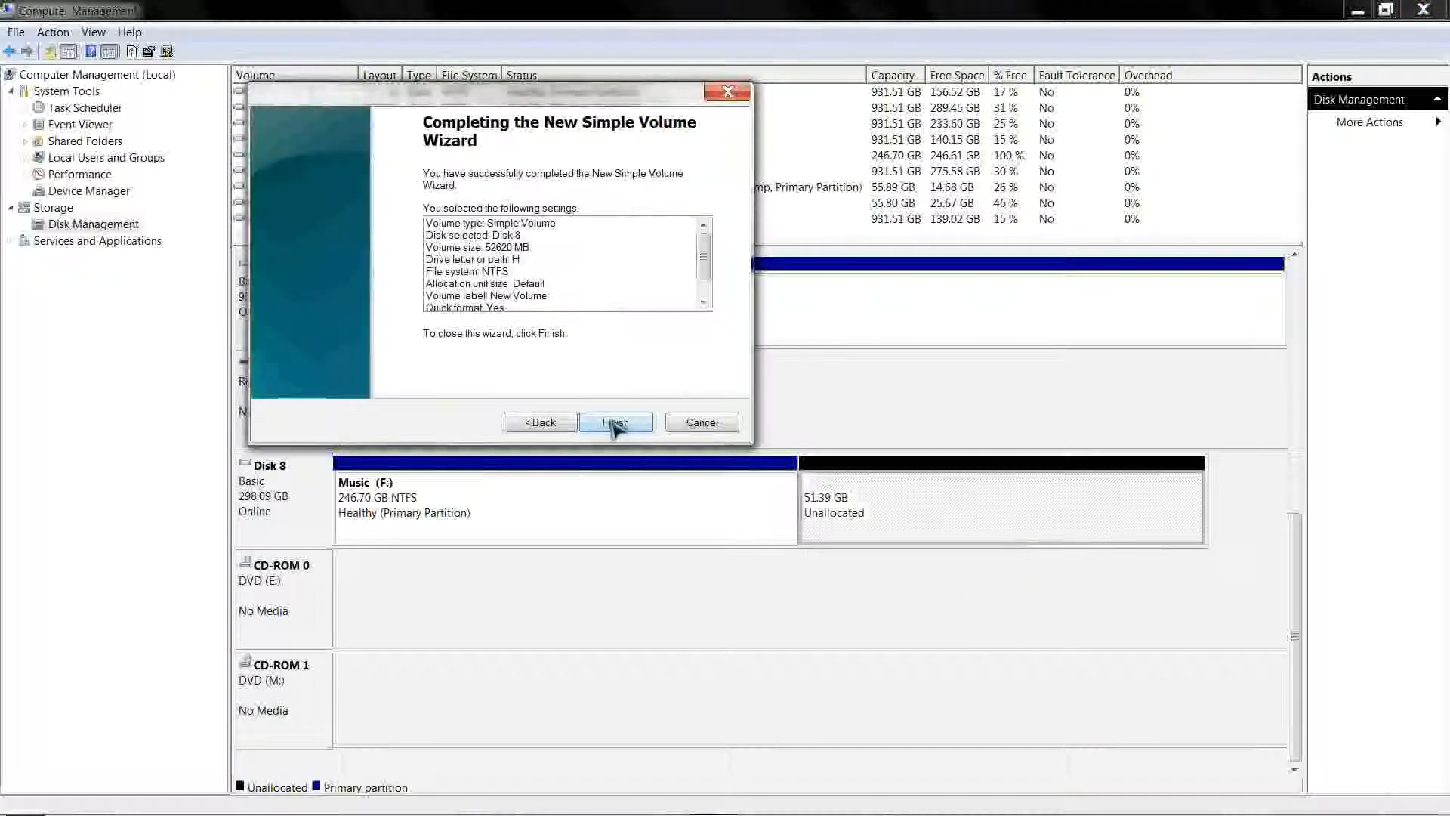
click(614, 423)
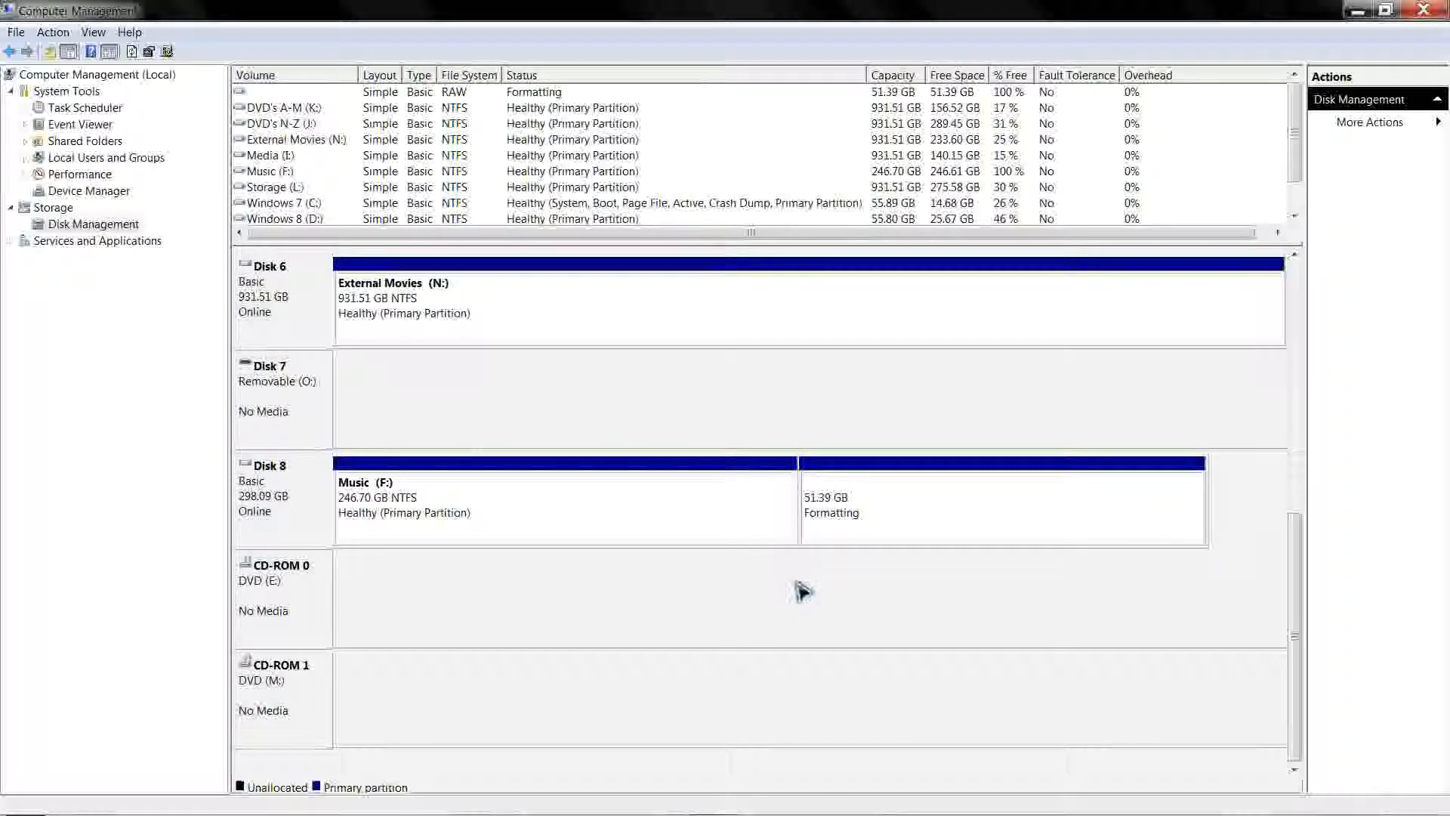
Examine the capacity and free space of Music (F:) and New Volume (H:) in the Computer window's Content view, and close the AutoPlay window in Disk Management
key(super+e)
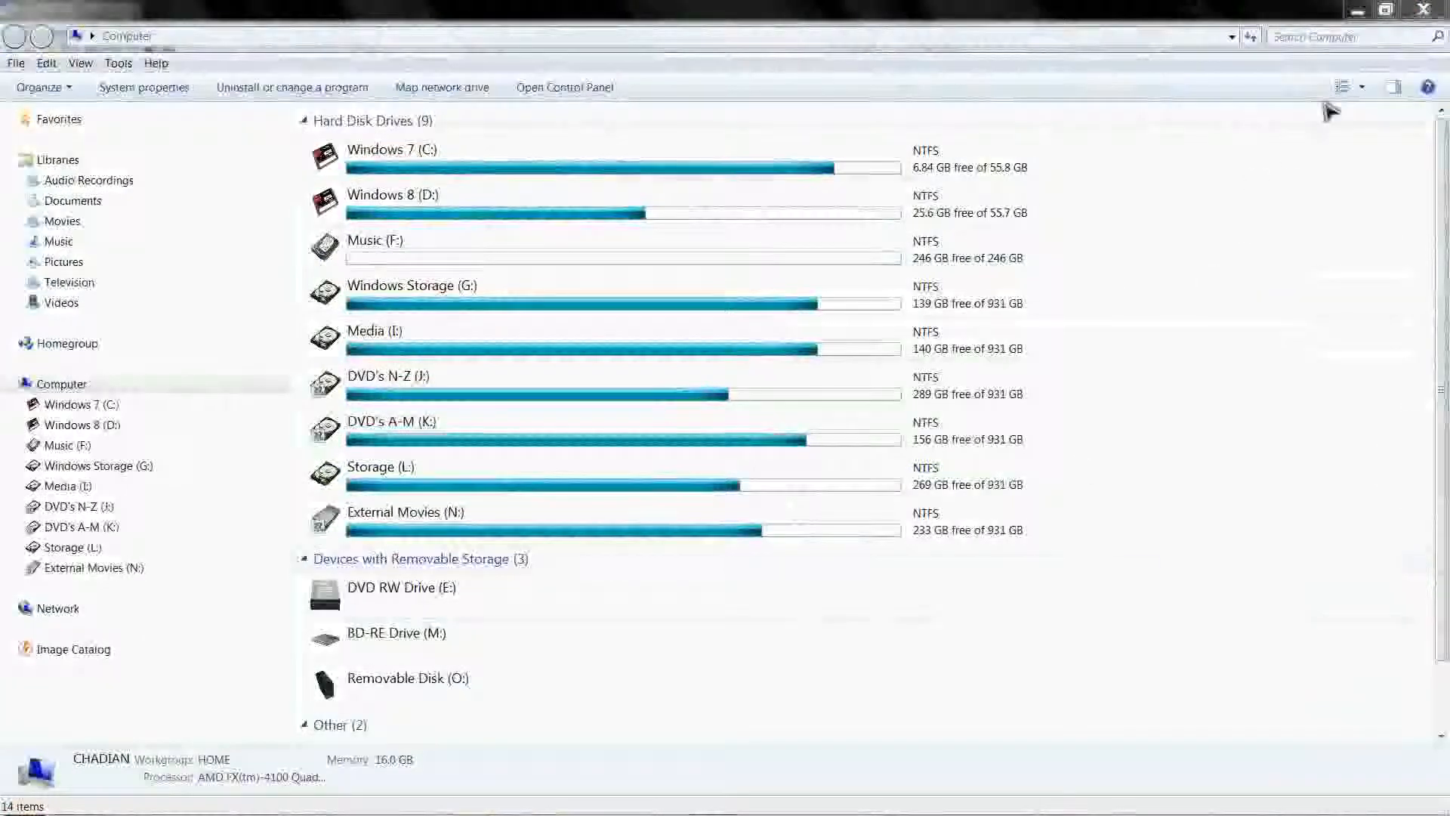
click(1343, 87)
click(1343, 87)
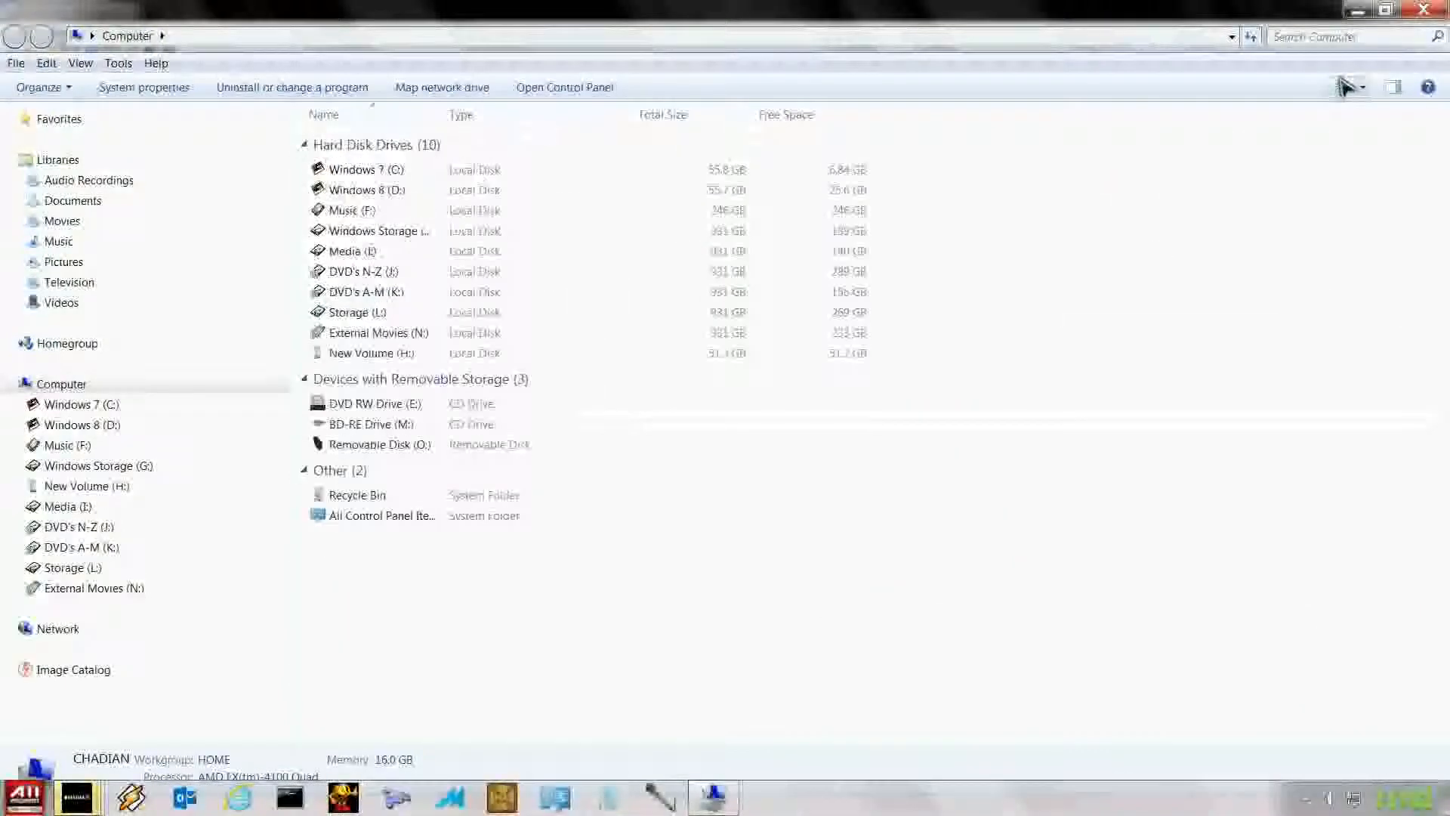
click(1343, 87)
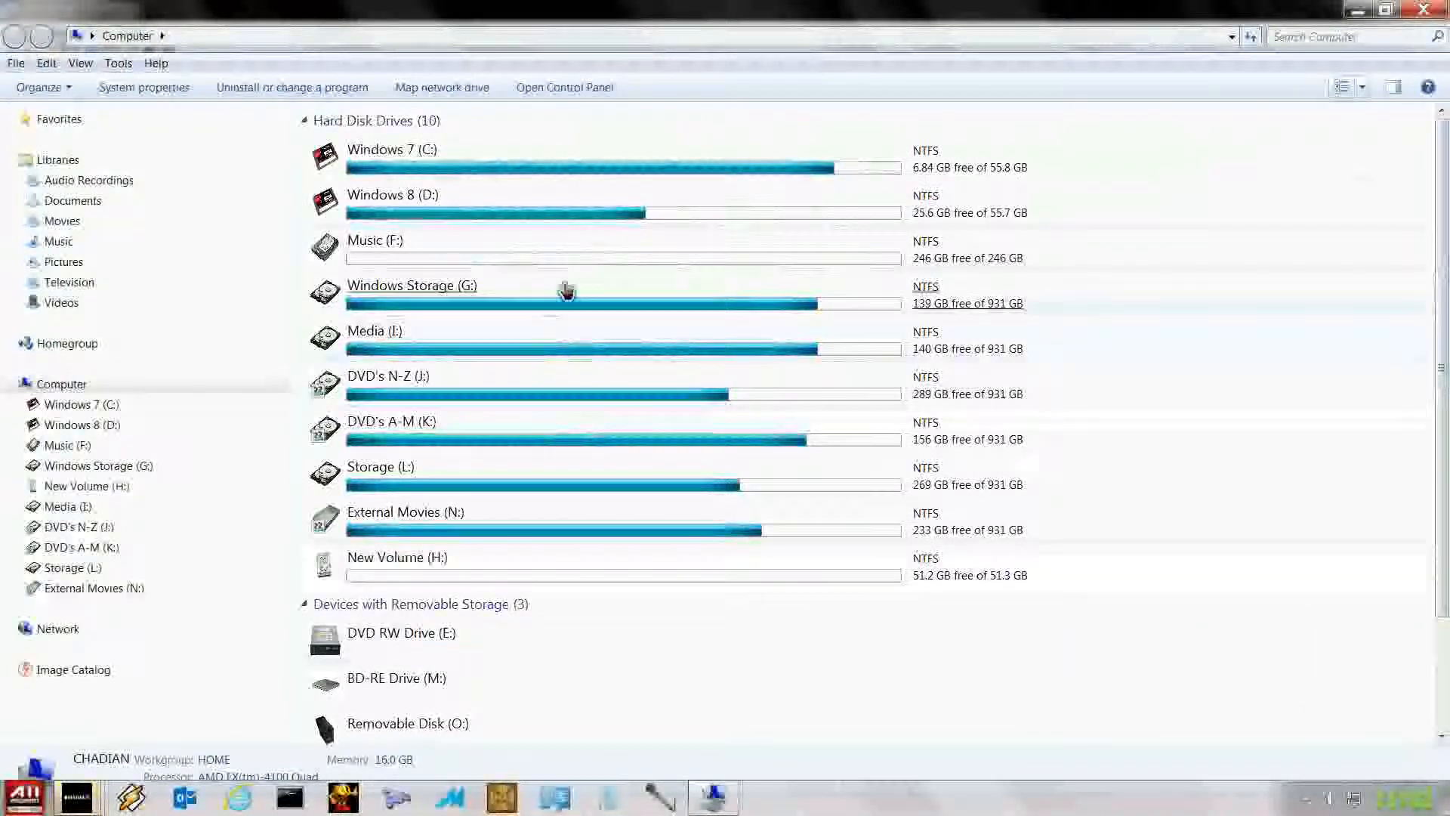
click(1015, 273)
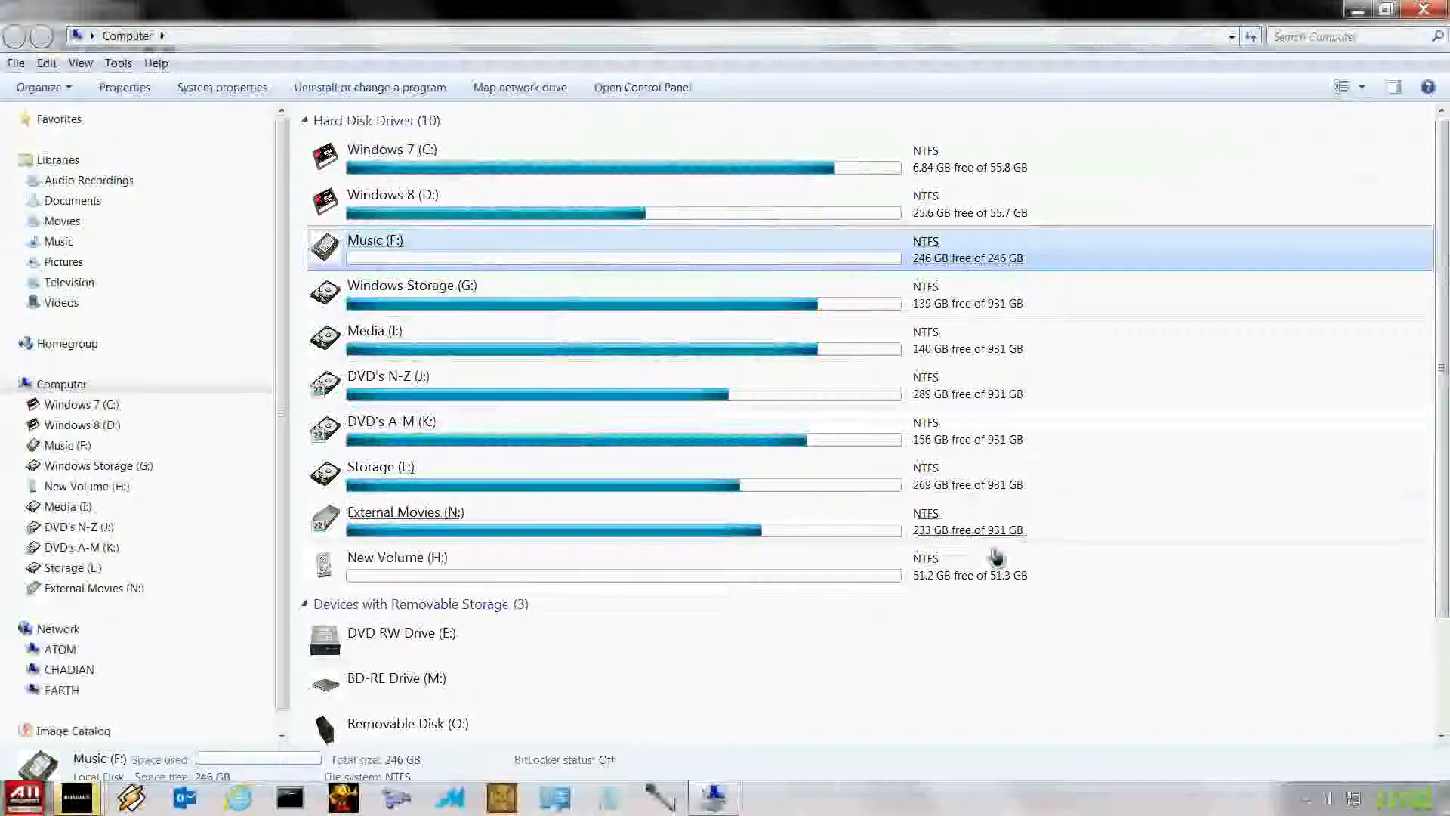
click(865, 584)
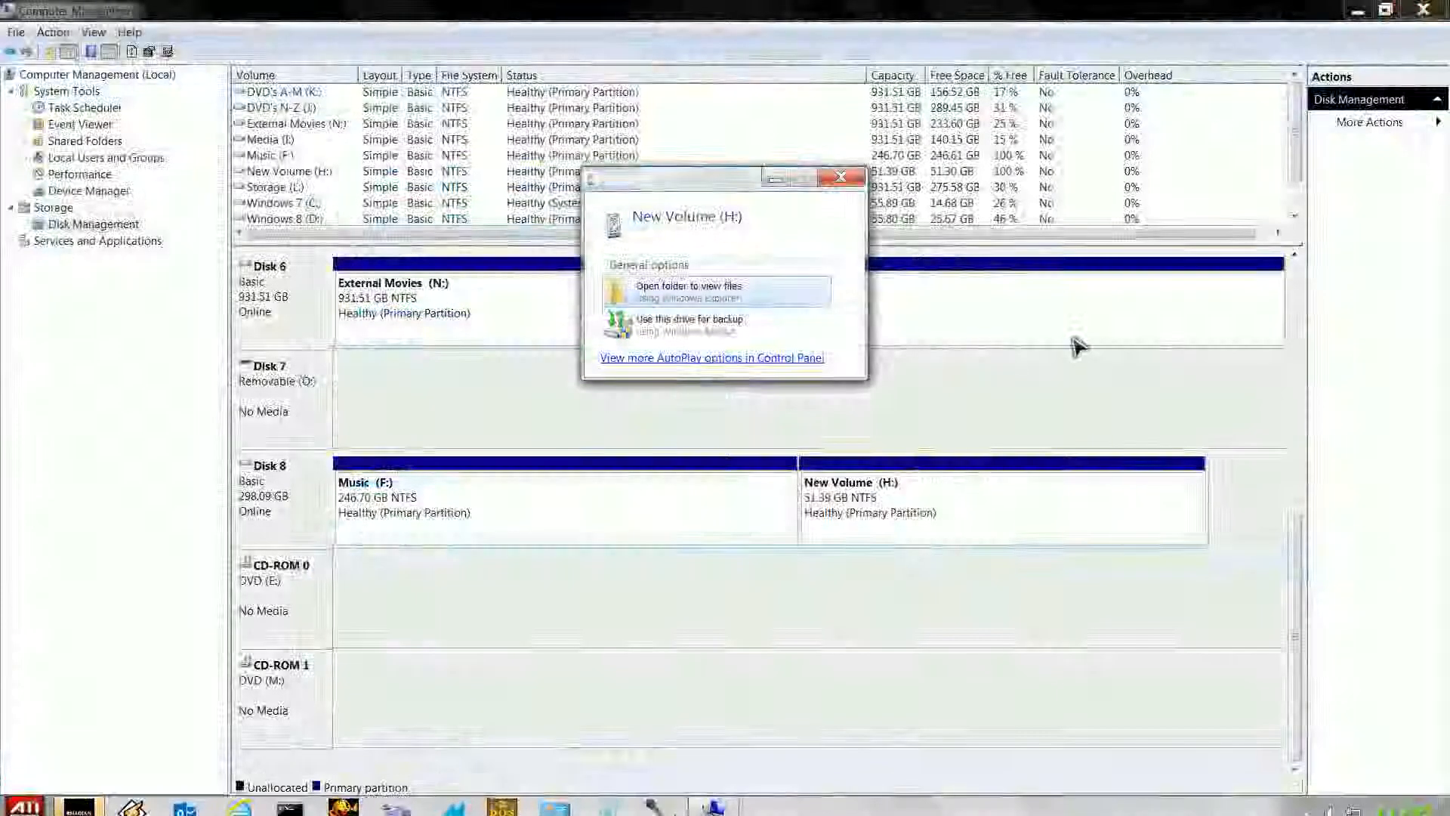
click(839, 178)
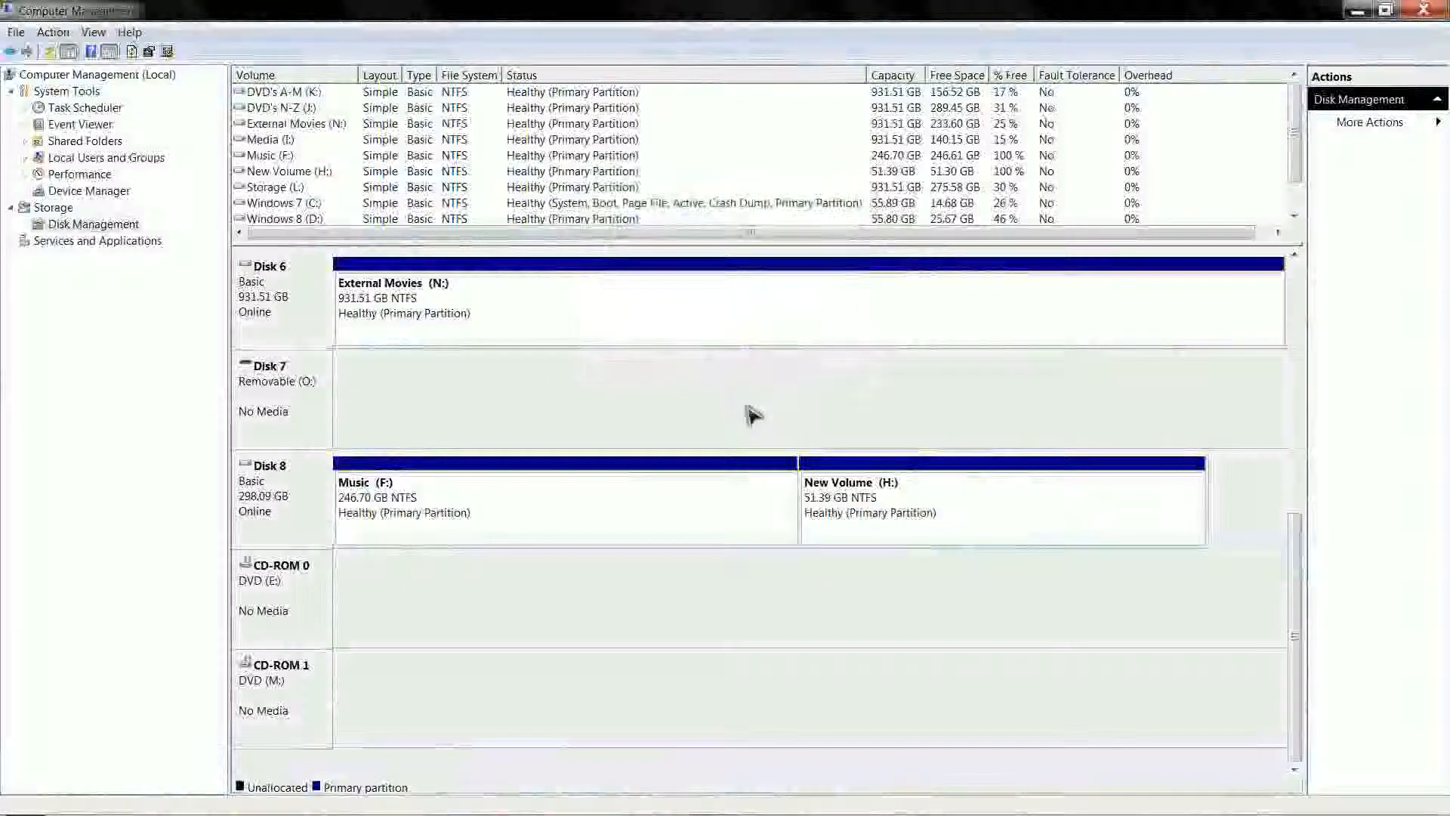